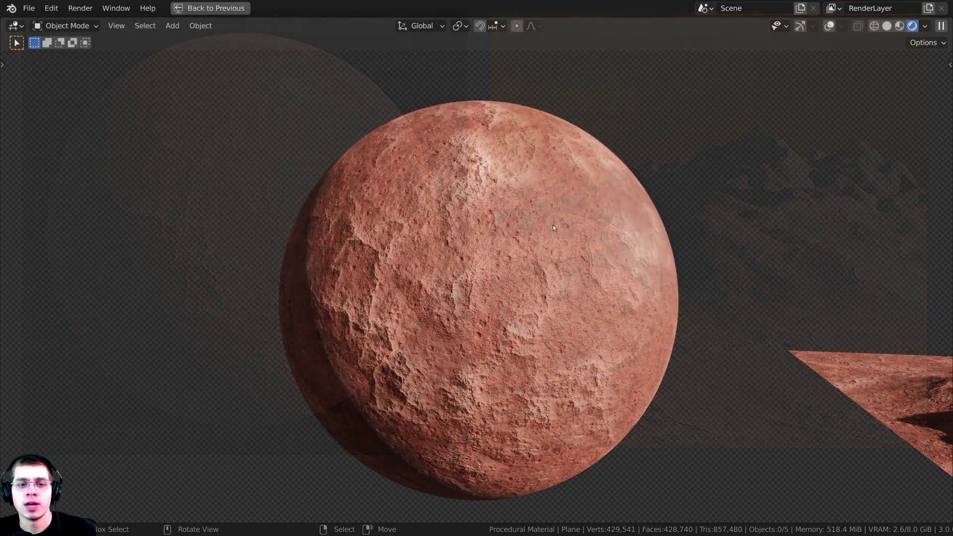
Examine the rendered procedural Mars material on the sphere, the mountainous landscape and the rock.
{"action": "scroll", "coordinate": [553, 225], "scroll_direction": "down", "scroll_amount": 1}
{"action": "middle_click_drag", "start_coordinate": [553, 225], "coordinate": [573, 224]}
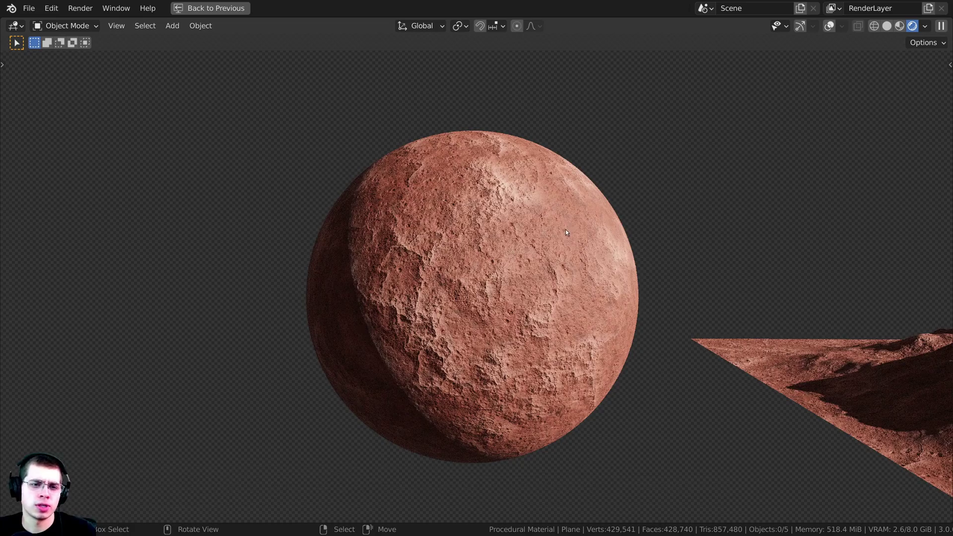
{"action": "scroll", "coordinate": [565, 229], "scroll_direction": "up", "scroll_amount": 1}
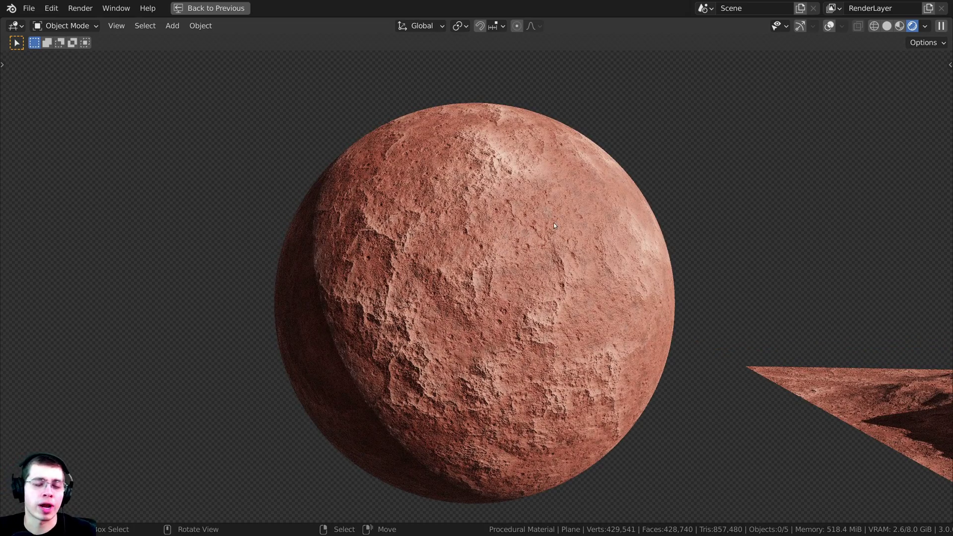
{"action": "scroll", "coordinate": [750, 312], "scroll_direction": "down", "scroll_amount": 1}
{"action": "middle_click_drag", "start_coordinate": [751, 312], "coordinate": [556, 312], "text": "shift"}
{"action": "scroll", "coordinate": [738, 322], "scroll_direction": "down", "scroll_amount": 2}
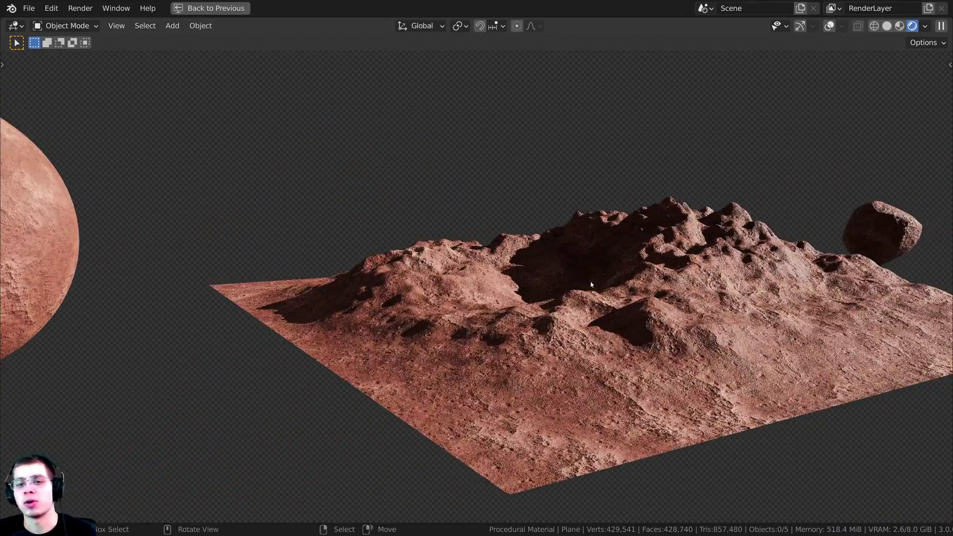
{"action": "scroll", "coordinate": [632, 277], "scroll_direction": "up", "scroll_amount": 1}
{"action": "middle_click_drag", "start_coordinate": [632, 276], "coordinate": [707, 314]}
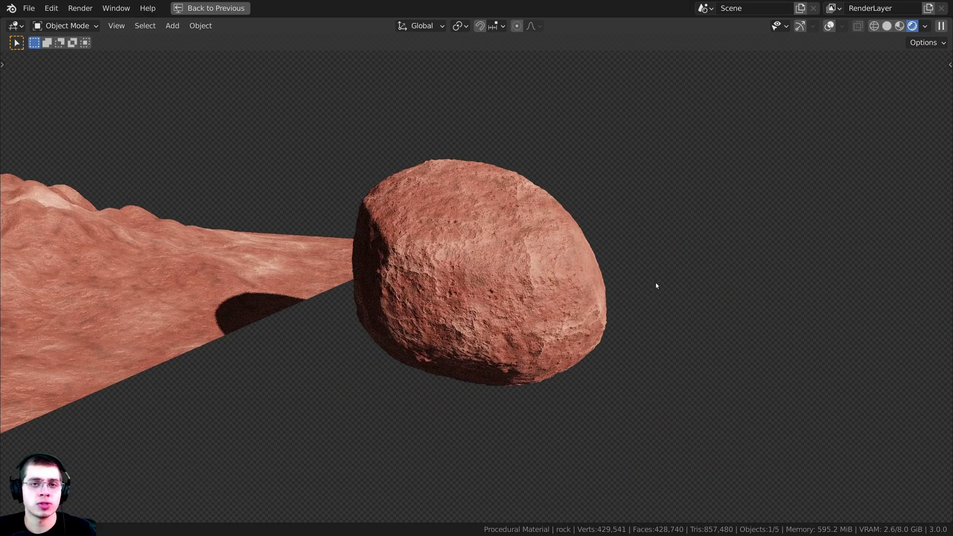
{"action": "middle_click_drag", "start_coordinate": [657, 286], "coordinate": [620, 258]}
{"action": "scroll", "coordinate": [620, 258], "scroll_direction": "up", "scroll_amount": 2}
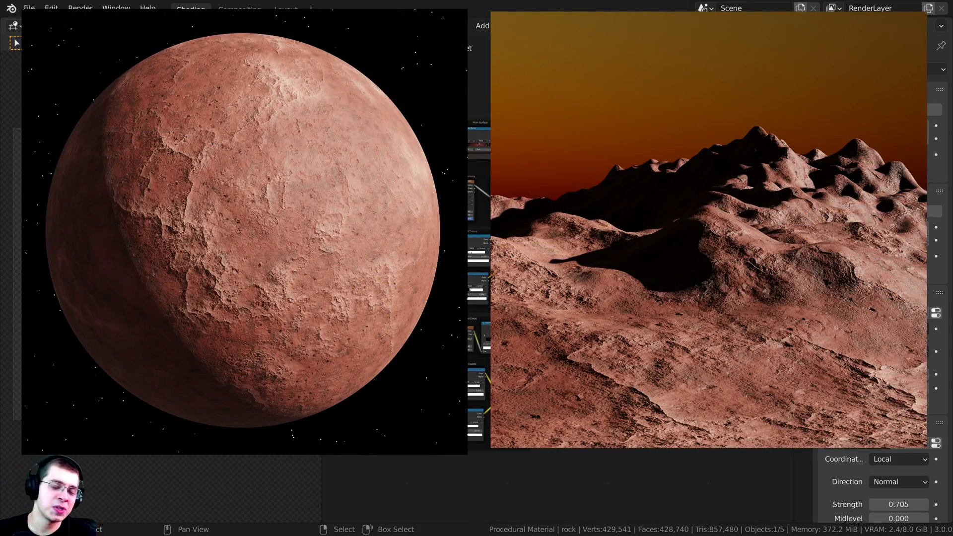
{"action": "scroll", "coordinate": [437, 192], "scroll_direction": "up", "scroll_amount": 1}
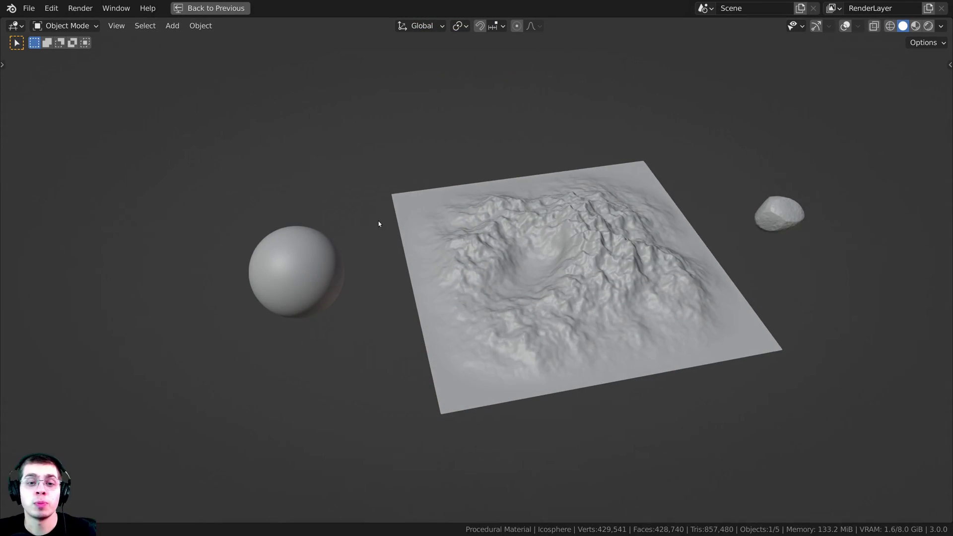
Add a trial ico sphere with 5 subdivisions and delete it.
{"action": "scroll", "coordinate": [379, 224], "scroll_direction": "up", "scroll_amount": 3}
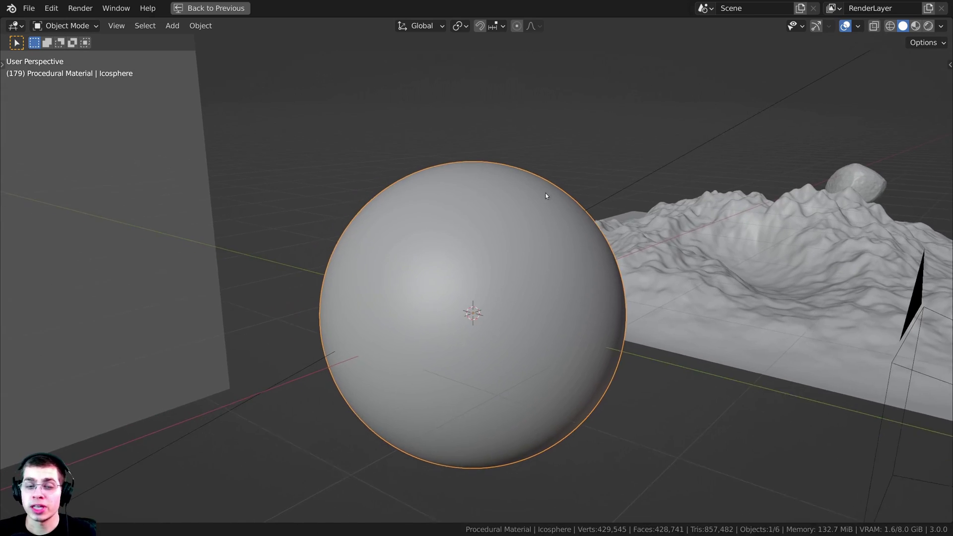
{"action": "middle_click_drag", "start_coordinate": [546, 196], "coordinate": [511, 159]}
{"action": "key", "text": "shift+a"}
{"action": "mouse_move", "coordinate": [511, 158]}
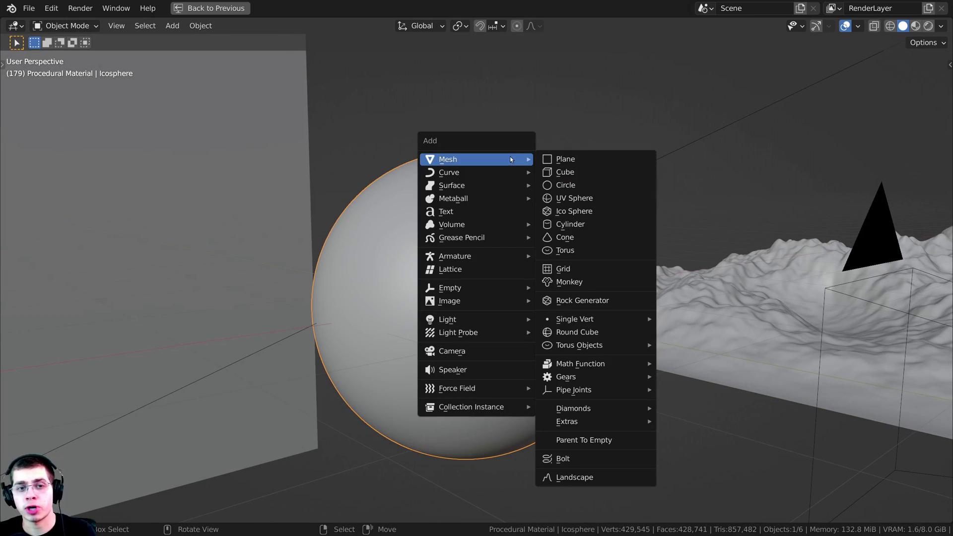
{"action": "left_click", "coordinate": [587, 211]}
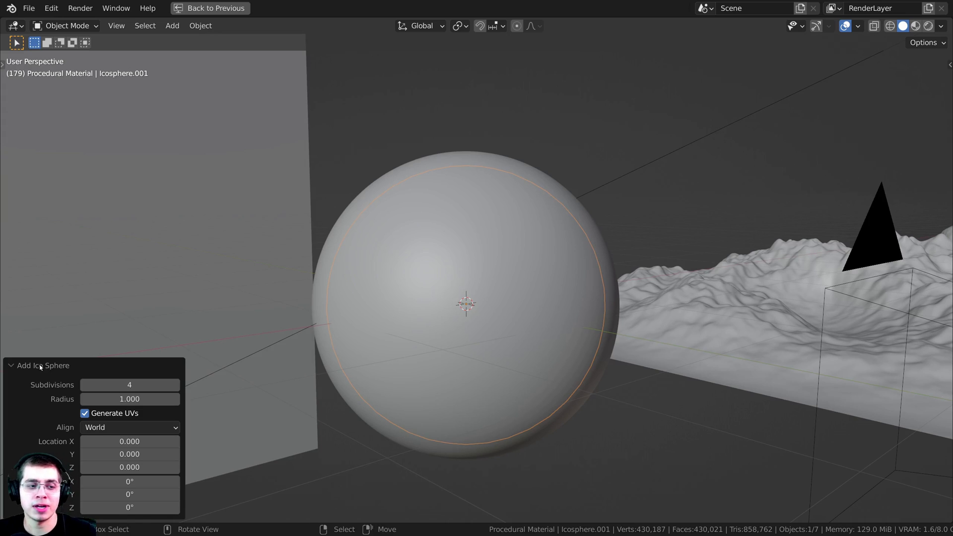
{"action": "left_click", "coordinate": [176, 384]}
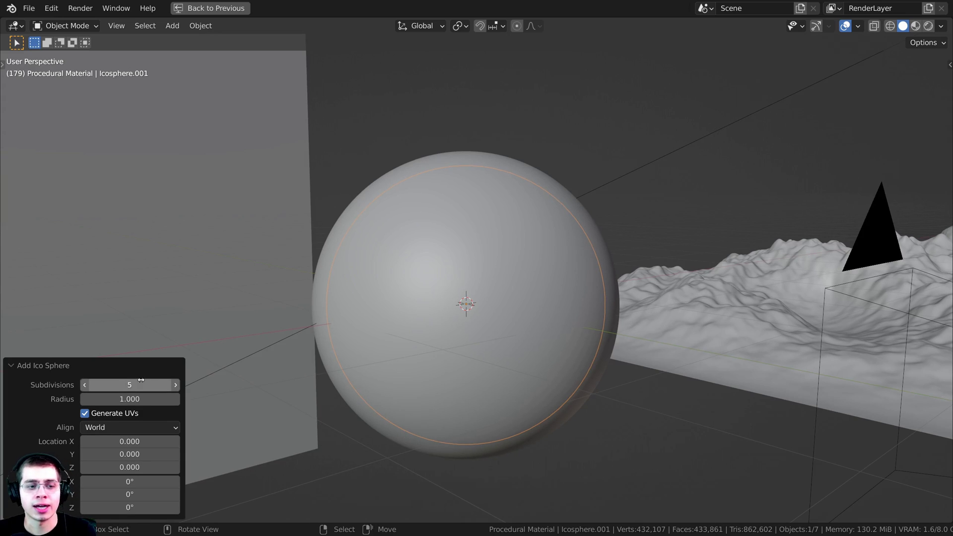
{"action": "left_click", "coordinate": [36, 365]}
{"action": "middle_click_drag", "start_coordinate": [35, 364], "coordinate": [605, 252]}
{"action": "key", "text": "x"}
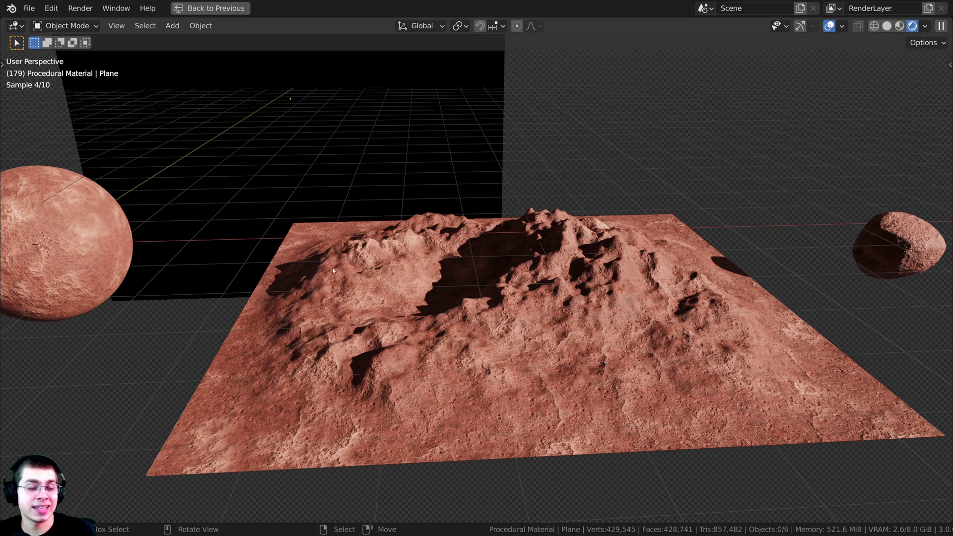
Switch the viewport to solid shading.
{"action": "key", "text": "z"}
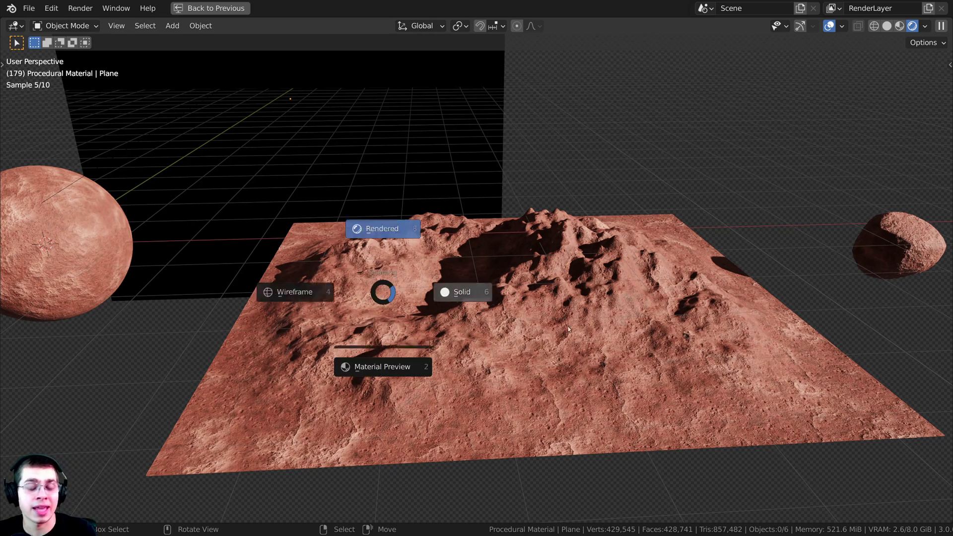
{"action": "left_click", "coordinate": [568, 326]}
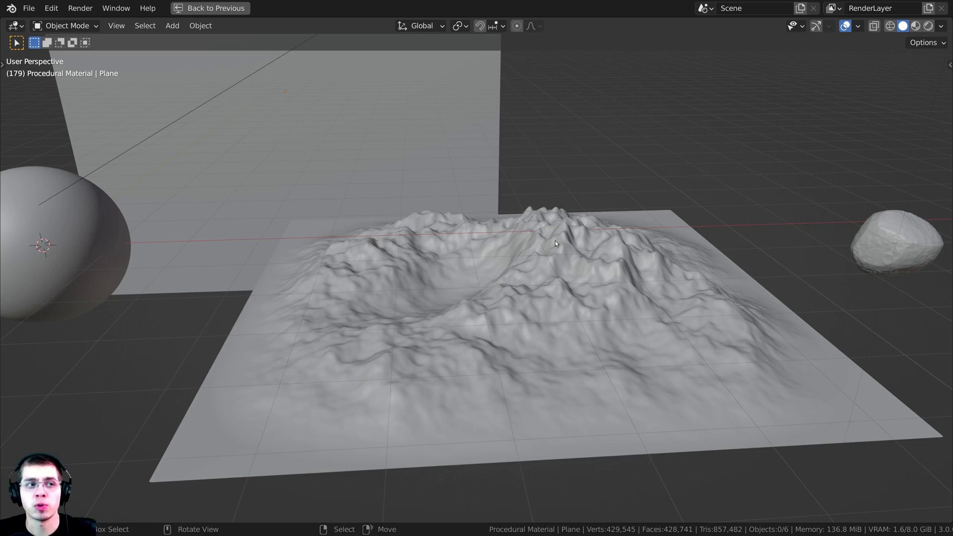
Search the add-on preferences for "land" to check the A.N.T.Landscape add-on.
{"action": "left_click", "coordinate": [51, 8]}
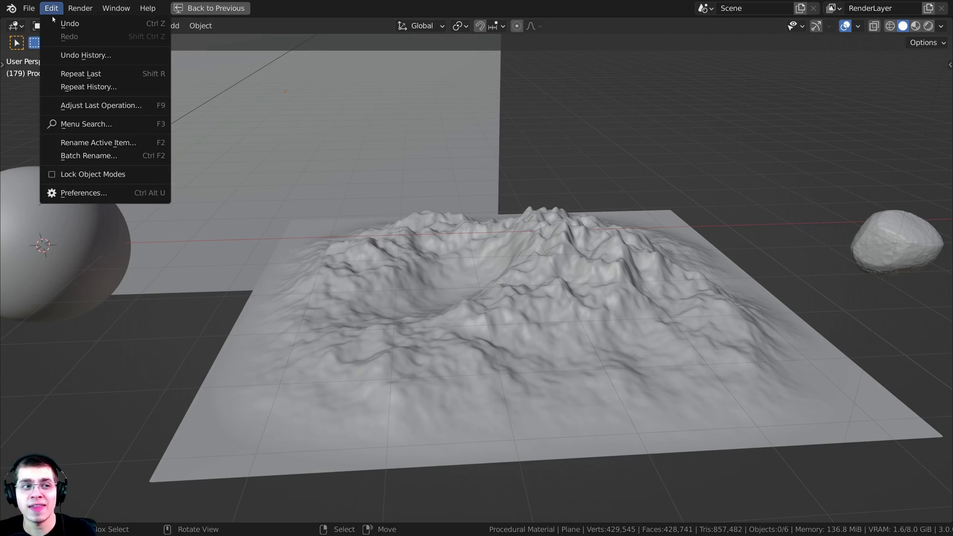
{"action": "left_click", "coordinate": [85, 193]}
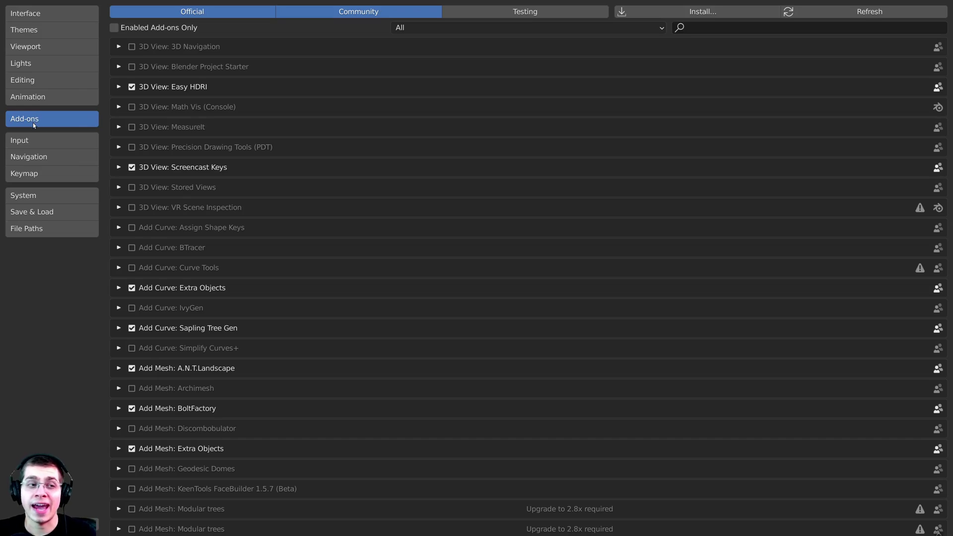
{"action": "type", "text": "land"}
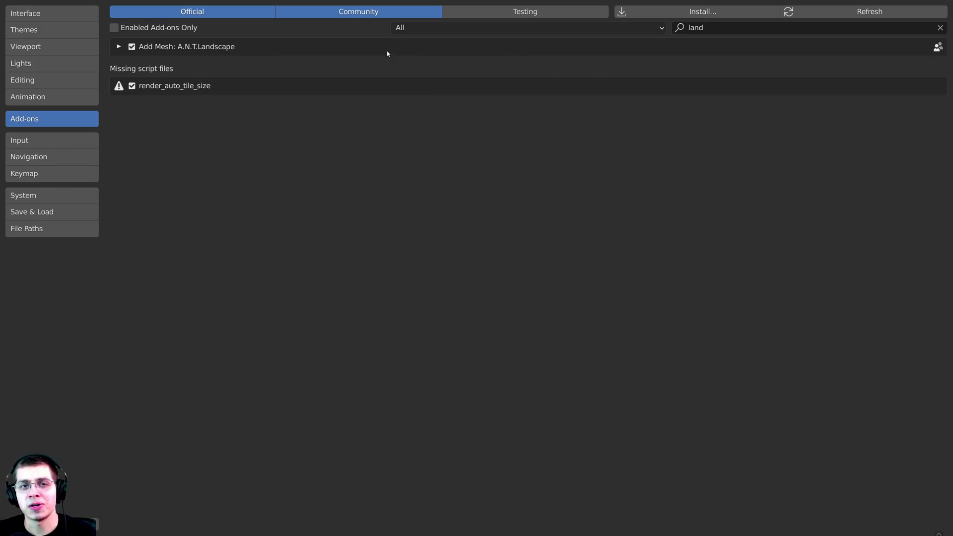
Search the add-ons for "node" and "extra", checking the Node Wrangler and Add Mesh: Extra Objects entries.
{"action": "left_click", "coordinate": [722, 29]}
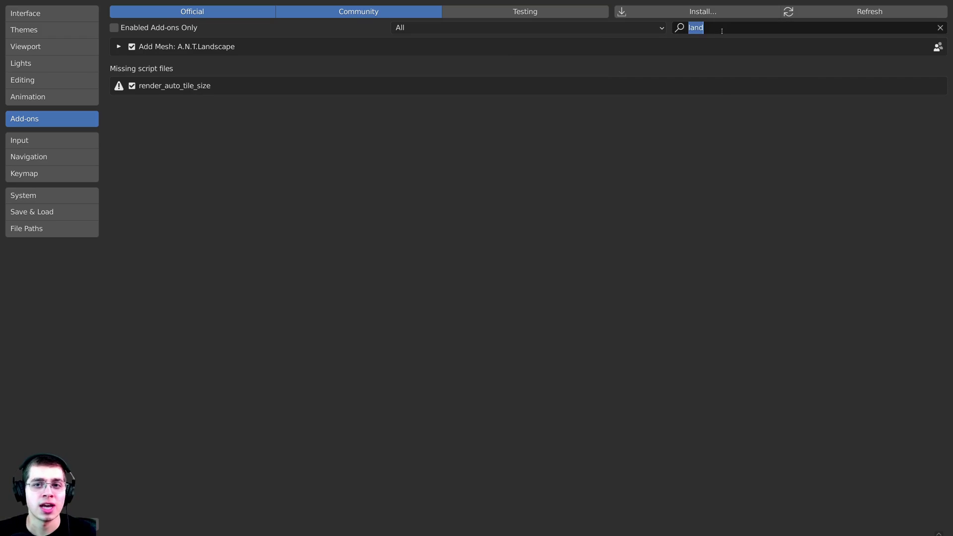
{"action": "type", "text": "node"}
{"action": "key", "text": "Return"}
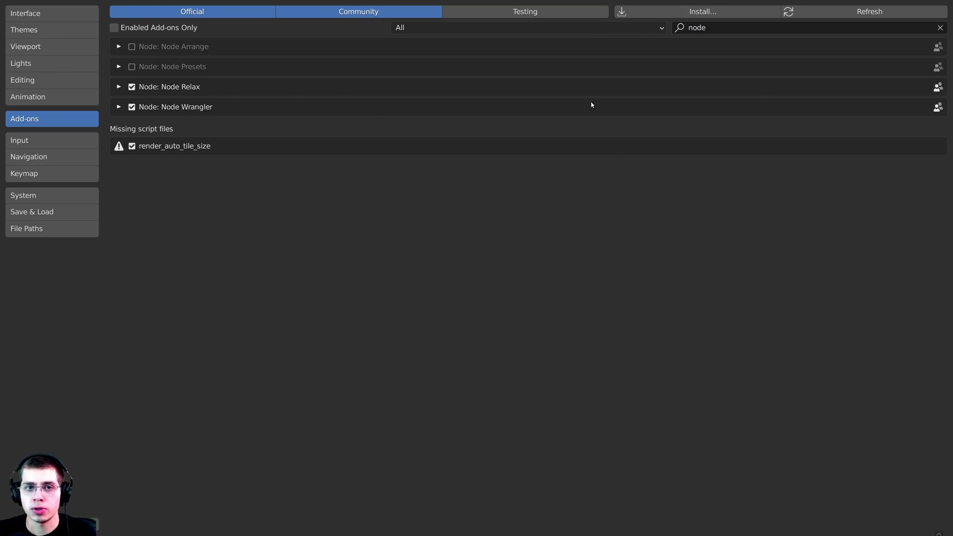
{"action": "left_click", "coordinate": [706, 30]}
{"action": "key", "text": "Return"}
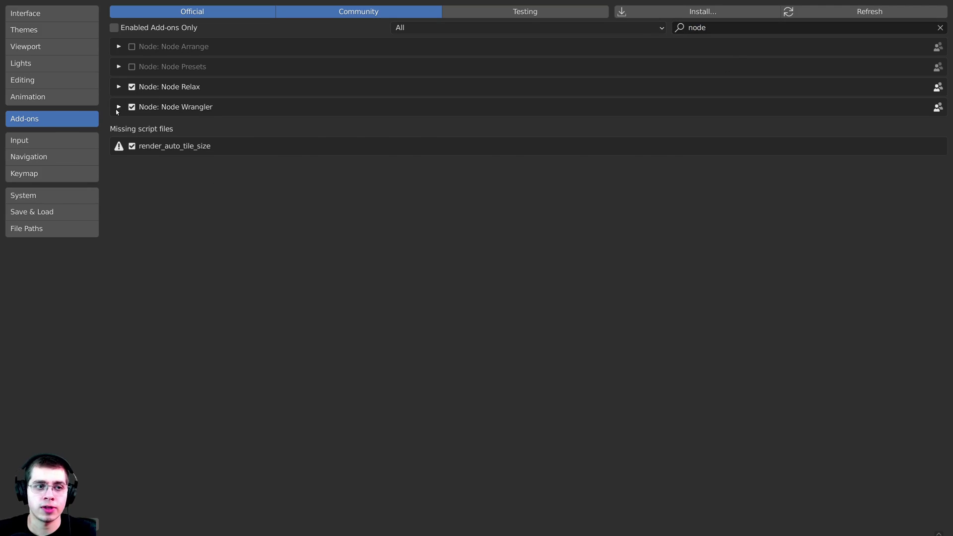
{"action": "left_click", "coordinate": [118, 107]}
{"action": "left_click", "coordinate": [120, 106]}
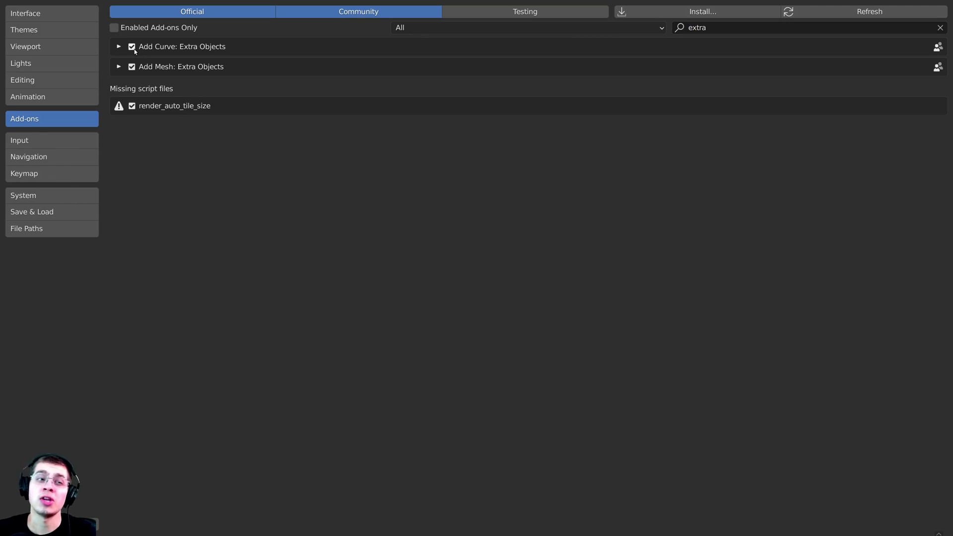
{"action": "left_click", "coordinate": [119, 67]}
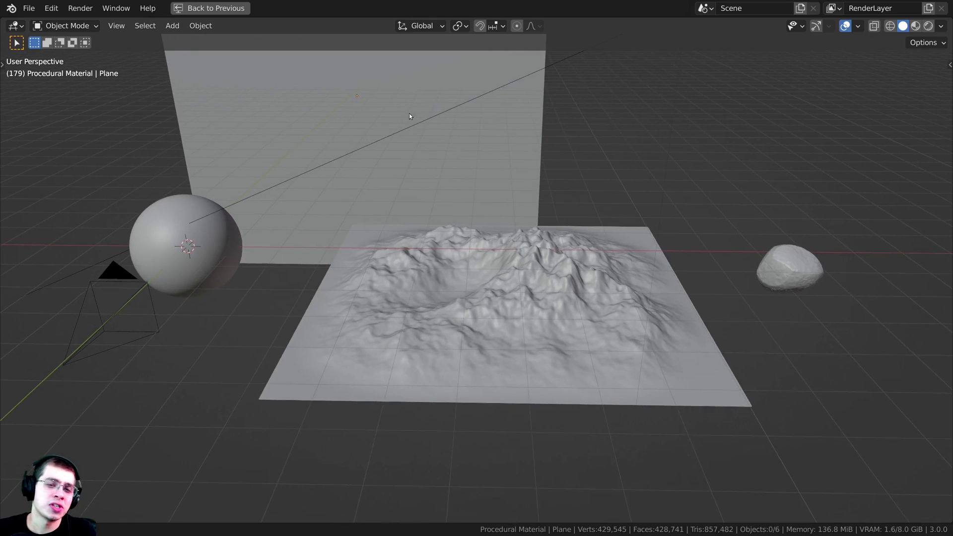
Add a Landscape mesh at the world origin.
{"action": "mouse_move", "coordinate": [405, 138]}
{"action": "middle_mouse_down"}
{"action": "mouse_move", "coordinate": [421, 144]}
{"action": "mouse_move", "coordinate": [403, 126]}
{"action": "middle_mouse_up"}
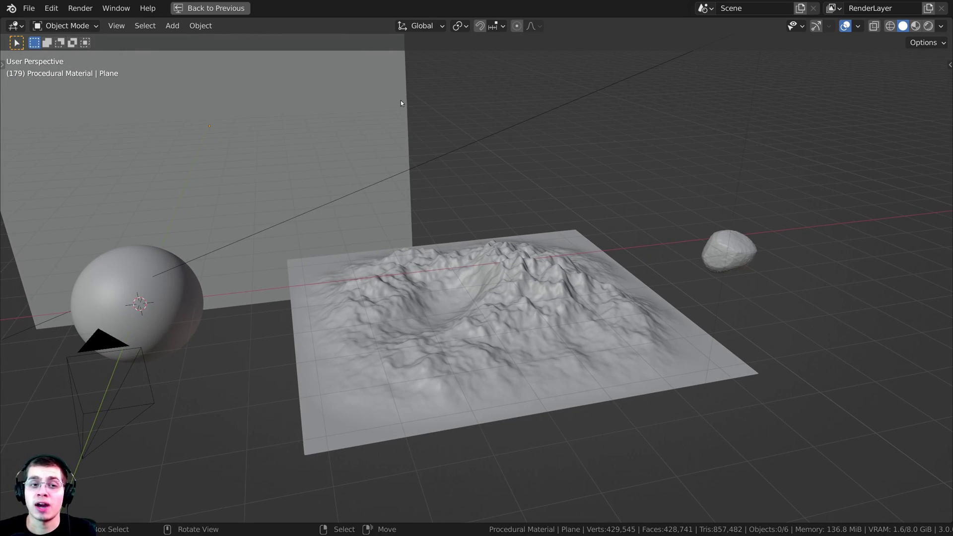
{"action": "key", "text": "shift+a"}
{"action": "mouse_move", "coordinate": [382, 87]}
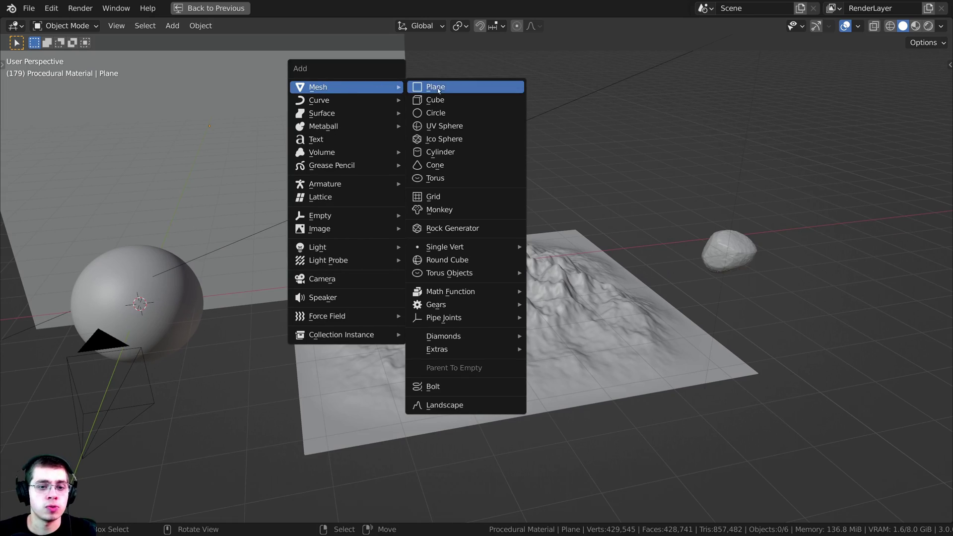
{"action": "left_click", "coordinate": [466, 407]}
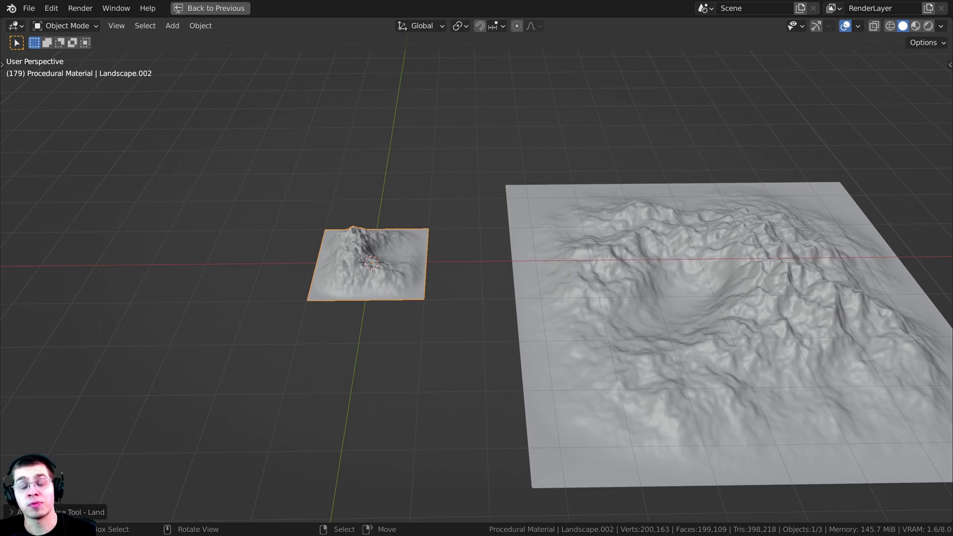
Set the new landscape's Subdivisions X and Y to 200.
{"action": "left_click", "coordinate": [12, 512]}
{"action": "scroll", "coordinate": [335, 256], "scroll_direction": "up", "scroll_amount": 3}
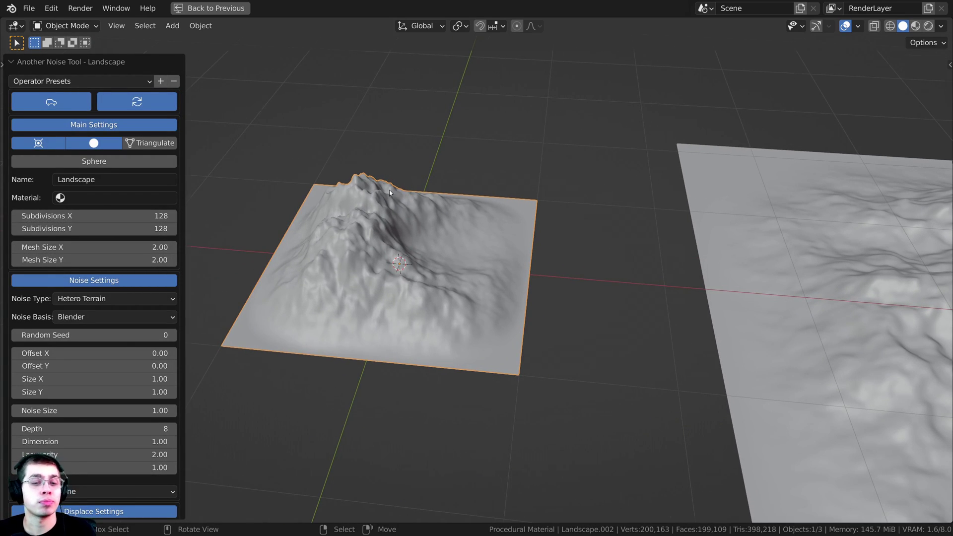
{"action": "middle_click_drag", "start_coordinate": [447, 223], "coordinate": [459, 195]}
{"action": "left_click", "coordinate": [54, 219]}
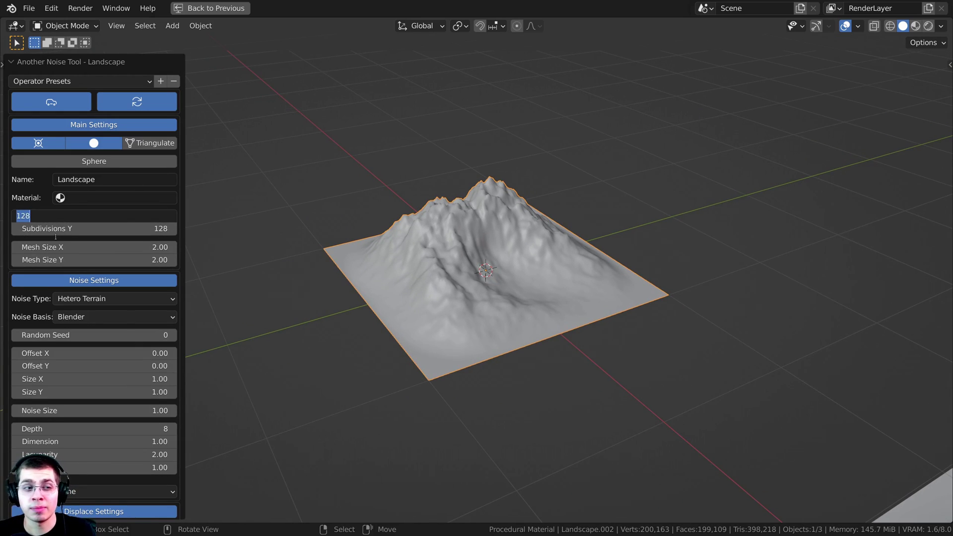
{"action": "key", "text": "Escape"}
{"action": "scroll", "coordinate": [453, 275], "scroll_direction": "up", "scroll_amount": 2}
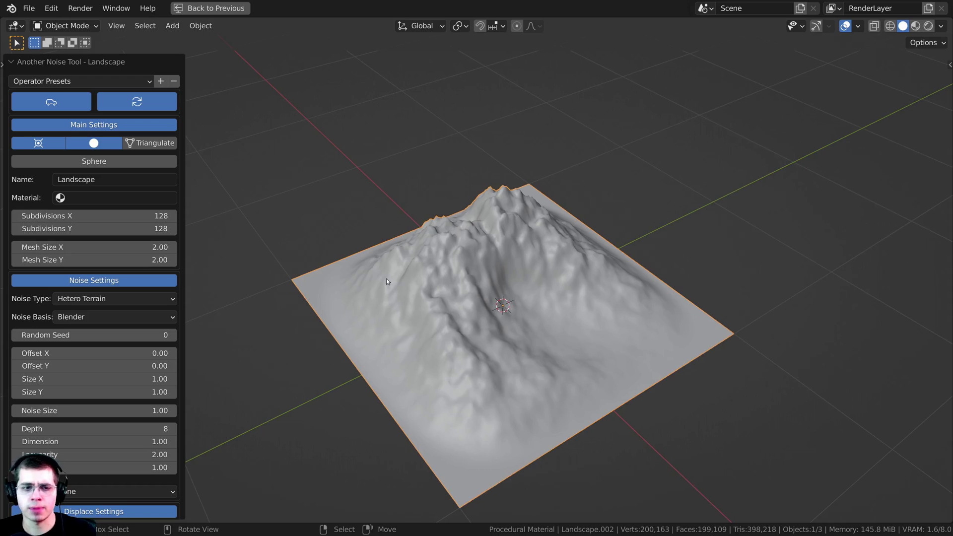
{"action": "left_click_drag", "start_coordinate": [63, 215], "coordinate": [65, 221]}
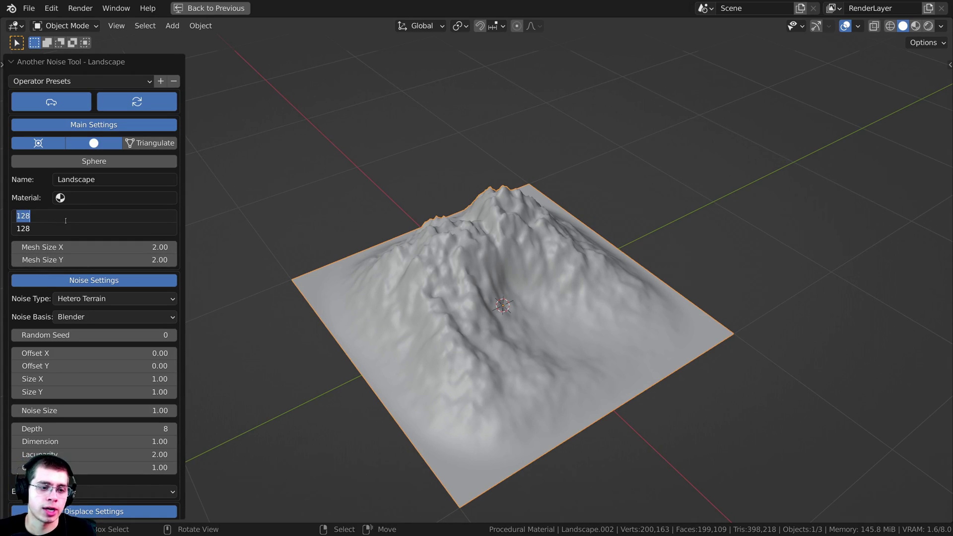
{"action": "type", "text": "200"}
{"action": "key", "text": "Return"}
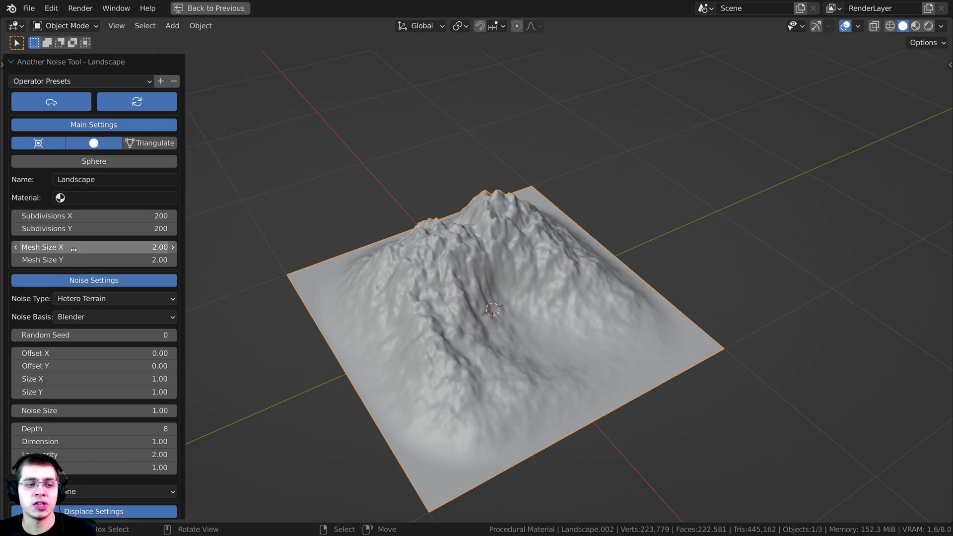
Set the new landscape's Mesh Size X and Y to 5.
{"action": "left_click", "coordinate": [71, 251]}
{"action": "left_click_drag", "start_coordinate": [70, 263], "coordinate": [87, 247]}
{"action": "type", "text": "5"}
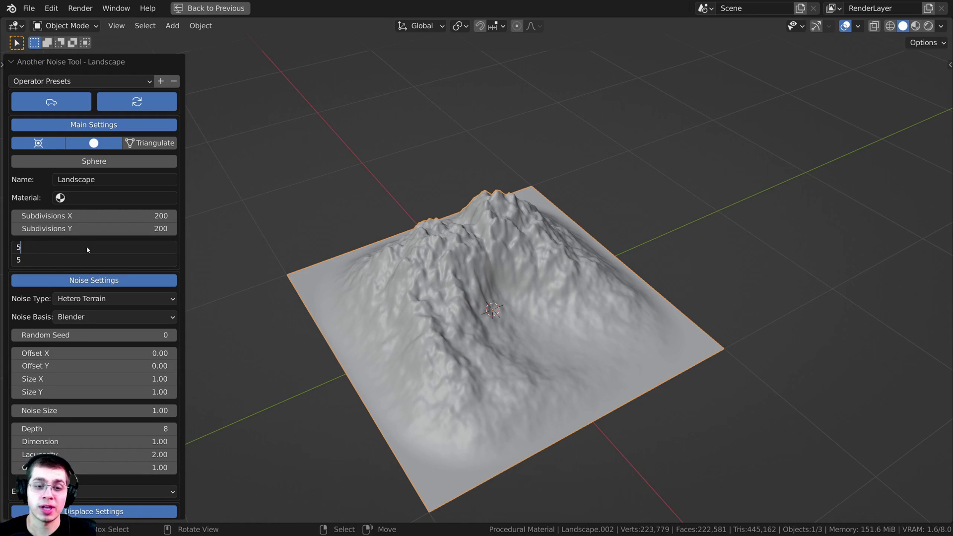
{"action": "key", "text": "Return"}
Select the existing rock beside the large landscape and examine its shape.
{"action": "middle_click_drag", "start_coordinate": [558, 195], "coordinate": [788, 225]}
{"action": "left_click", "coordinate": [645, 274]}
{"action": "middle_click_drag", "start_coordinate": [645, 274], "coordinate": [615, 251]}
{"action": "right_click", "coordinate": [254, 288]}
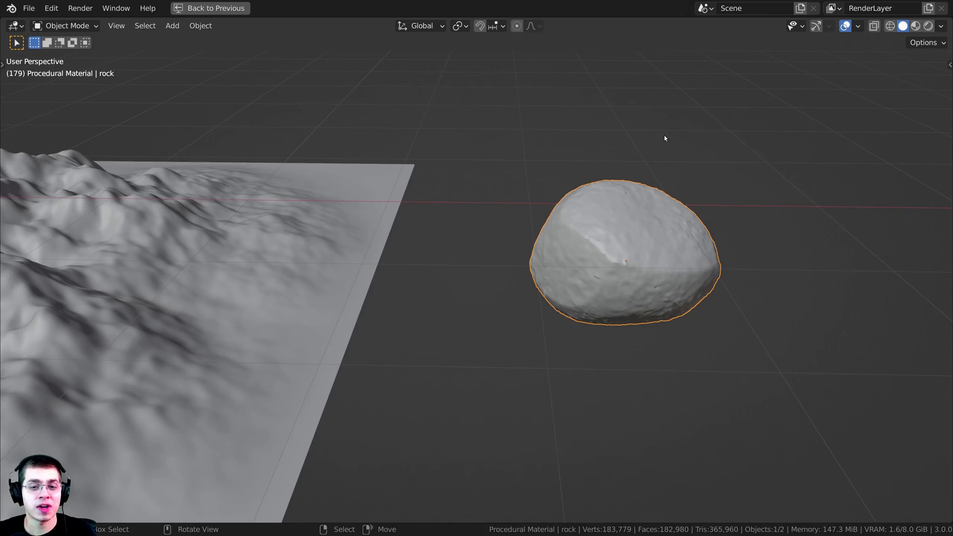
Add a single rock with the Rock Generator using its default settings.
{"action": "middle_click_drag", "start_coordinate": [665, 138], "coordinate": [469, 61]}
{"action": "key", "text": "shift+a"}
{"action": "mouse_move", "coordinate": [419, 61]}
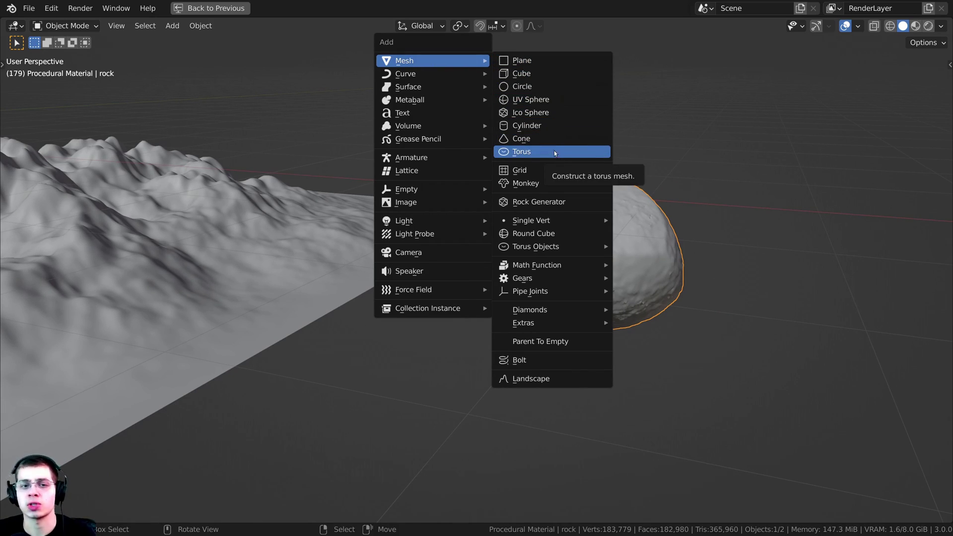
{"action": "left_click", "coordinate": [543, 206]}
{"action": "middle_click_drag", "start_coordinate": [427, 213], "coordinate": [859, 250]}
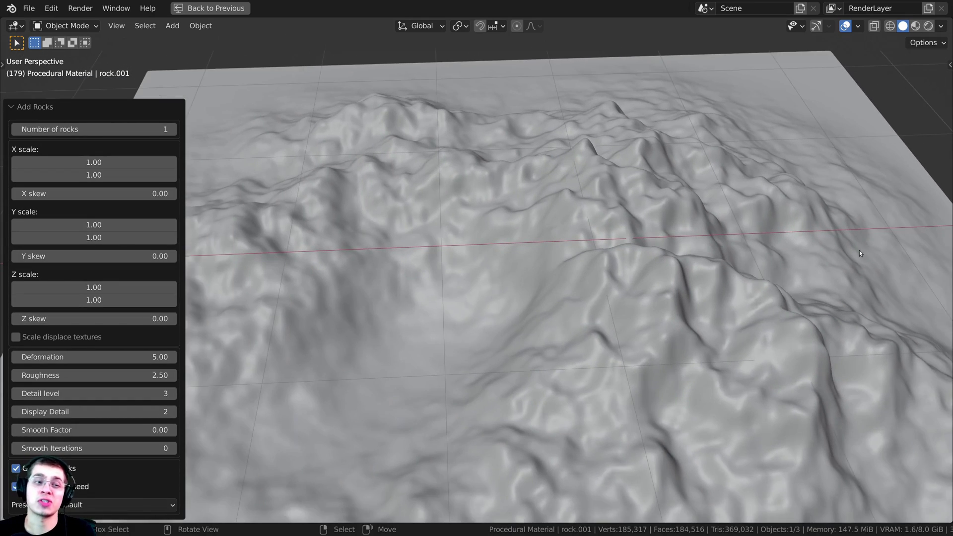
{"action": "key", "text": "KP_Decimal"}
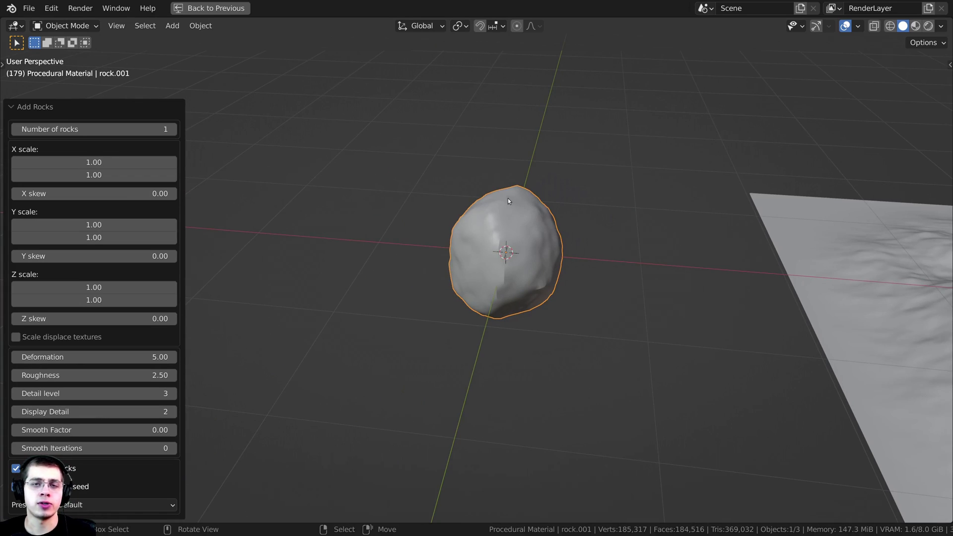
{"action": "middle_click_drag", "start_coordinate": [498, 235], "coordinate": [486, 234]}
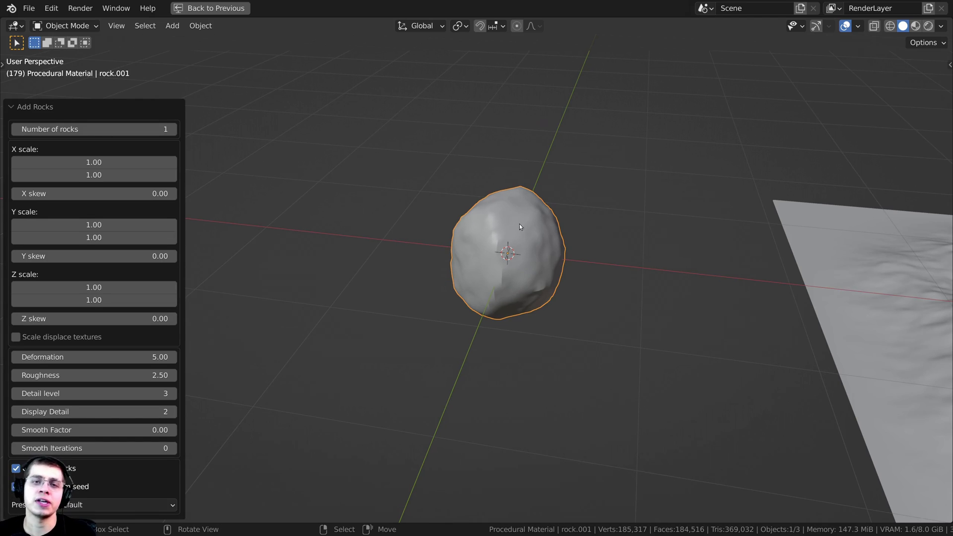
Examine the rock and shift the Sun light a short distance in the air above the landscape.
{"action": "middle_click_drag", "start_coordinate": [520, 225], "coordinate": [532, 203]}
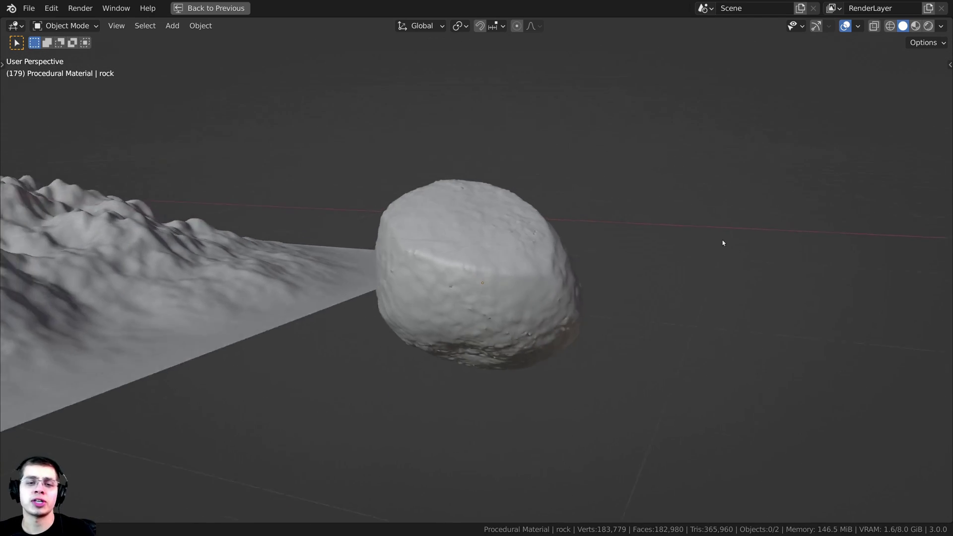
{"action": "middle_click_drag", "start_coordinate": [723, 243], "coordinate": [738, 228]}
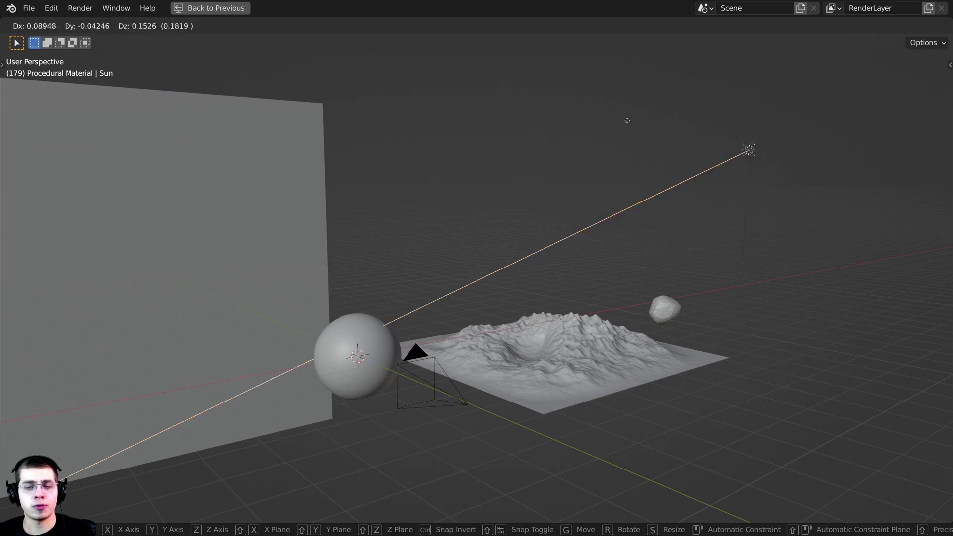
{"action": "left_click", "coordinate": [652, 124]}
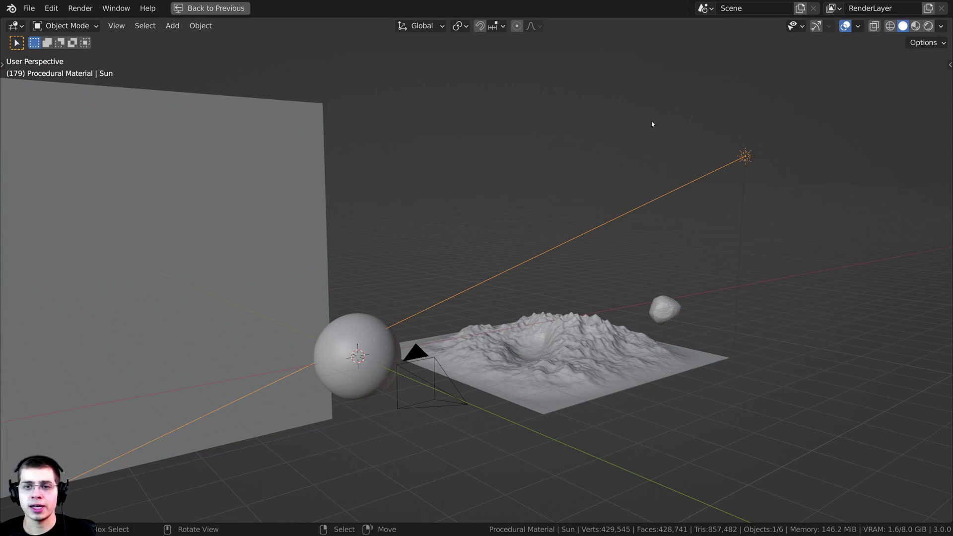
{"action": "middle_click_drag", "start_coordinate": [560, 261], "coordinate": [332, 359]}
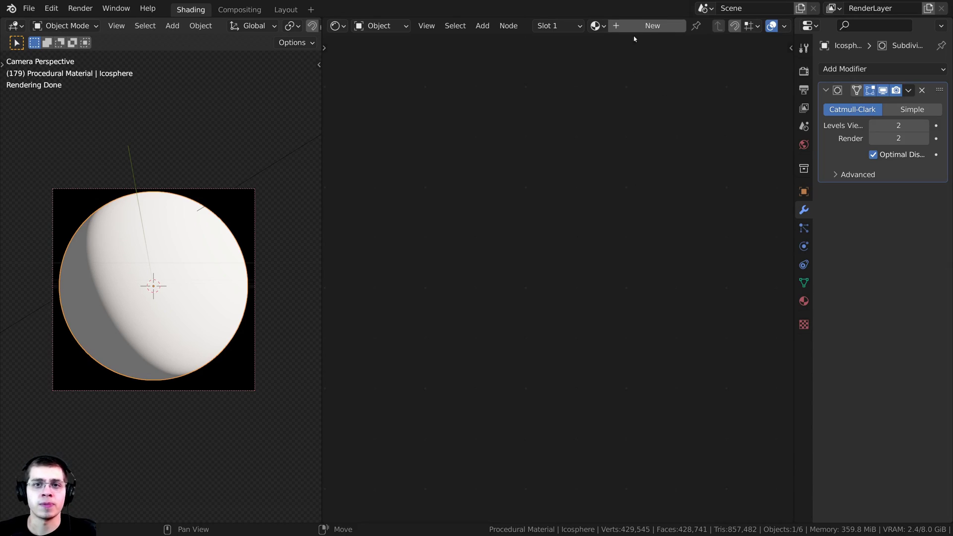
Create a new material on the icosphere and name it Rocky Planet.
{"action": "left_click", "coordinate": [648, 26]}
{"action": "left_click", "coordinate": [694, 25]}
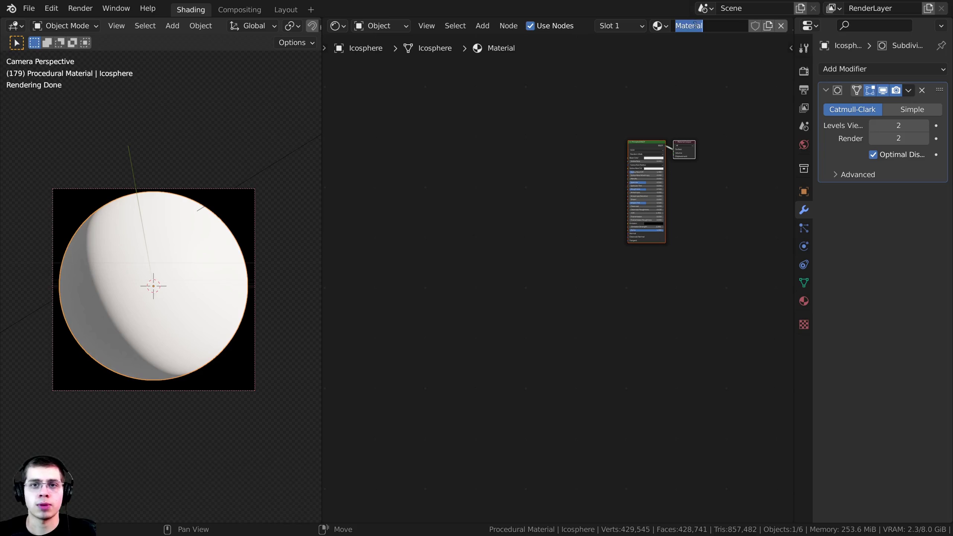
{"action": "type", "text": "Rocky Planet"}
{"action": "key", "text": "Return"}
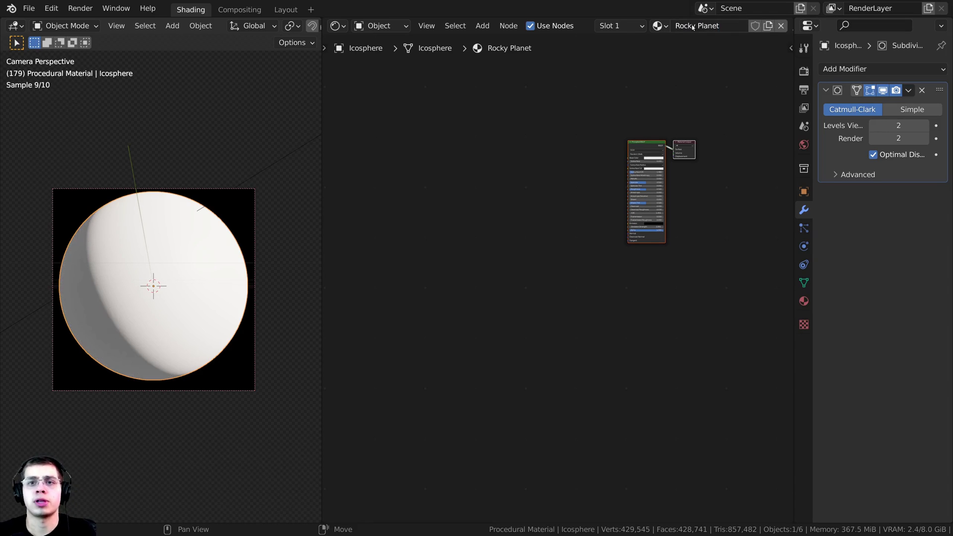
Add a Noise Texture node to the left of the Principled BSDF.
{"action": "key", "text": "Home"}
{"action": "scroll", "coordinate": [539, 223], "scroll_direction": "up", "scroll_amount": 2}
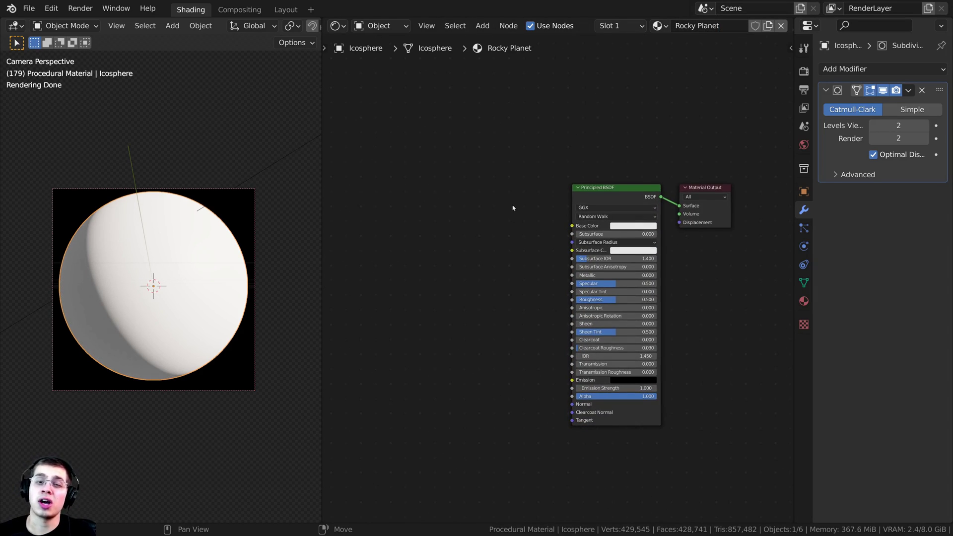
{"action": "key", "text": "shift+a"}
{"action": "left_click", "coordinate": [498, 159]}
{"action": "type", "text": "no"}
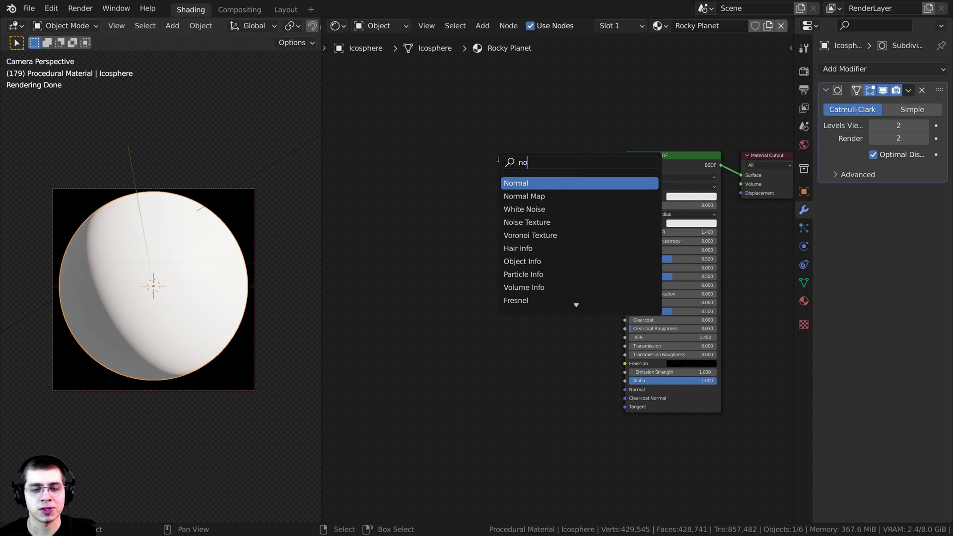
{"action": "type", "text": "i"}
{"action": "left_click", "coordinate": [526, 196]}
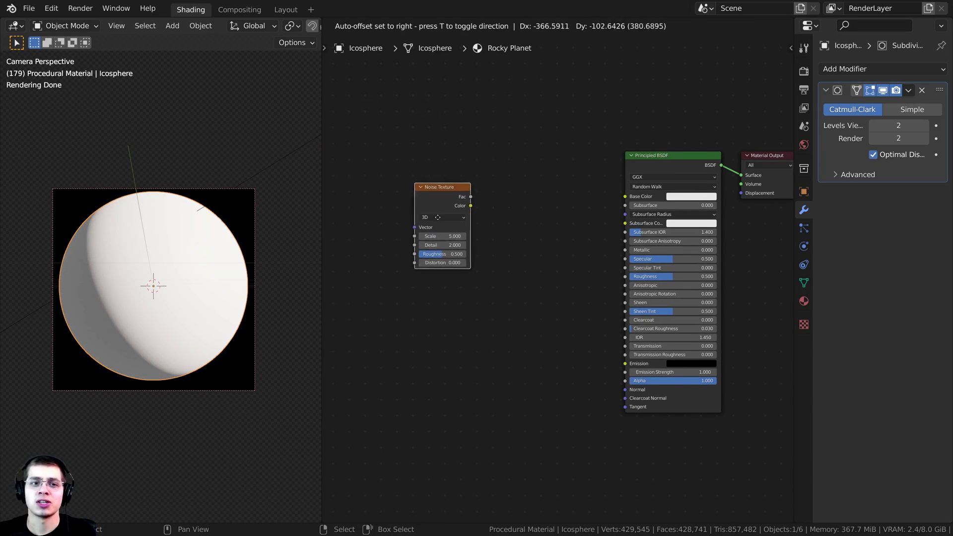
{"action": "left_click", "coordinate": [412, 213]}
{"action": "left_click_drag", "start_coordinate": [410, 199], "coordinate": [410, 191]}
Add a linked Texture Coordinate and Mapping node pair feeding the Noise Texture's Vector input.
{"action": "middle_click_drag", "start_coordinate": [417, 181], "coordinate": [496, 196]}
{"action": "scroll", "coordinate": [495, 196], "scroll_direction": "up", "scroll_amount": 1}
{"action": "left_click_drag", "start_coordinate": [491, 197], "coordinate": [502, 201]}
{"action": "middle_click_drag", "start_coordinate": [487, 213], "coordinate": [507, 208]}
{"action": "key", "text": "ctrl+t"}
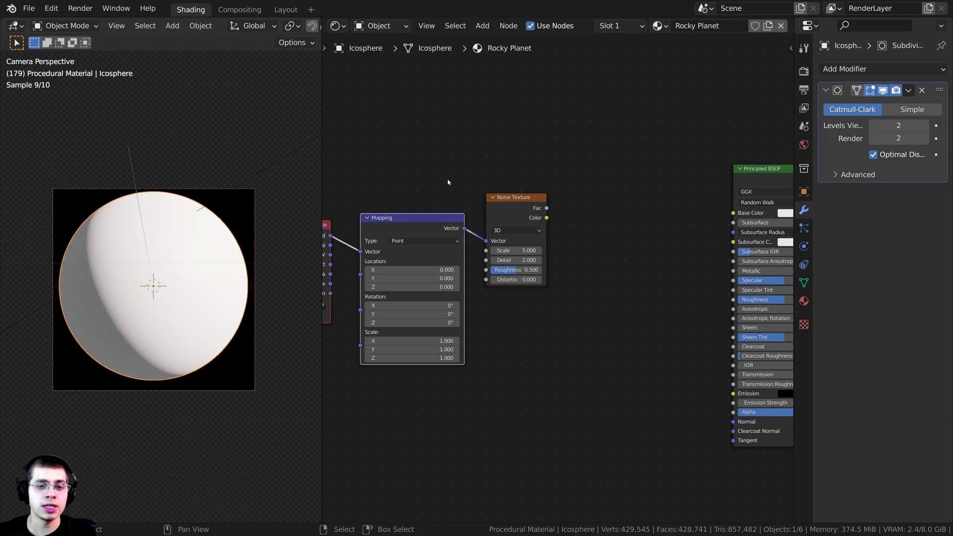
{"action": "middle_click_drag", "start_coordinate": [398, 234], "coordinate": [543, 235]}
{"action": "scroll", "coordinate": [494, 238], "scroll_direction": "up", "scroll_amount": 1}
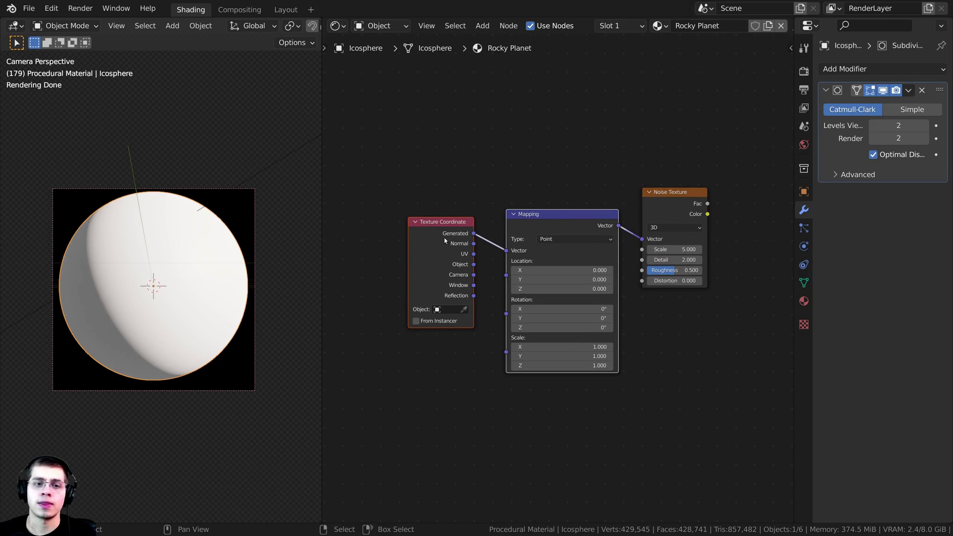
Delete the Mapping node between the Texture Coordinate and Noise Texture nodes.
{"action": "left_click_drag", "start_coordinate": [444, 241], "coordinate": [452, 229]}
{"action": "left_click_drag", "start_coordinate": [515, 226], "coordinate": [544, 194]}
{"action": "key", "text": "x"}
{"action": "scroll", "coordinate": [440, 243], "scroll_direction": "up", "scroll_amount": 3}
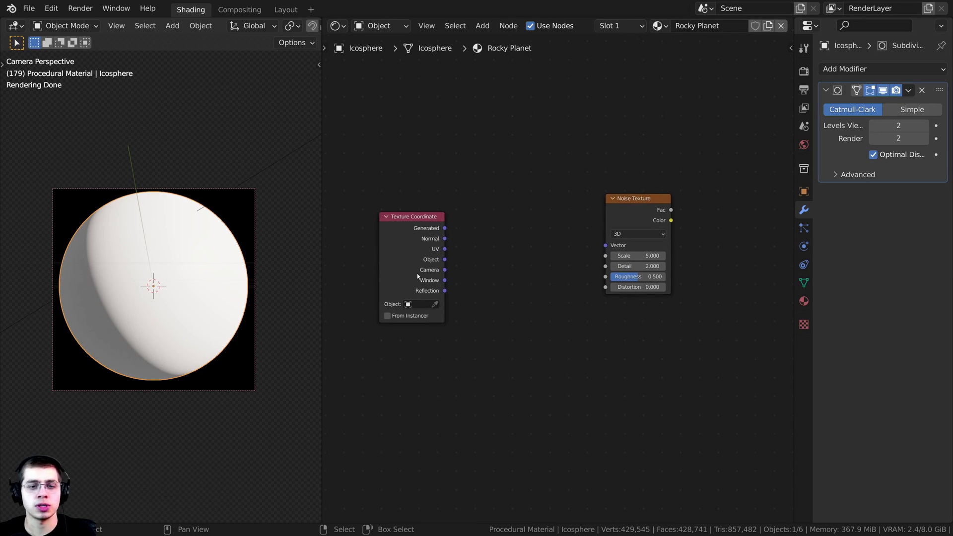
Connect the Texture Coordinate's Object output to the Noise Texture's Vector input and place the two nodes close together.
{"action": "left_click_drag", "start_coordinate": [440, 238], "coordinate": [623, 234]}
{"action": "left_click_drag", "start_coordinate": [416, 242], "coordinate": [557, 239]}
{"action": "middle_click_drag", "start_coordinate": [654, 193], "coordinate": [519, 236]}
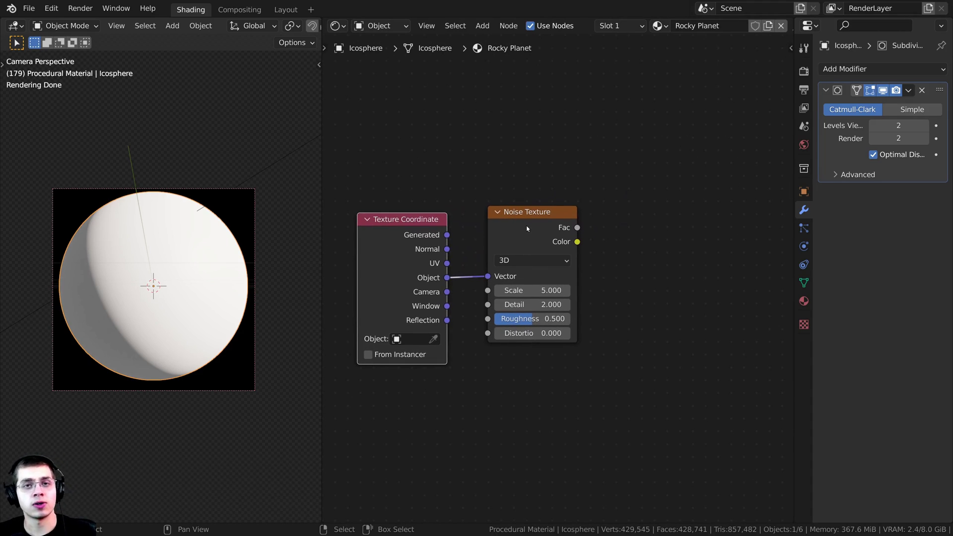
{"action": "left_click_drag", "start_coordinate": [524, 229], "coordinate": [529, 231]}
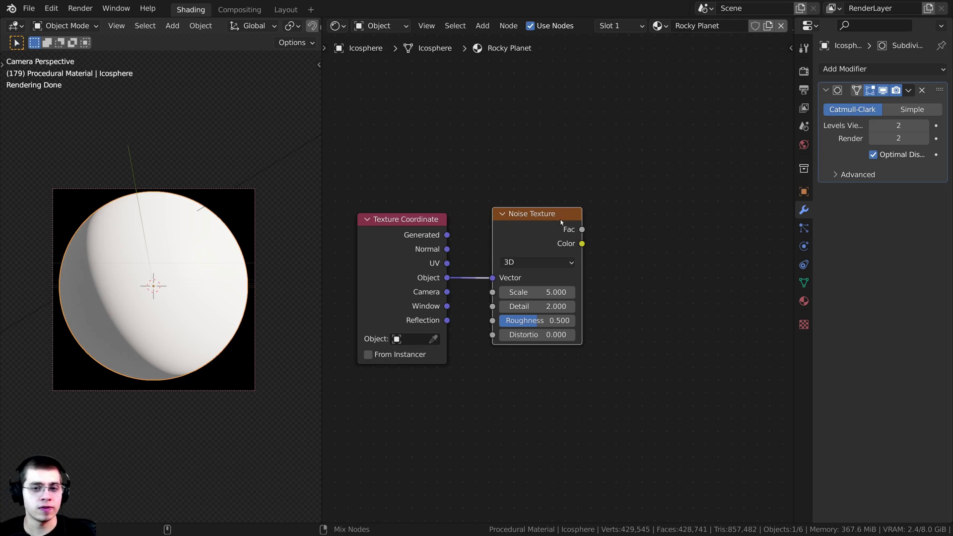
Preview the Noise Texture's Fac output on the icosphere and examine the pattern in the camera view.
{"action": "left_click", "coordinate": [539, 222], "text": "ctrl+shift"}
{"action": "key", "text": "KP_0"}
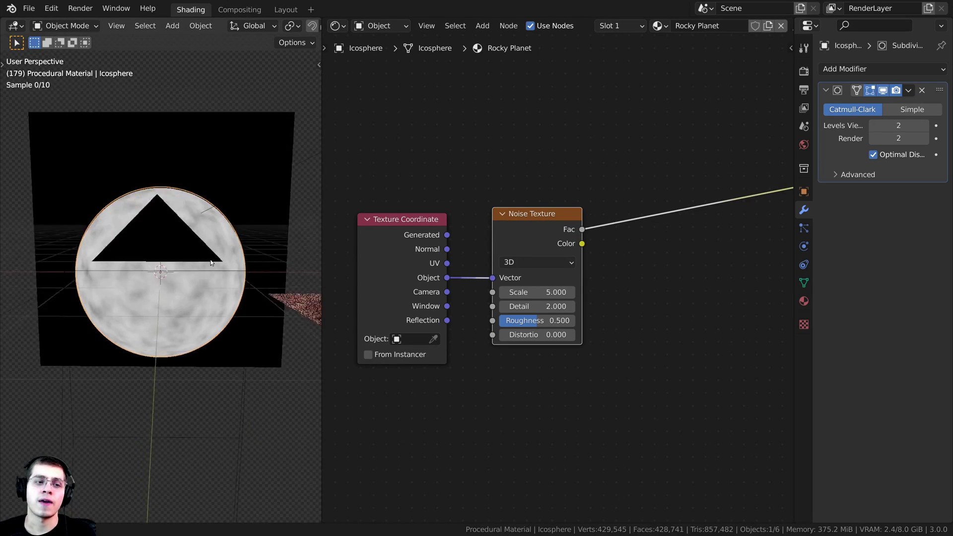
{"action": "key", "text": "KP_0"}
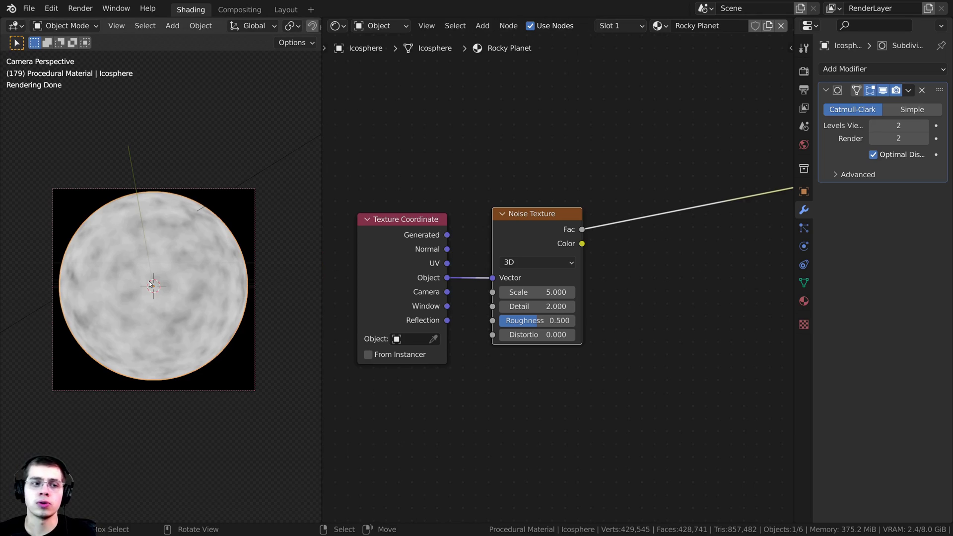
{"action": "scroll", "coordinate": [206, 257], "scroll_direction": "up", "scroll_amount": 1}
Set the Noise Texture's Scale to 20.
{"action": "left_click_drag", "start_coordinate": [500, 174], "coordinate": [516, 163]}
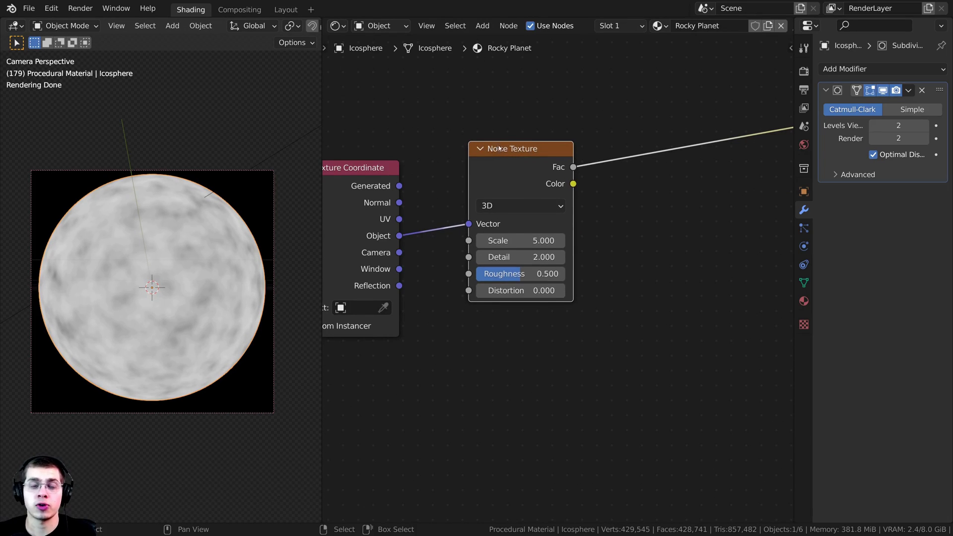
{"action": "scroll", "coordinate": [485, 164], "scroll_direction": "down", "scroll_amount": 1}
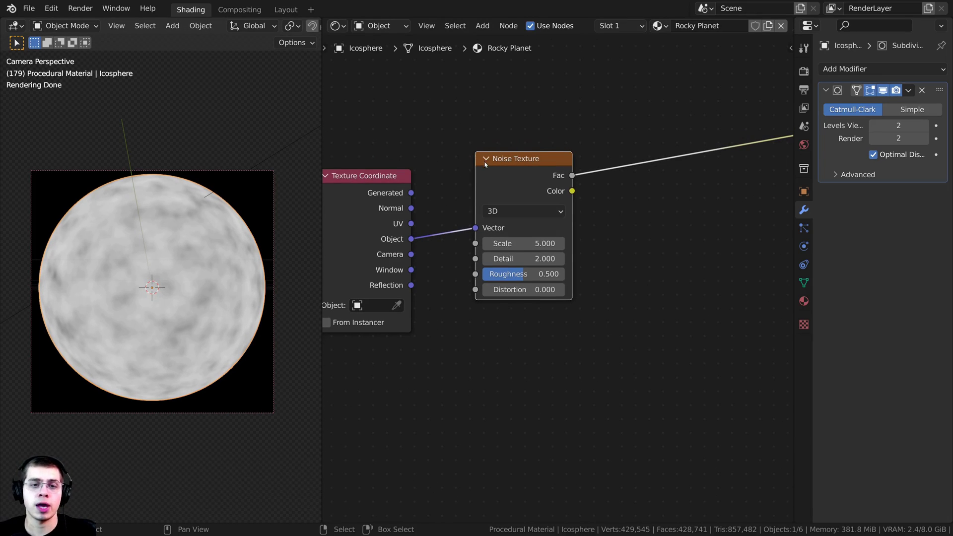
{"action": "scroll", "coordinate": [538, 240], "scroll_direction": "up", "scroll_amount": 1}
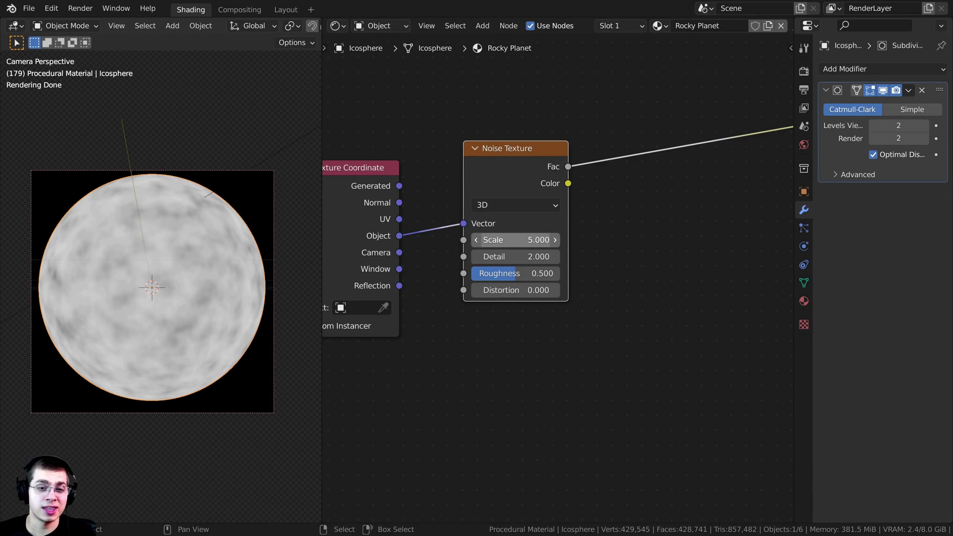
{"action": "left_click", "coordinate": [538, 240]}
{"action": "type", "text": "20"}
{"action": "key", "text": "Return"}
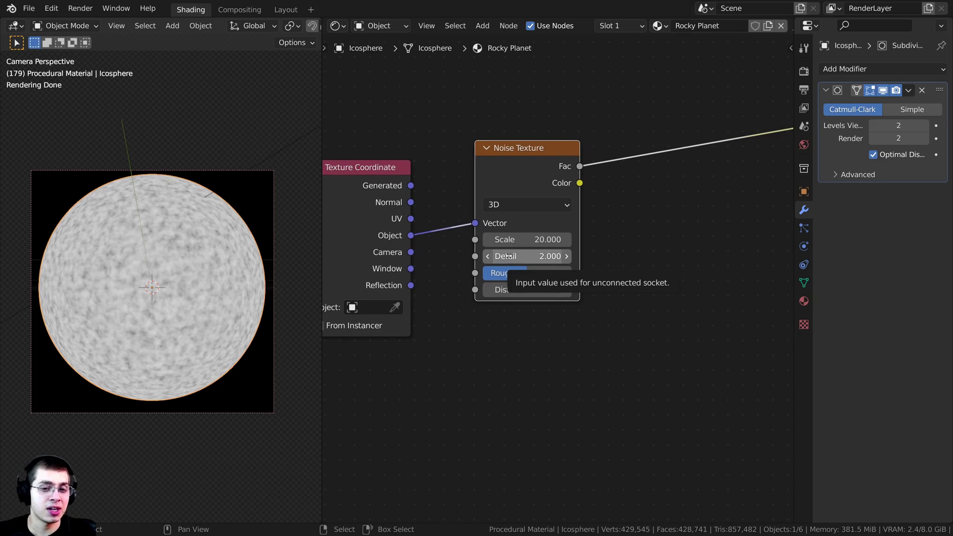
Set the Noise Texture's Detail to 15 and Roughness to 0.6.
{"action": "left_click", "coordinate": [507, 256]}
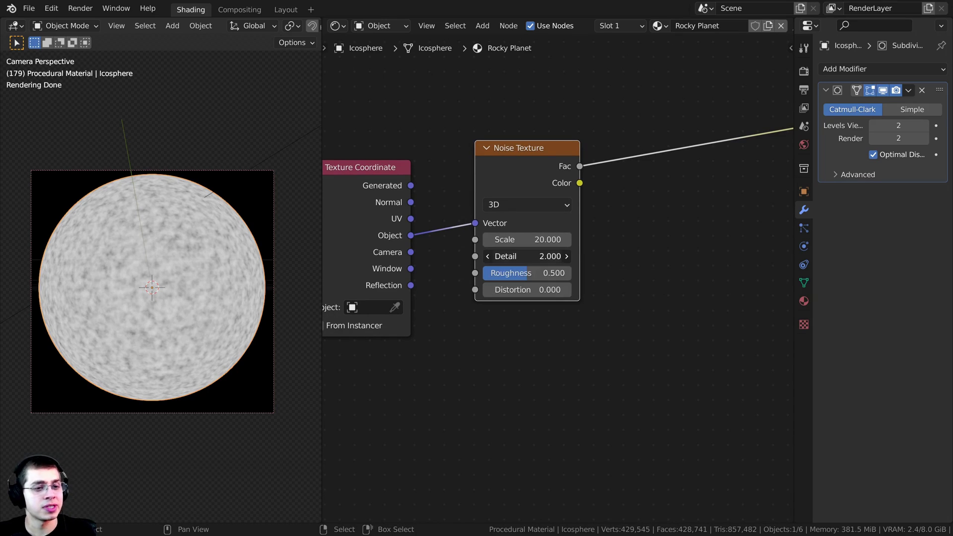
{"action": "type", "text": "15"}
{"action": "key", "text": "Return"}
{"action": "scroll", "coordinate": [58, 269], "scroll_direction": "up", "scroll_amount": 3}
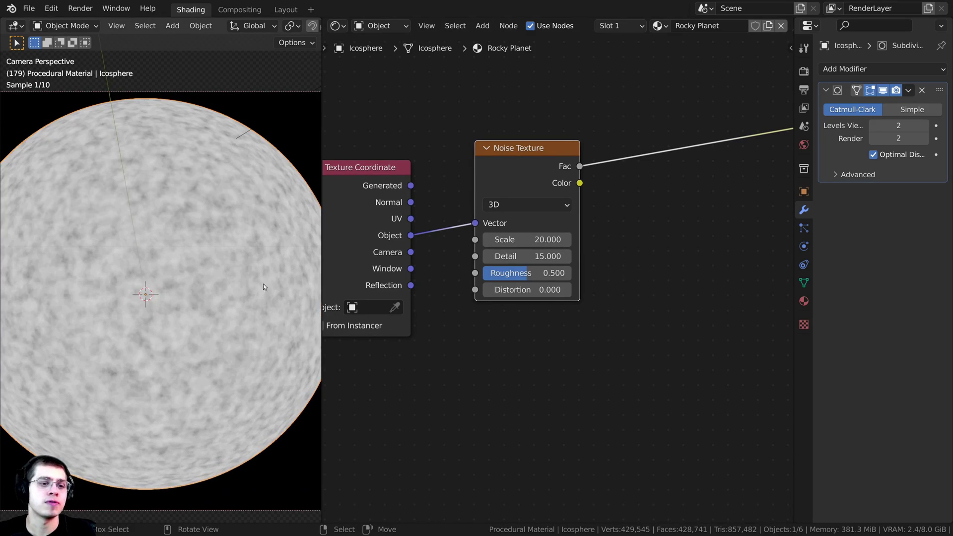
{"action": "left_click", "coordinate": [527, 273]}
{"action": "type", "text": "0.6"}
{"action": "key", "text": "Return"}
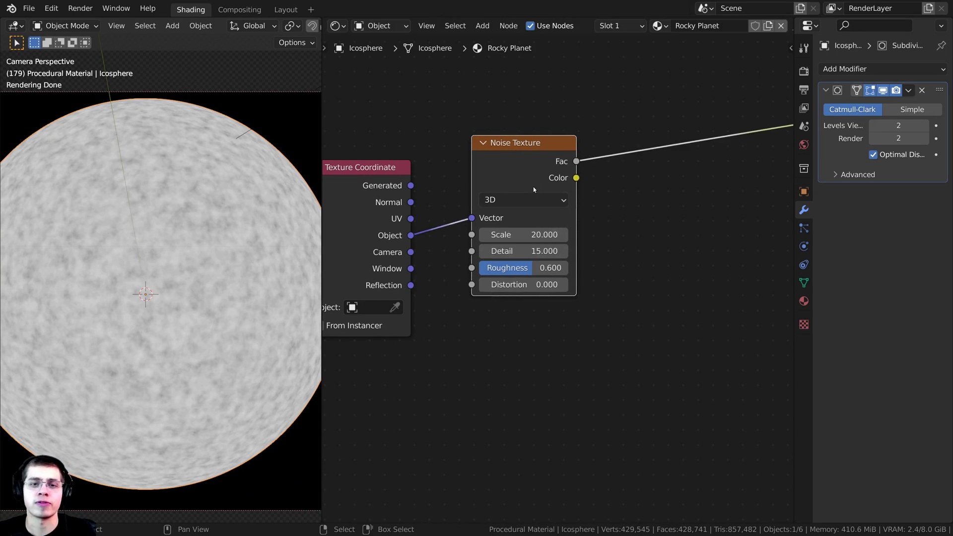
Connect the Noise Texture's Fac output to the Principled BSDF's Base Color and switch the material output to the Principled BSDF.
{"action": "scroll", "coordinate": [533, 187], "scroll_direction": "down", "scroll_amount": 2}
{"action": "left_click_drag", "start_coordinate": [410, 222], "coordinate": [626, 240]}
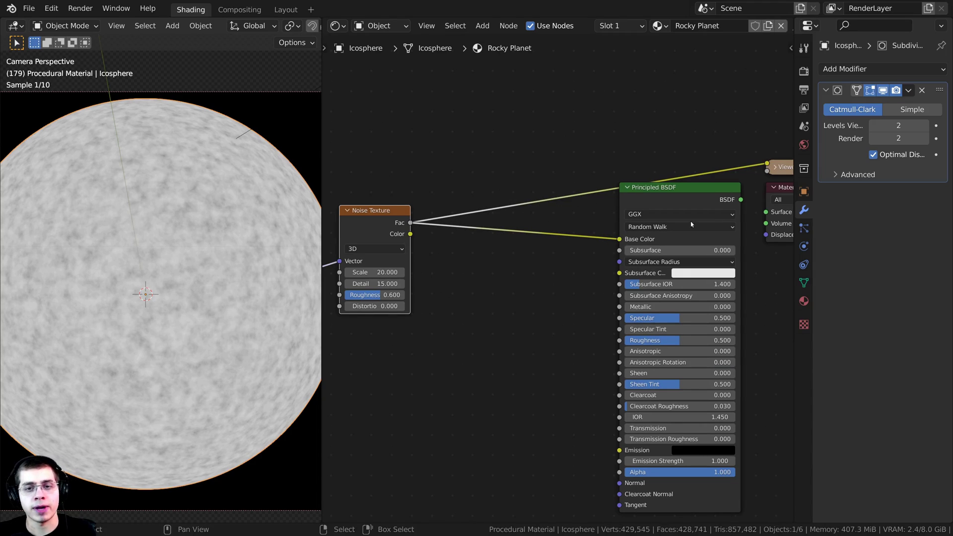
{"action": "left_click", "coordinate": [704, 193], "text": "ctrl+shift"}
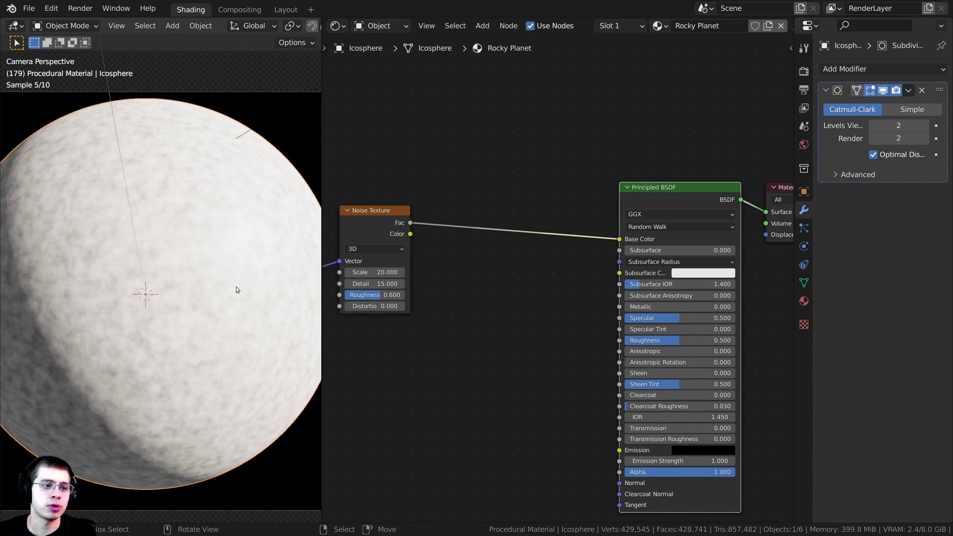
{"action": "middle_click_drag", "start_coordinate": [331, 291], "coordinate": [413, 284]}
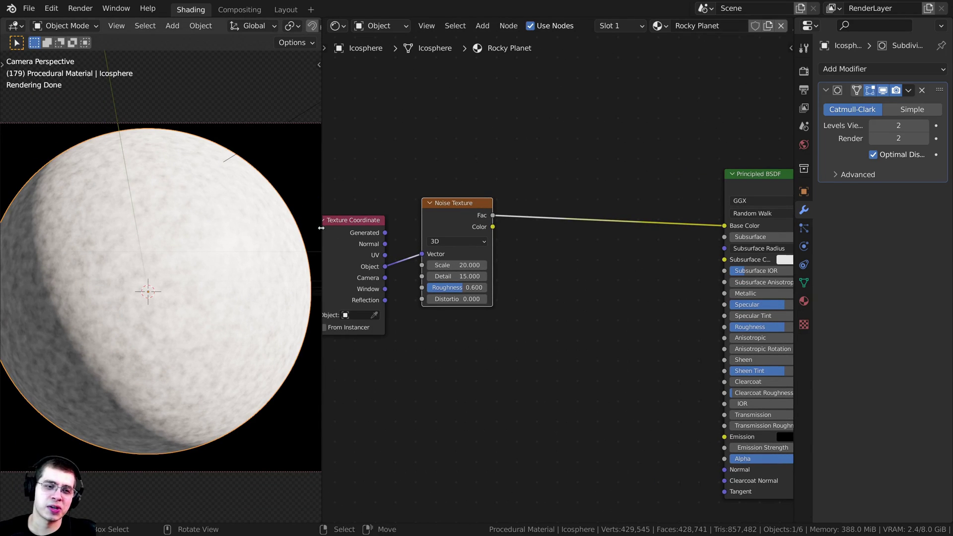
Insert a ColorRamp node on the link between the Noise Texture and the Principled BSDF's Base Color.
{"action": "left_click_drag", "start_coordinate": [444, 220], "coordinate": [442, 224]}
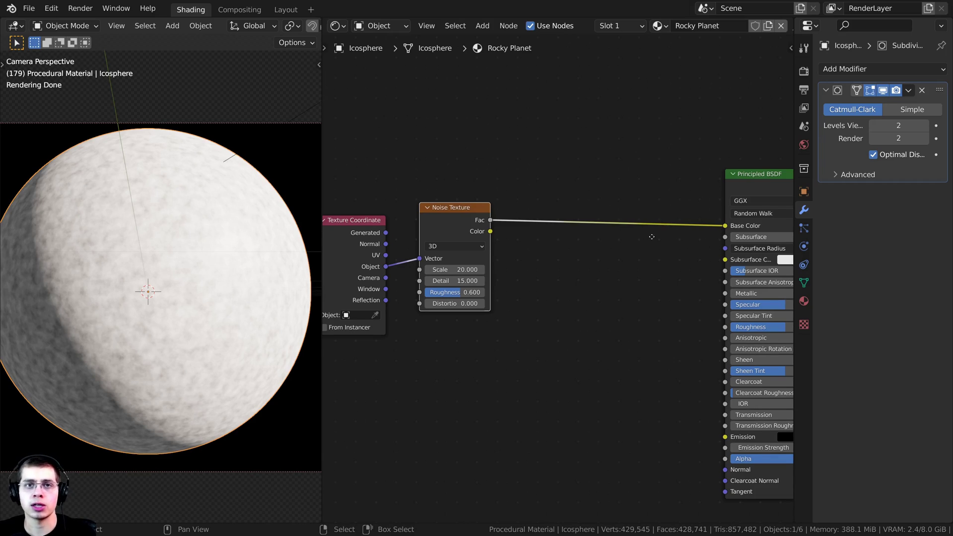
{"action": "middle_click_drag", "start_coordinate": [652, 237], "coordinate": [640, 248]}
{"action": "scroll", "coordinate": [628, 189], "scroll_direction": "up", "scroll_amount": 1}
{"action": "middle_click_drag", "start_coordinate": [628, 189], "coordinate": [616, 198]}
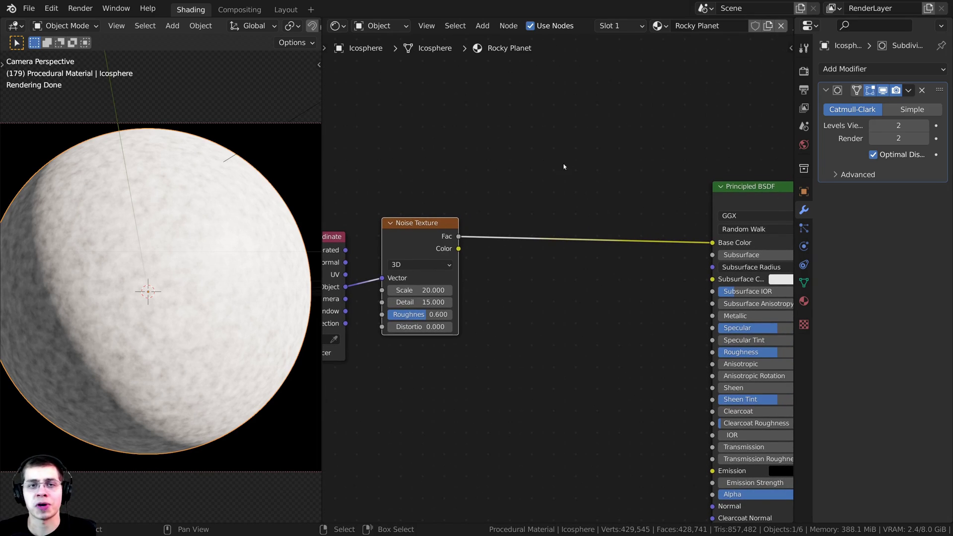
{"action": "key", "text": "shift+a"}
{"action": "left_click", "coordinate": [495, 119]}
{"action": "type", "text": "col"}
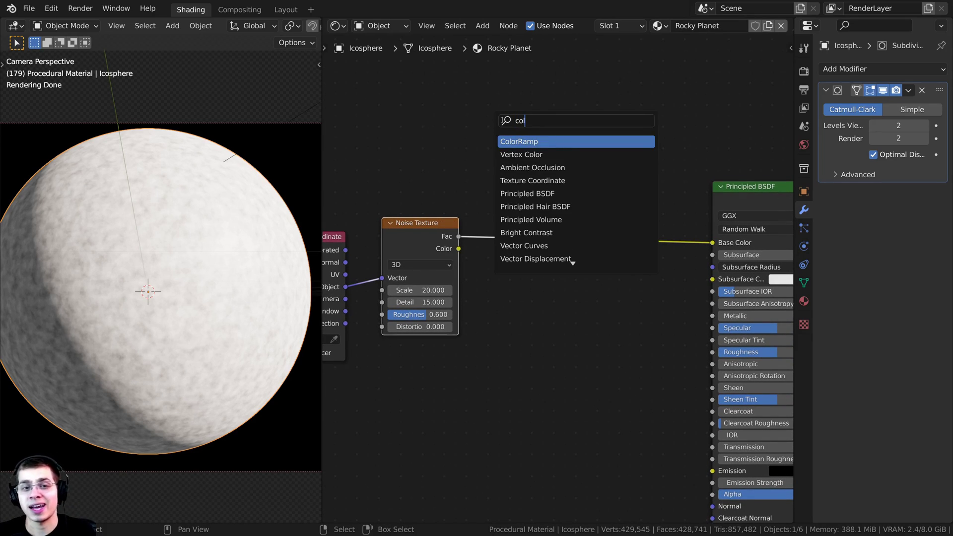
{"action": "key", "text": "Return"}
{"action": "left_click", "coordinate": [506, 233]}
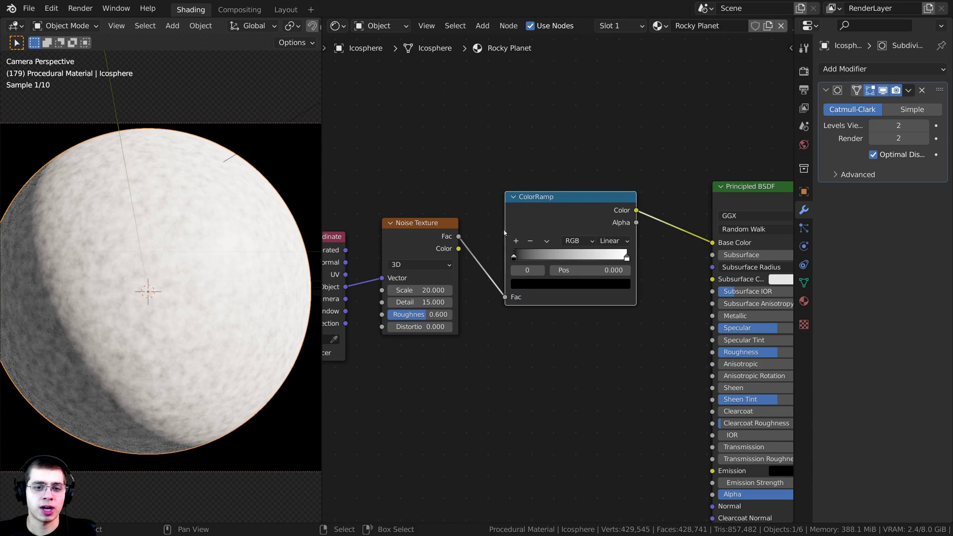
{"action": "left_click_drag", "start_coordinate": [544, 226], "coordinate": [555, 219]}
Move the ColorRamp's white stop to a position of about 0.41.
{"action": "scroll", "coordinate": [644, 201], "scroll_direction": "up", "scroll_amount": 7}
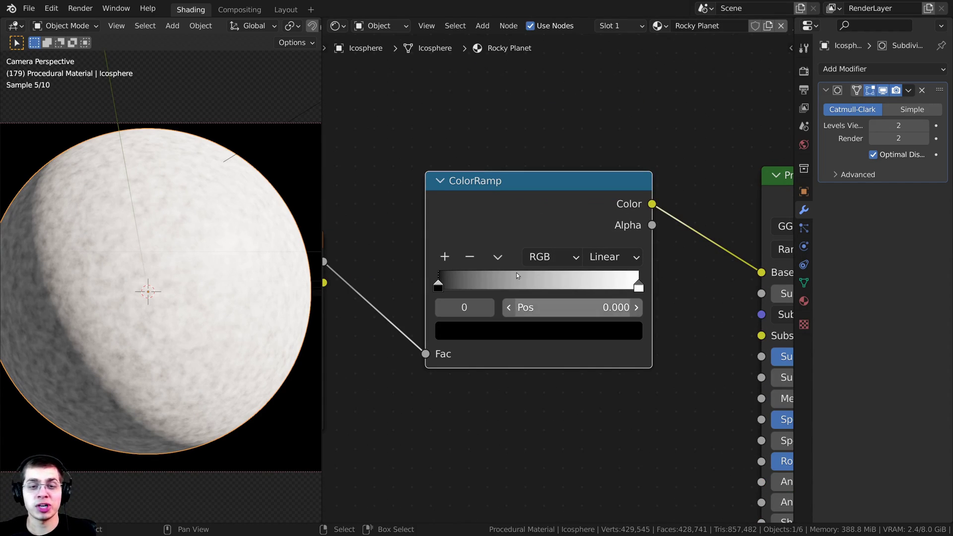
{"action": "left_click_drag", "start_coordinate": [510, 242], "coordinate": [505, 237]}
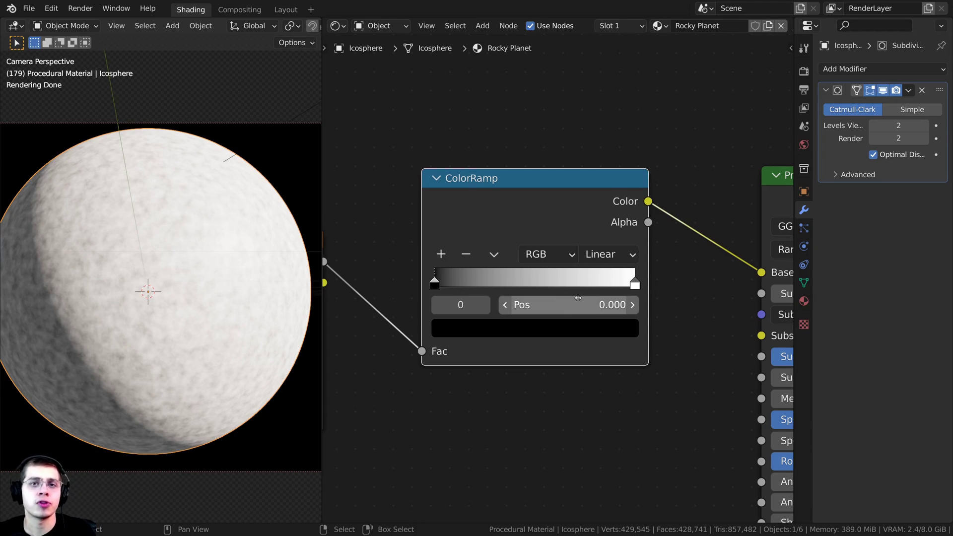
{"action": "scroll", "coordinate": [644, 287], "scroll_direction": "up", "scroll_amount": 1}
{"action": "left_click_drag", "start_coordinate": [644, 286], "coordinate": [511, 284]}
{"action": "middle_click_drag", "start_coordinate": [509, 282], "coordinate": [507, 326]}
Change the ColorRamp's white stop to a dark reddish brown with H 0.029, S 0.723 and V 0.144.
{"action": "left_click", "coordinate": [525, 375]}
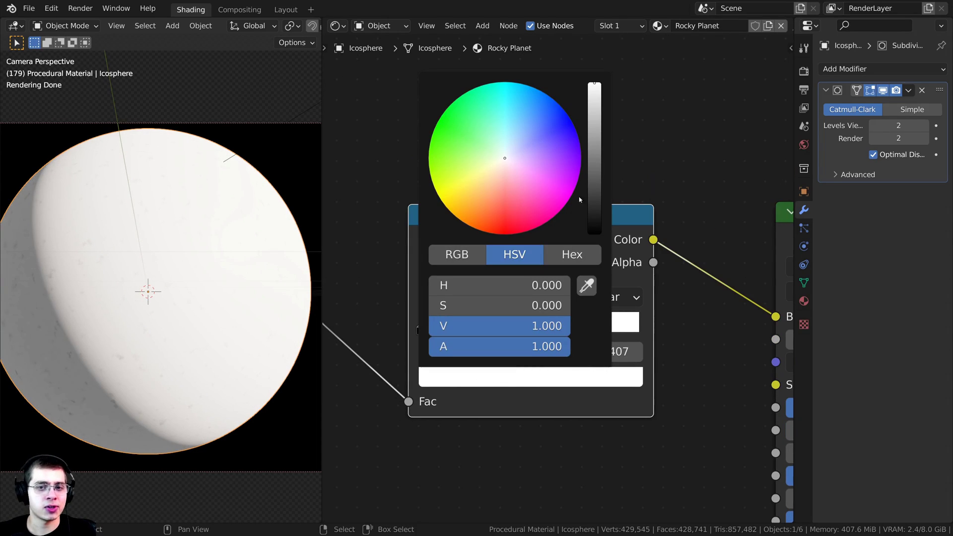
{"action": "left_click_drag", "start_coordinate": [594, 83], "coordinate": [595, 153]}
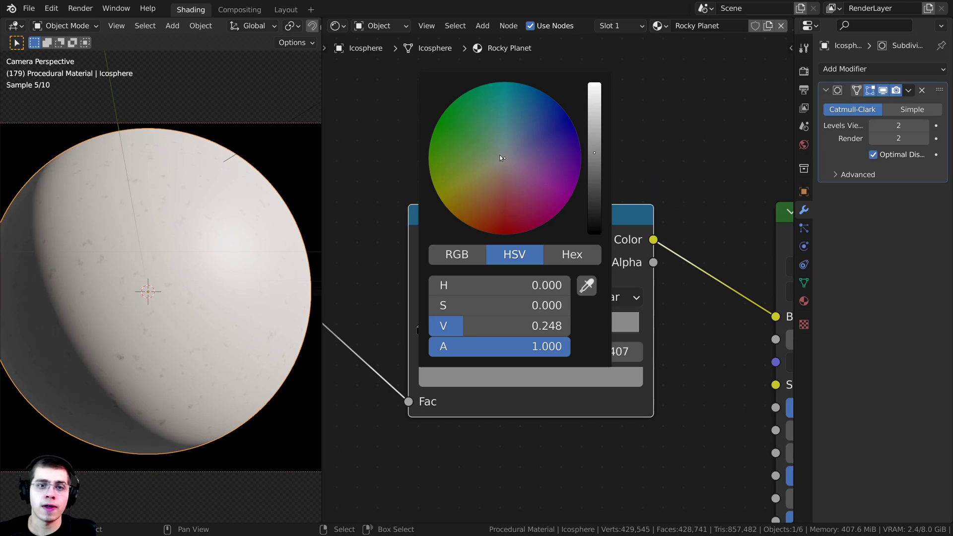
{"action": "left_click_drag", "start_coordinate": [501, 156], "coordinate": [497, 192]}
{"action": "scroll", "coordinate": [496, 192], "scroll_direction": "down", "scroll_amount": 3}
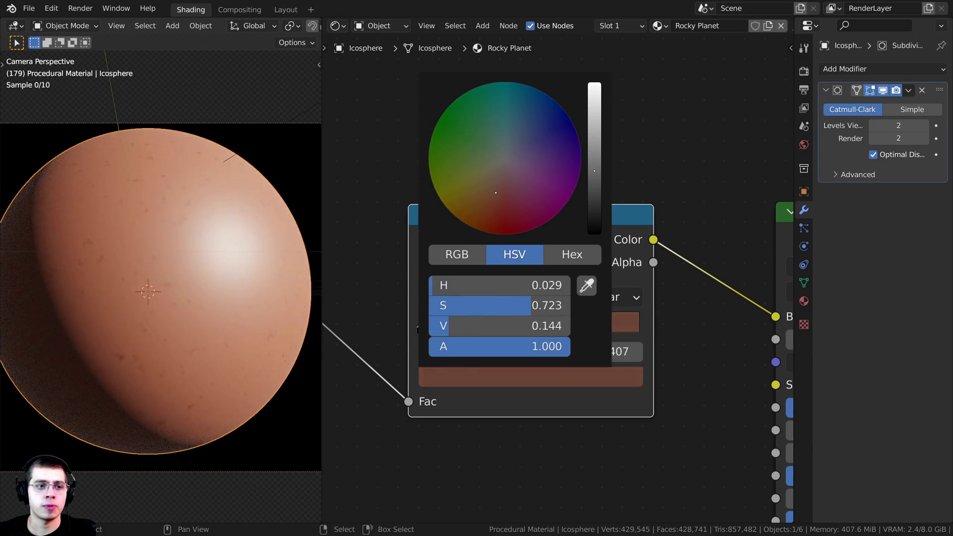
Set the color of the ColorRamp stop at position 0.407 to hex 642F26.
{"action": "left_click_drag", "start_coordinate": [594, 184], "coordinate": [594, 188]}
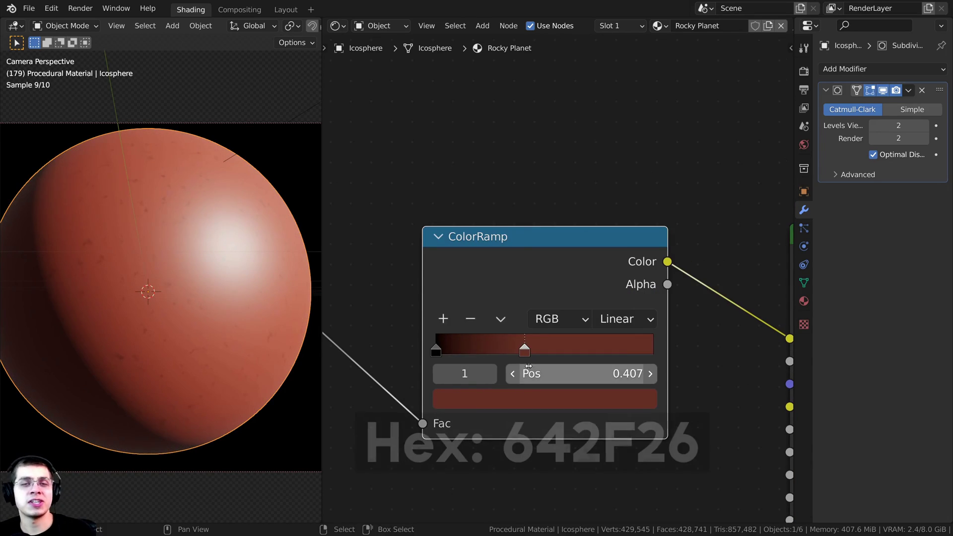
{"action": "middle_click_drag", "start_coordinate": [526, 380], "coordinate": [524, 340]}
{"action": "left_click_drag", "start_coordinate": [515, 260], "coordinate": [503, 250]}
{"action": "left_click", "coordinate": [509, 346]}
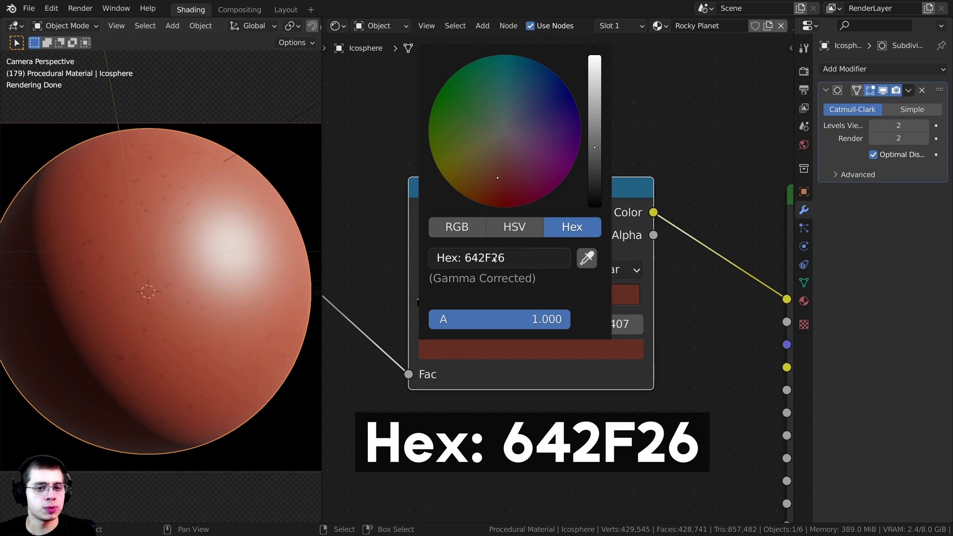
{"action": "left_click", "coordinate": [549, 254]}
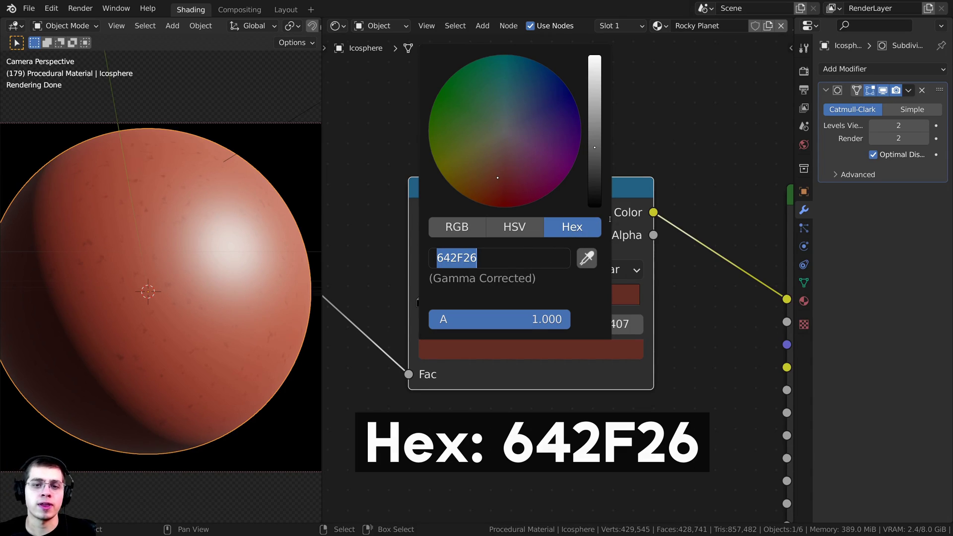
{"action": "key", "text": "Return"}
Add another ColorRamp stop at position 0.754 and darken its color to hex 180B09.
{"action": "scroll", "coordinate": [478, 223], "scroll_direction": "down", "scroll_amount": 1}
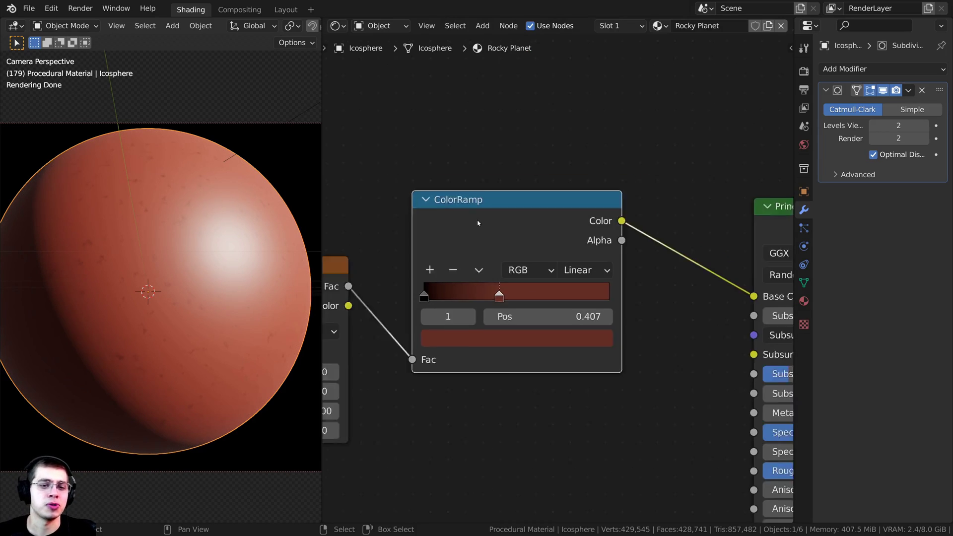
{"action": "scroll", "coordinate": [644, 243], "scroll_direction": "up", "scroll_amount": 1}
{"action": "left_click_drag", "start_coordinate": [643, 223], "coordinate": [636, 219]}
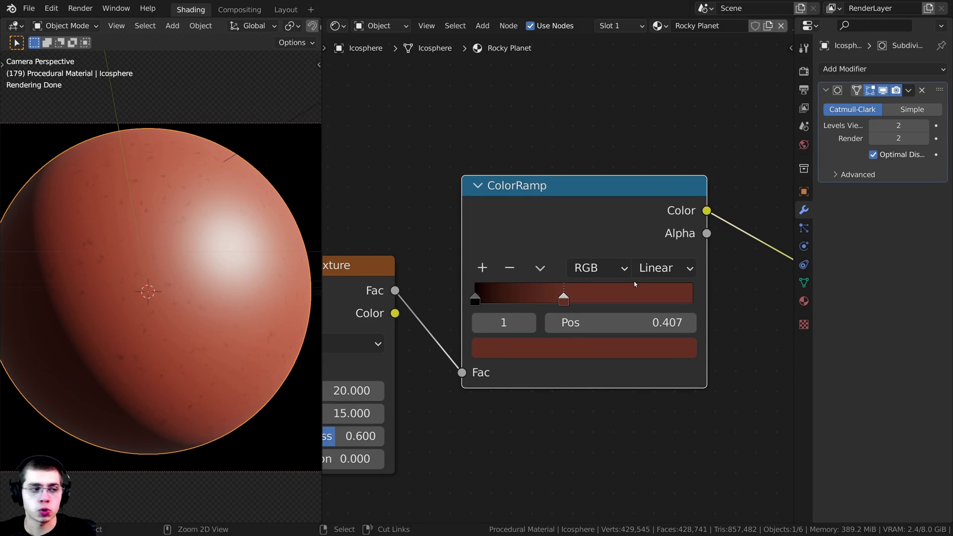
{"action": "left_click_drag", "start_coordinate": [640, 296], "coordinate": [639, 296], "text": "ctrl"}
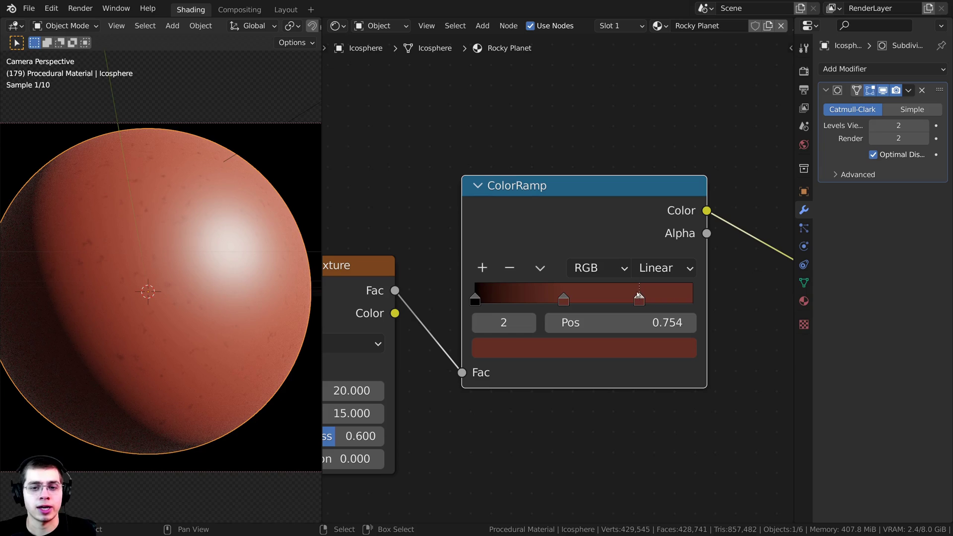
{"action": "left_click", "coordinate": [537, 350]}
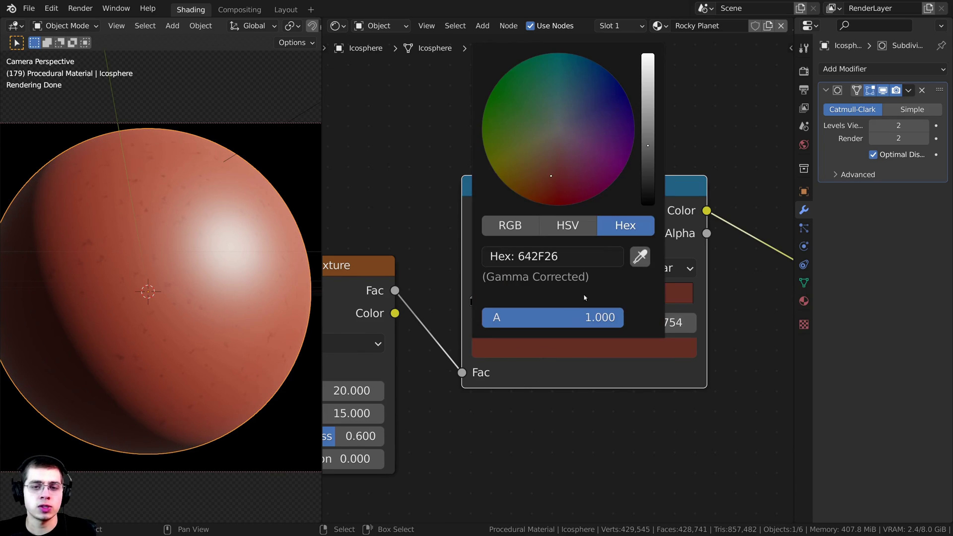
{"action": "left_click_drag", "start_coordinate": [648, 144], "coordinate": [648, 192]}
{"action": "scroll", "coordinate": [527, 313], "scroll_direction": "down", "scroll_amount": 2}
{"action": "left_click", "coordinate": [556, 196]}
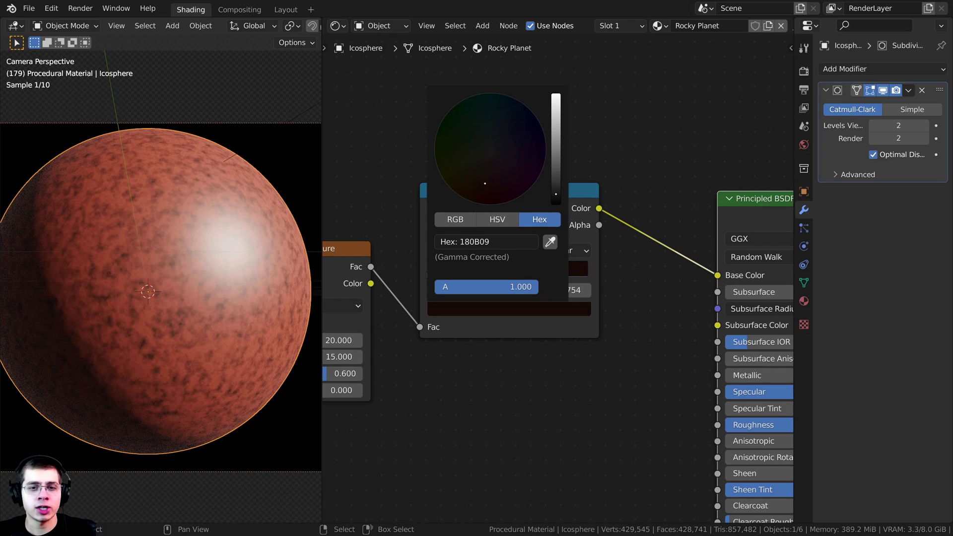
Add a Frame node to the node tree near the Noise Texture and ColorRamp.
{"action": "scroll", "coordinate": [571, 328], "scroll_direction": "down", "scroll_amount": 4}
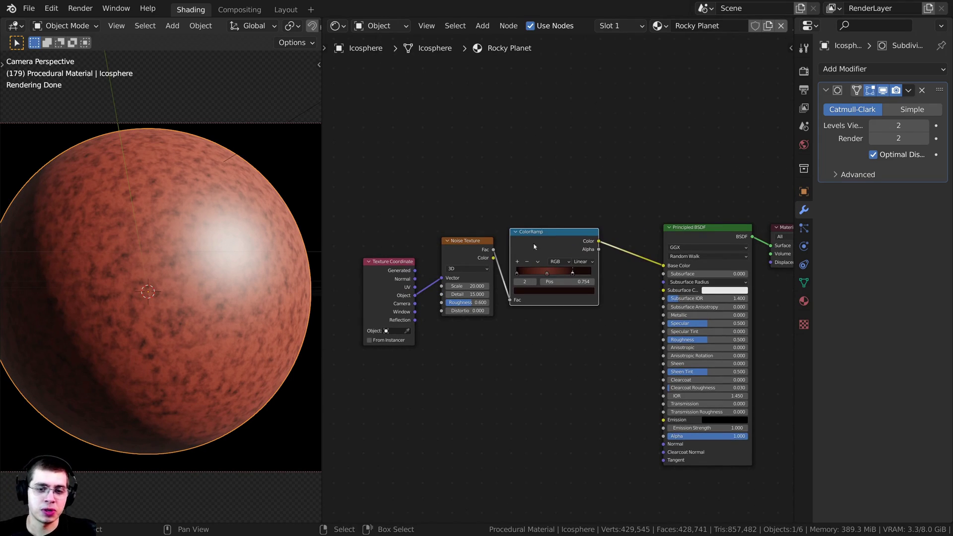
{"action": "scroll", "coordinate": [538, 213], "scroll_direction": "down", "scroll_amount": 2}
{"action": "scroll", "coordinate": [522, 332], "scroll_direction": "up", "scroll_amount": 3}
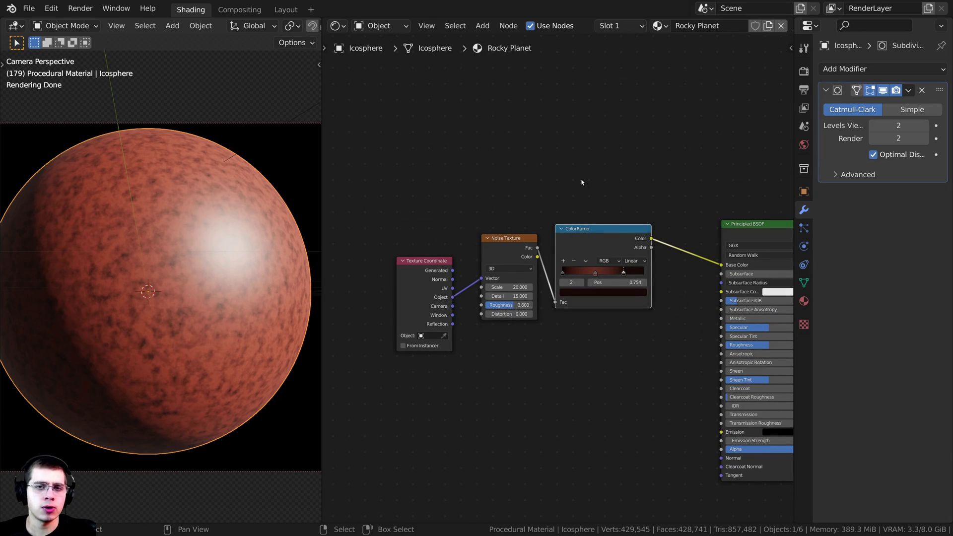
{"action": "key", "text": "shift+a"}
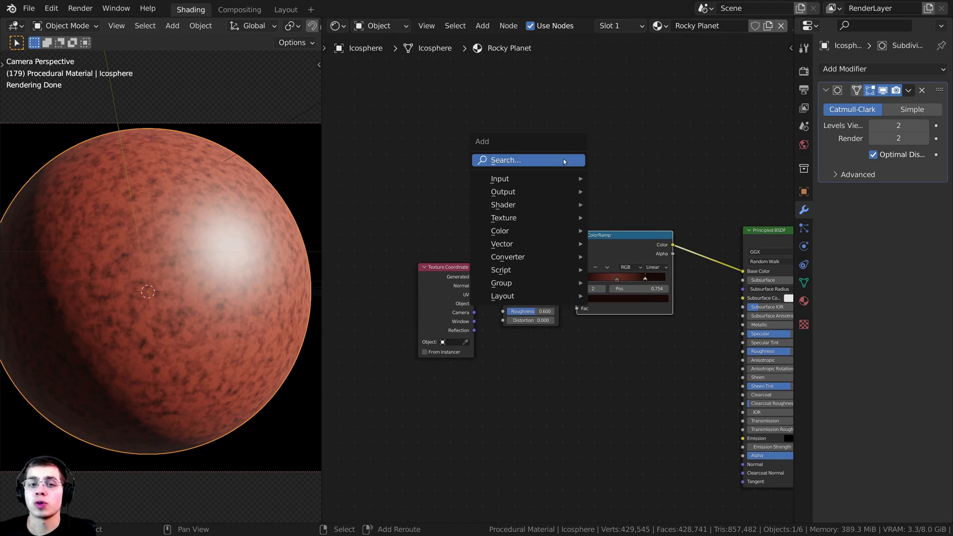
{"action": "left_click", "coordinate": [563, 159]}
{"action": "type", "text": "fram"}
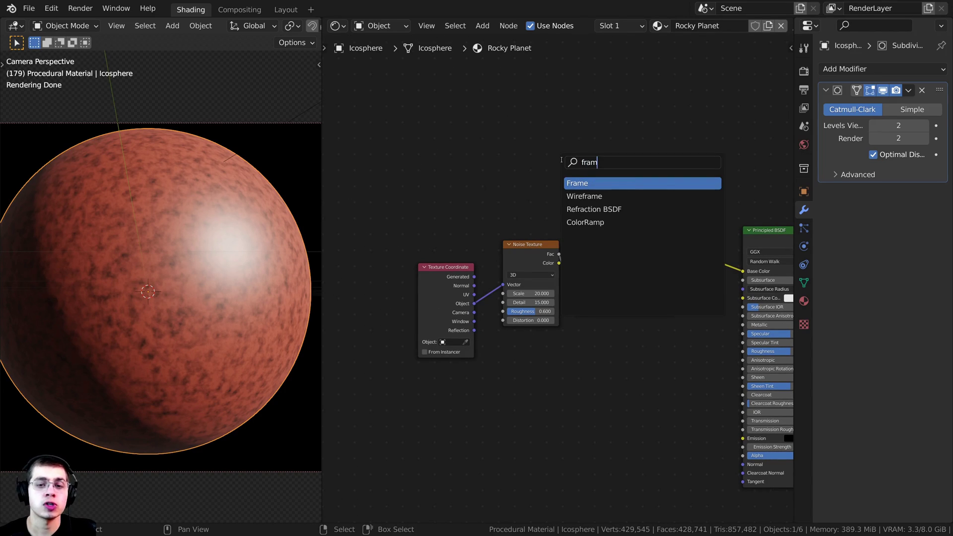
{"action": "left_click", "coordinate": [601, 185]}
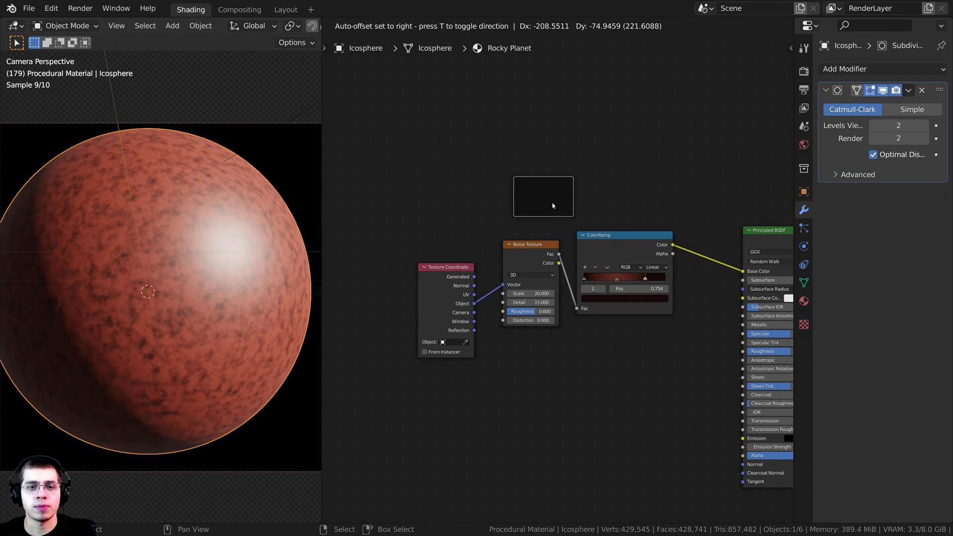
{"action": "left_click", "coordinate": [536, 254]}
Place the Noise Texture and ColorRamp inside the frame and move the Texture Coordinate node farther away from them.
{"action": "left_click_drag", "start_coordinate": [531, 258], "coordinate": [533, 231]}
{"action": "left_click_drag", "start_coordinate": [599, 234], "coordinate": [613, 219]}
{"action": "mouse_move", "coordinate": [570, 211]}
{"action": "left_mouse_down"}
{"action": "mouse_move", "coordinate": [559, 167]}
{"action": "mouse_move", "coordinate": [562, 198]}
{"action": "left_mouse_up"}
{"action": "left_click_drag", "start_coordinate": [458, 292], "coordinate": [382, 315]}
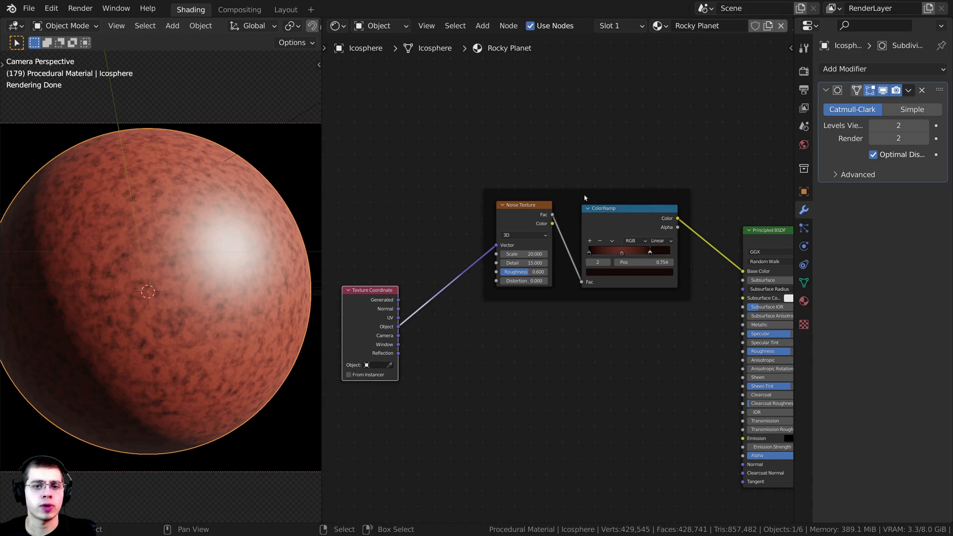
{"action": "left_click_drag", "start_coordinate": [585, 198], "coordinate": [559, 228]}
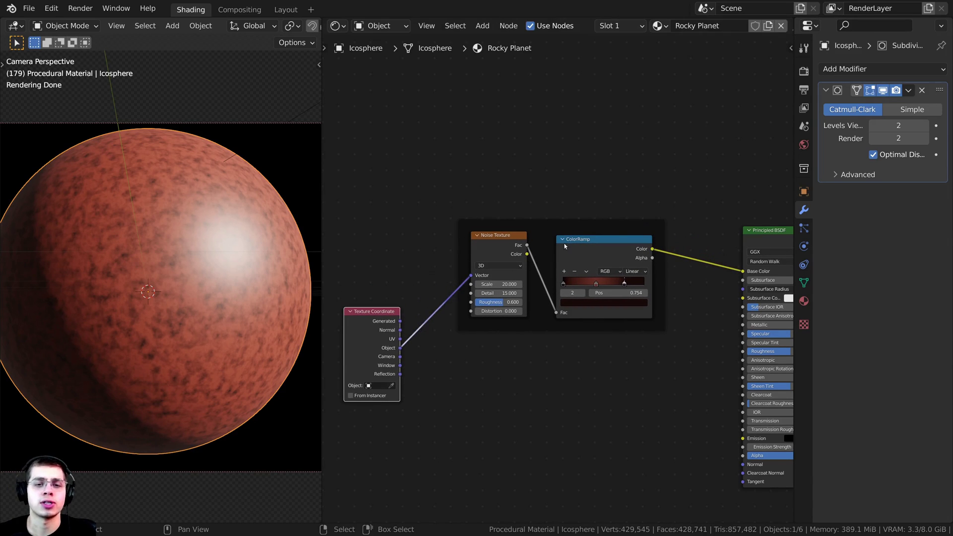
Label the frame around the Noise Texture and ColorRamp "Main Surface".
{"action": "left_click", "coordinate": [534, 226]}
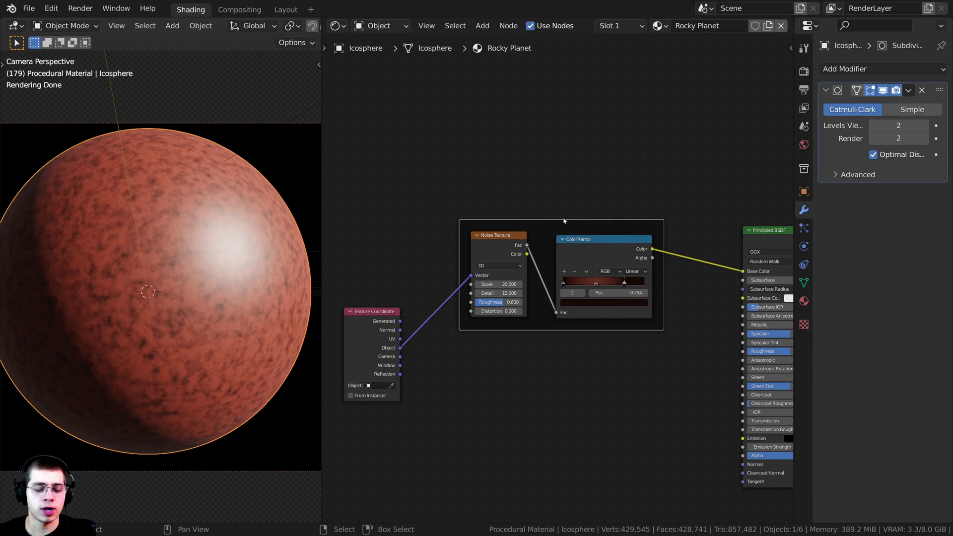
{"action": "key", "text": "n"}
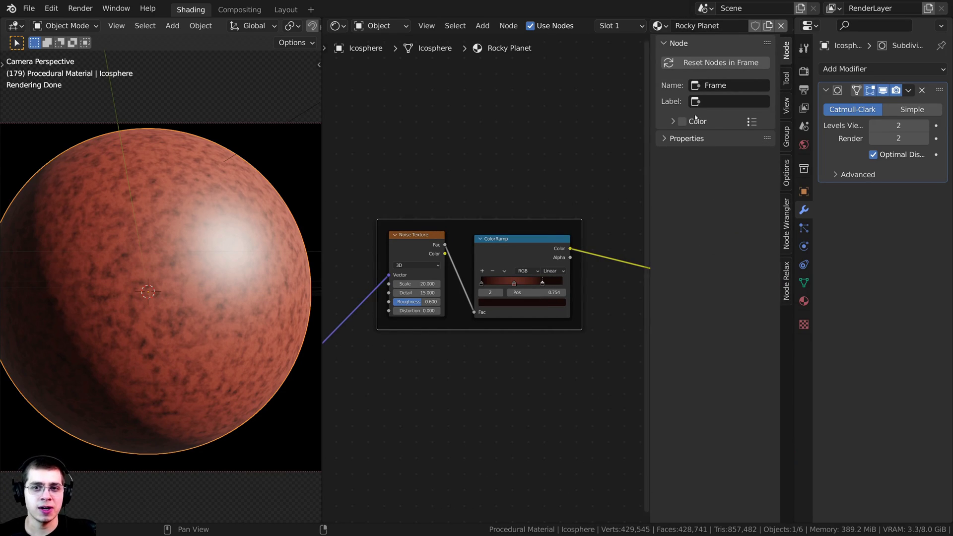
{"action": "left_click", "coordinate": [721, 101]}
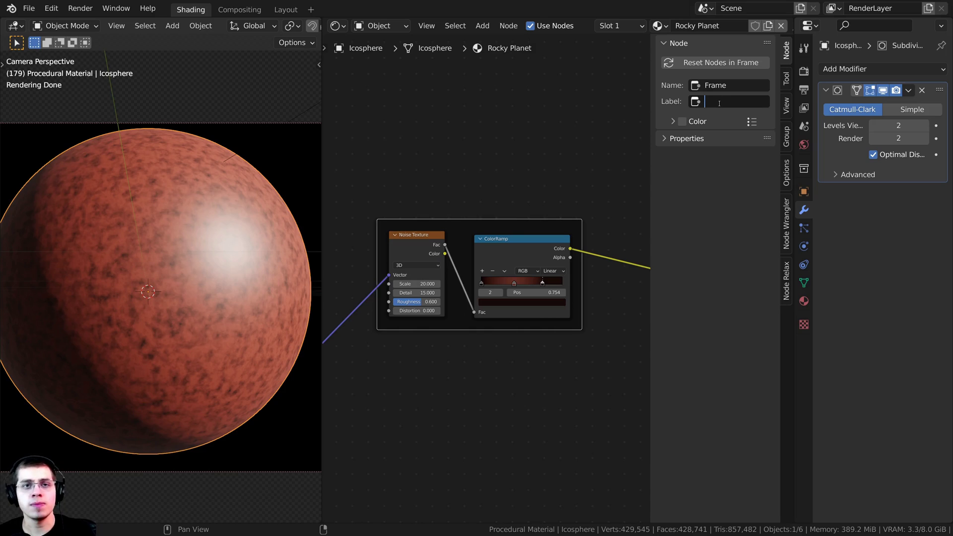
{"action": "type", "text": "Main"}
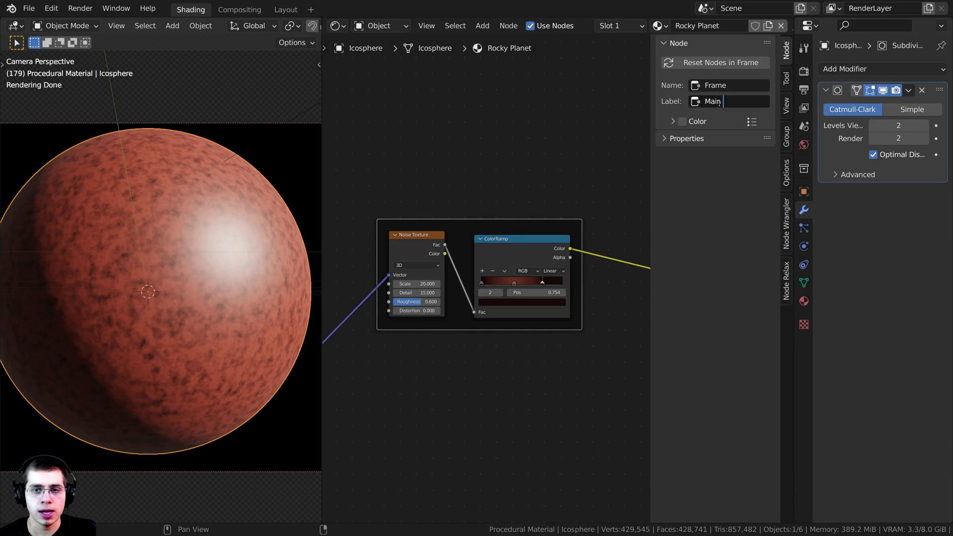
{"action": "type", "text": " Surface"}
{"action": "key", "text": "Return"}
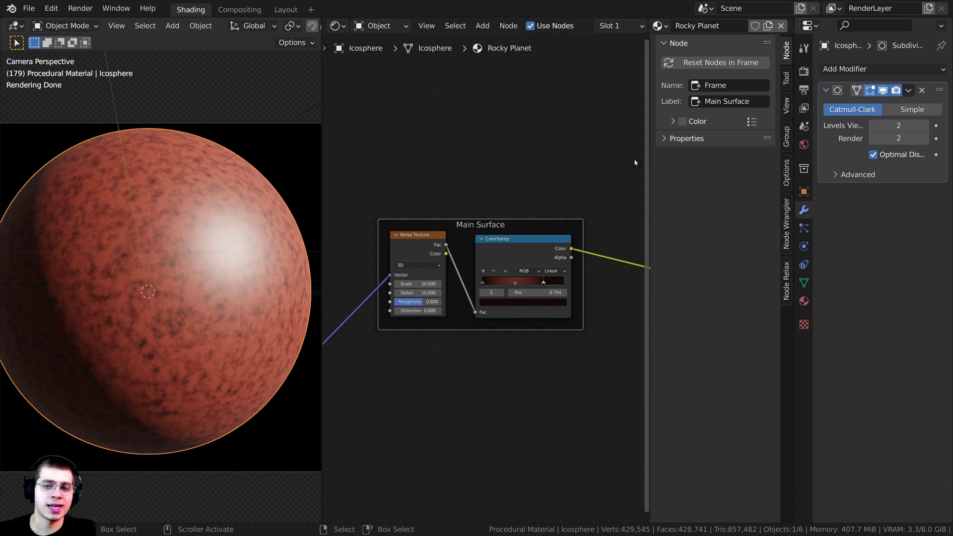
{"action": "key", "text": "n"}
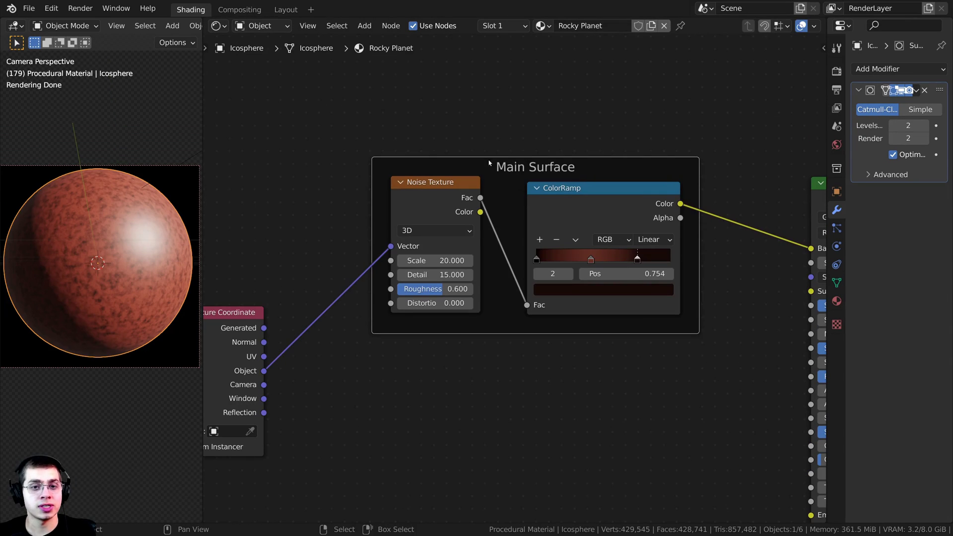
Reposition the Main Surface frame and the Texture Coordinate node to tidy the node layout.
{"action": "left_click_drag", "start_coordinate": [505, 163], "coordinate": [475, 163]}
{"action": "scroll", "coordinate": [419, 218], "scroll_direction": "down", "scroll_amount": 5}
{"action": "middle_click_drag", "start_coordinate": [388, 252], "coordinate": [466, 233]}
{"action": "left_click", "coordinate": [447, 248]}
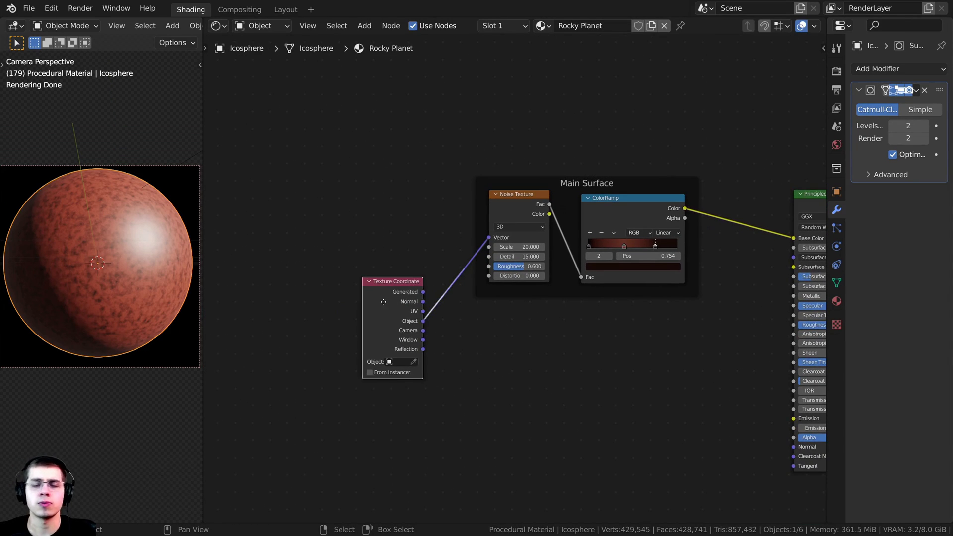
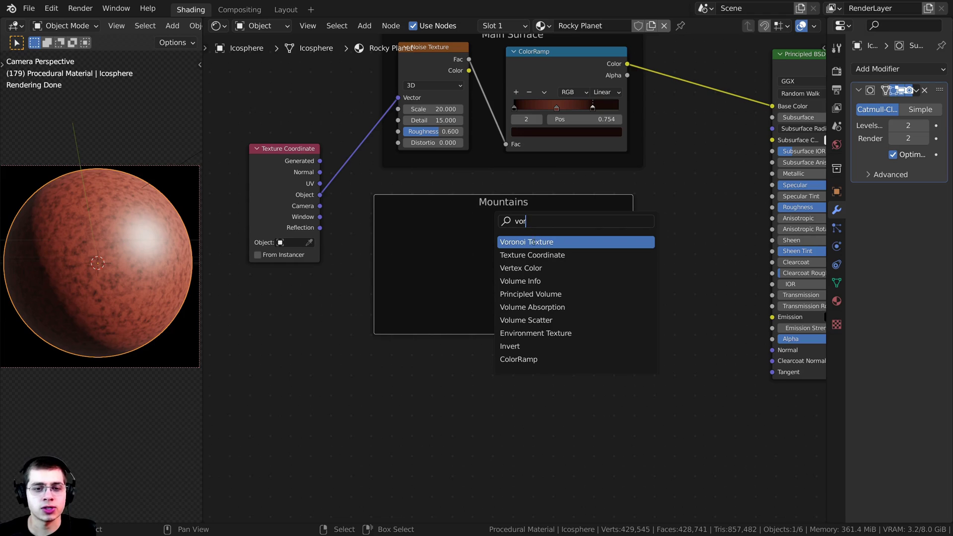
Add a Voronoi Texture inside the Mountains frame and connect the Texture Coordinate's Object output to its Vector input.
{"action": "left_click", "coordinate": [504, 225]}
{"action": "left_click_drag", "start_coordinate": [503, 223], "coordinate": [512, 213]}
{"action": "left_click", "coordinate": [508, 233]}
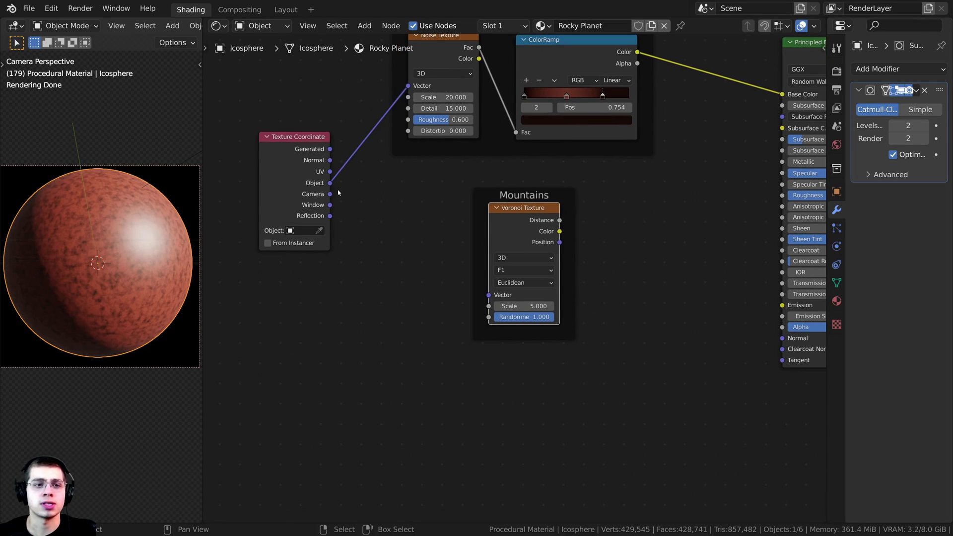
{"action": "left_click_drag", "start_coordinate": [331, 182], "coordinate": [387, 150]}
{"action": "left_click_drag", "start_coordinate": [408, 211], "coordinate": [489, 295]}
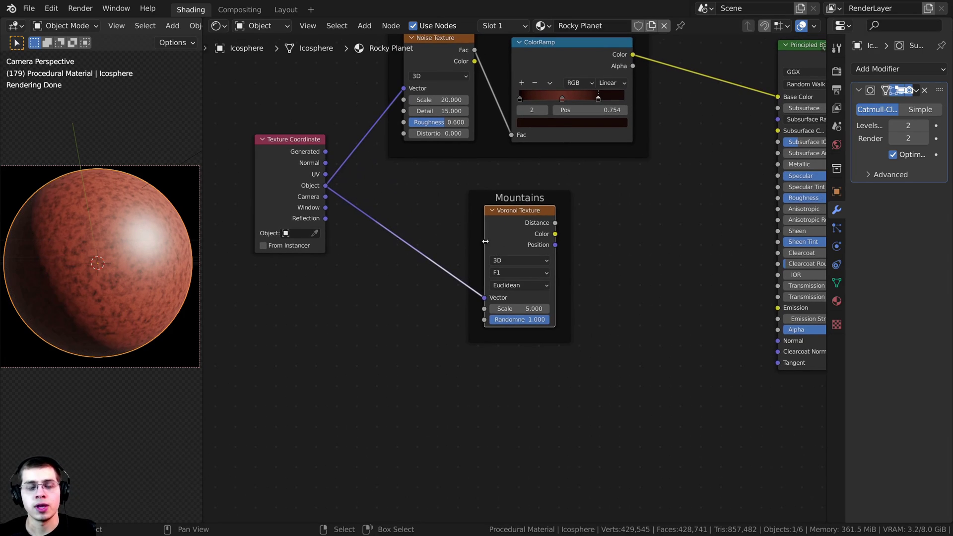
Preview the Voronoi Texture's Distance output on the enlarged sphere view and set its distance metric to Minkowski.
{"action": "scroll", "coordinate": [120, 243], "scroll_direction": "up", "scroll_amount": 2}
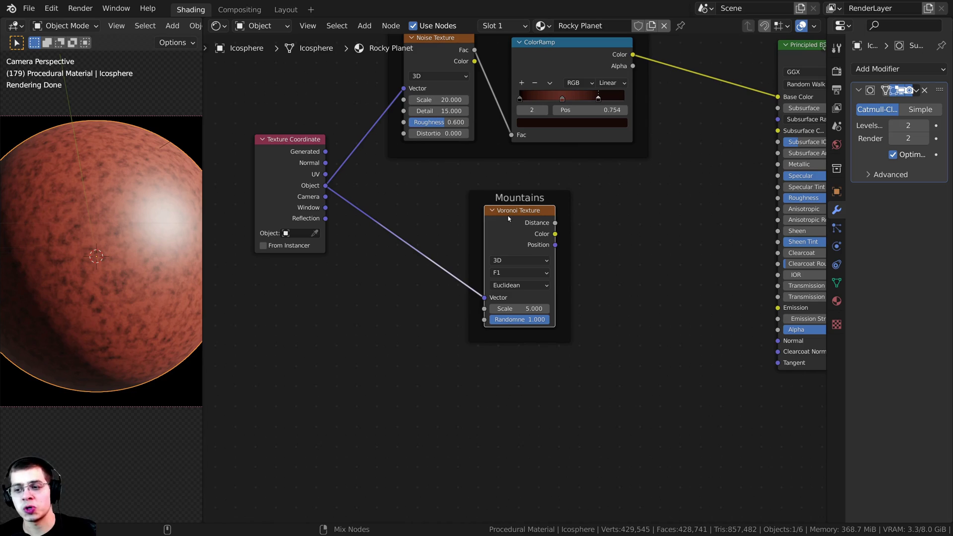
{"action": "left_click", "coordinate": [508, 215], "text": "ctrl+shift"}
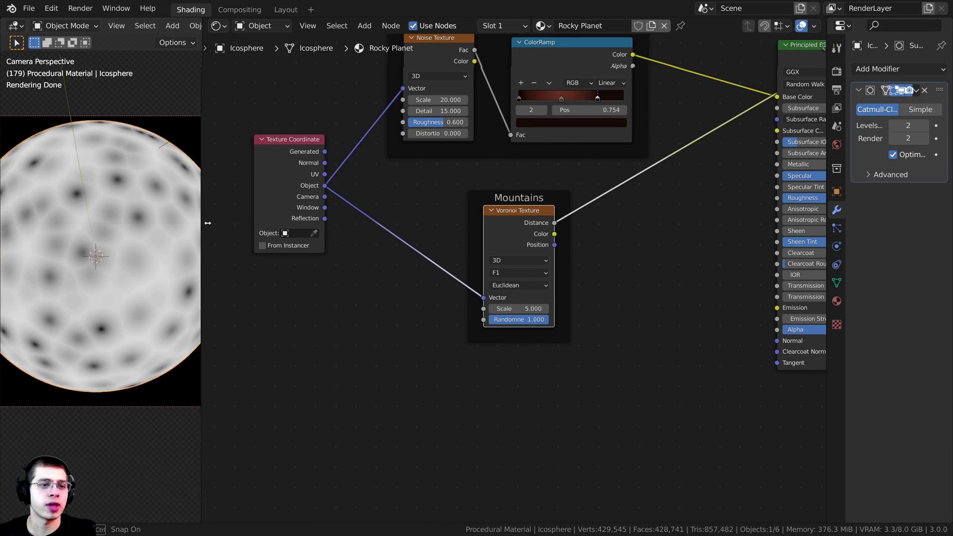
{"action": "left_click_drag", "start_coordinate": [207, 227], "coordinate": [236, 227]}
{"action": "scroll", "coordinate": [514, 209], "scroll_direction": "up", "scroll_amount": 2}
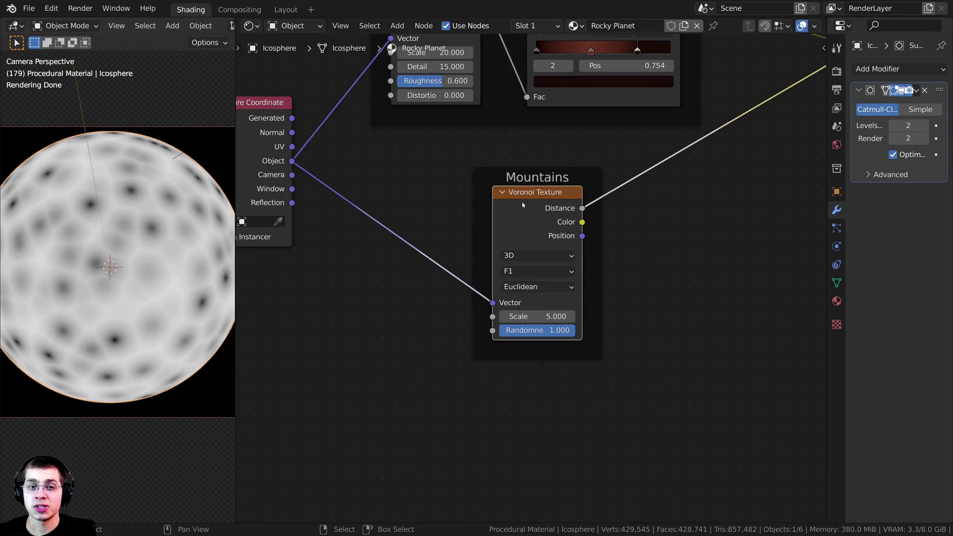
{"action": "left_click", "coordinate": [525, 285]}
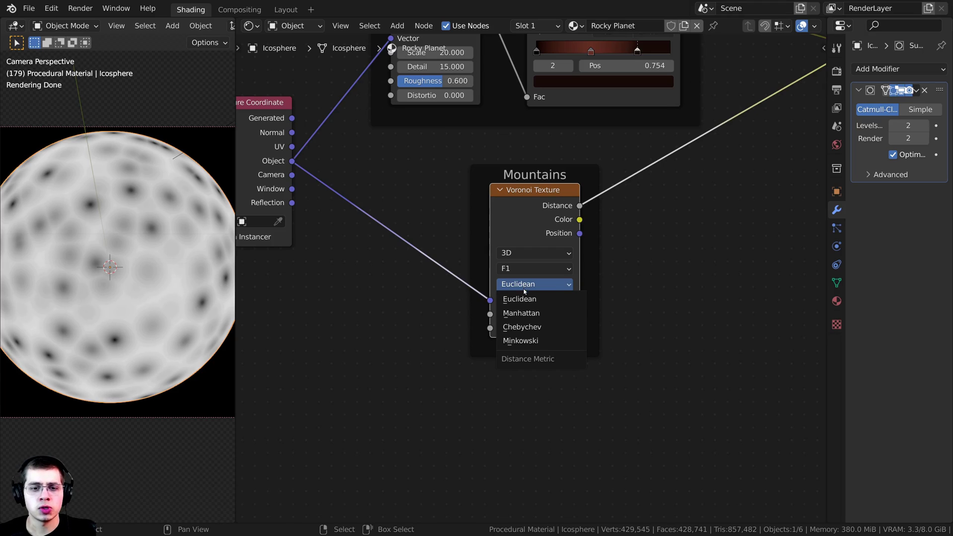
{"action": "left_click", "coordinate": [520, 342]}
Insert a Noise Texture on the link between the Texture Coordinate and the Voronoi Texture.
{"action": "middle_click_drag", "start_coordinate": [313, 196], "coordinate": [367, 205]}
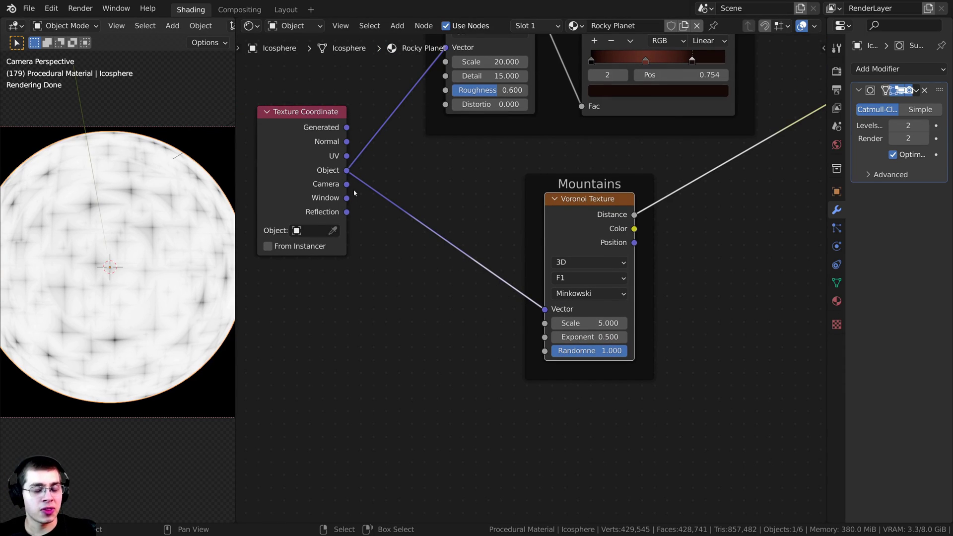
{"action": "middle_click_drag", "start_coordinate": [498, 238], "coordinate": [521, 251]}
{"action": "left_click", "coordinate": [510, 253]}
{"action": "key", "text": "shift+a"}
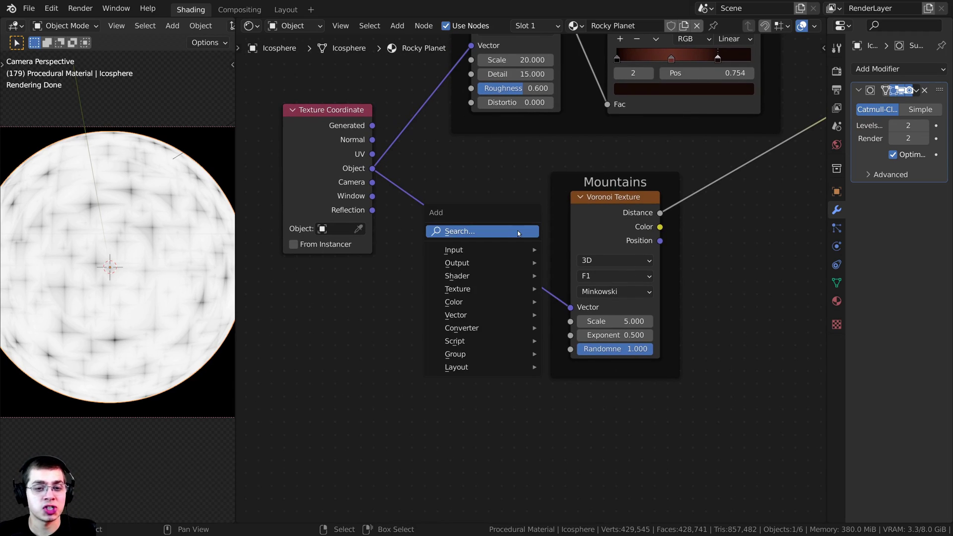
{"action": "left_click", "coordinate": [517, 231]}
{"action": "type", "text": "noi"}
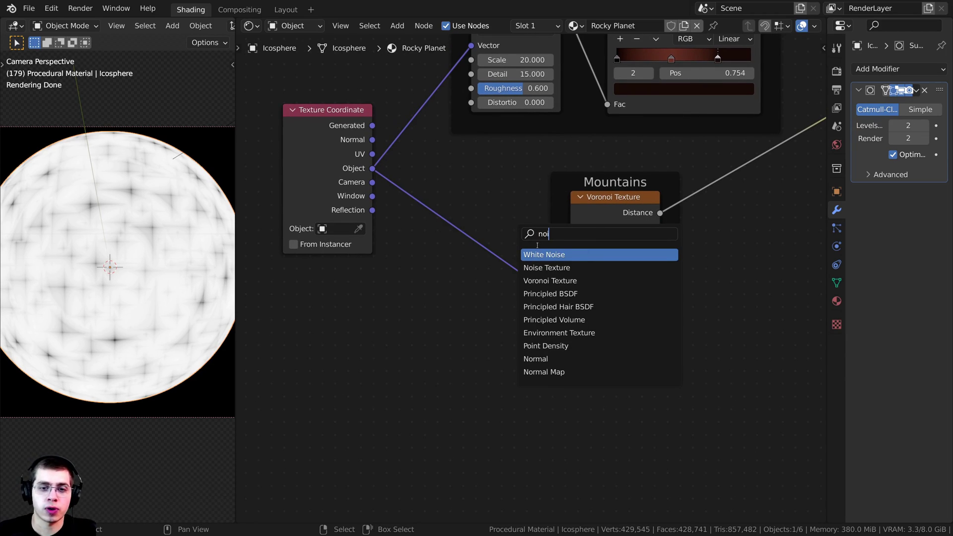
{"action": "left_click", "coordinate": [555, 268]}
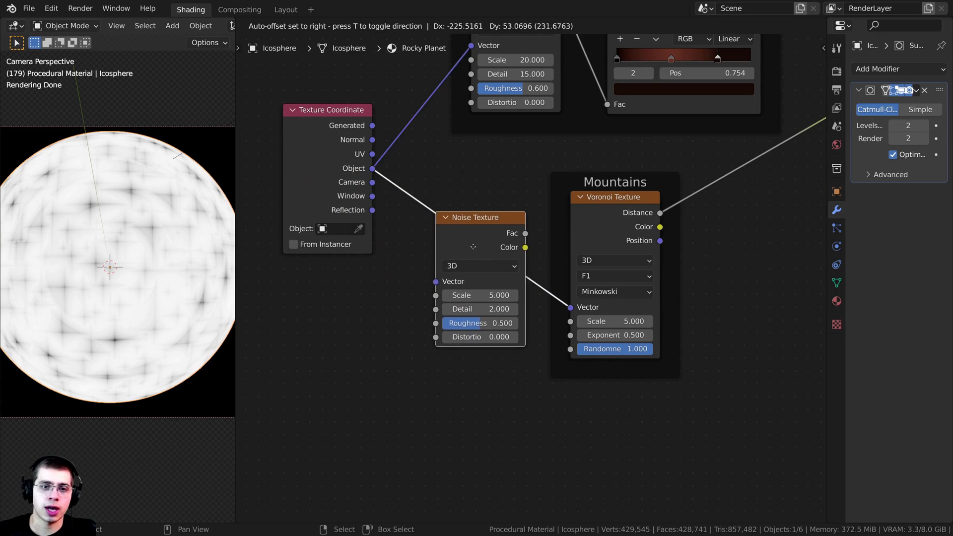
{"action": "left_click", "coordinate": [466, 231]}
Place the Noise Texture inside the Mountains frame with its Color output feeding the Voronoi Texture's Vector input.
{"action": "left_click_drag", "start_coordinate": [462, 225], "coordinate": [519, 217]}
{"action": "scroll", "coordinate": [507, 278], "scroll_direction": "up", "scroll_amount": 1}
{"action": "middle_click_drag", "start_coordinate": [508, 291], "coordinate": [528, 235]}
{"action": "scroll", "coordinate": [507, 277], "scroll_direction": "up", "scroll_amount": 2}
{"action": "left_click_drag", "start_coordinate": [512, 168], "coordinate": [505, 169]}
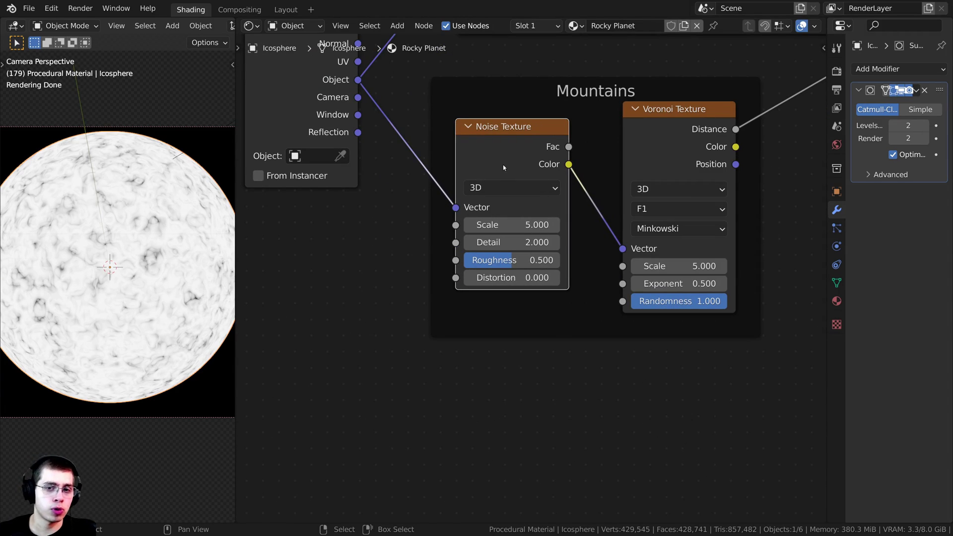
{"action": "left_click_drag", "start_coordinate": [577, 163], "coordinate": [612, 161]}
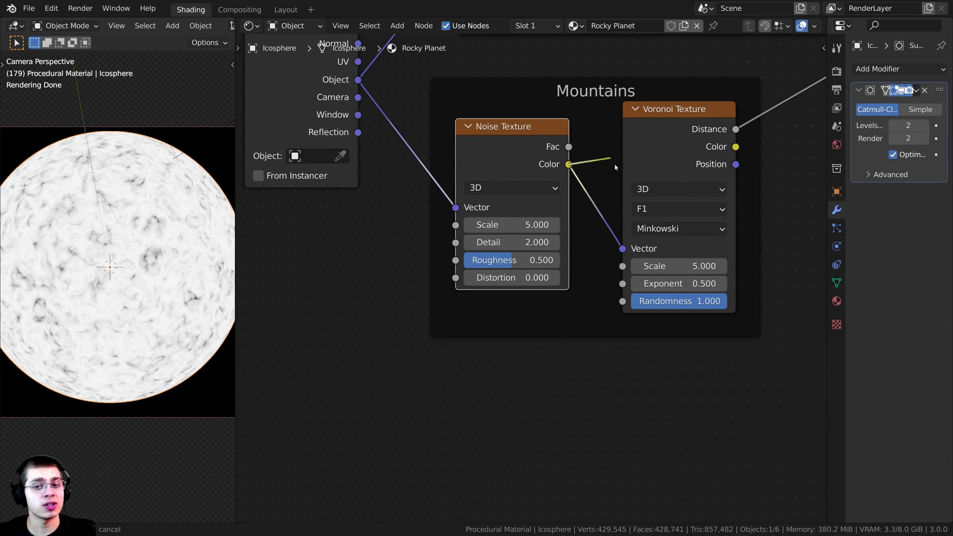
{"action": "left_click_drag", "start_coordinate": [626, 251], "coordinate": [624, 249]}
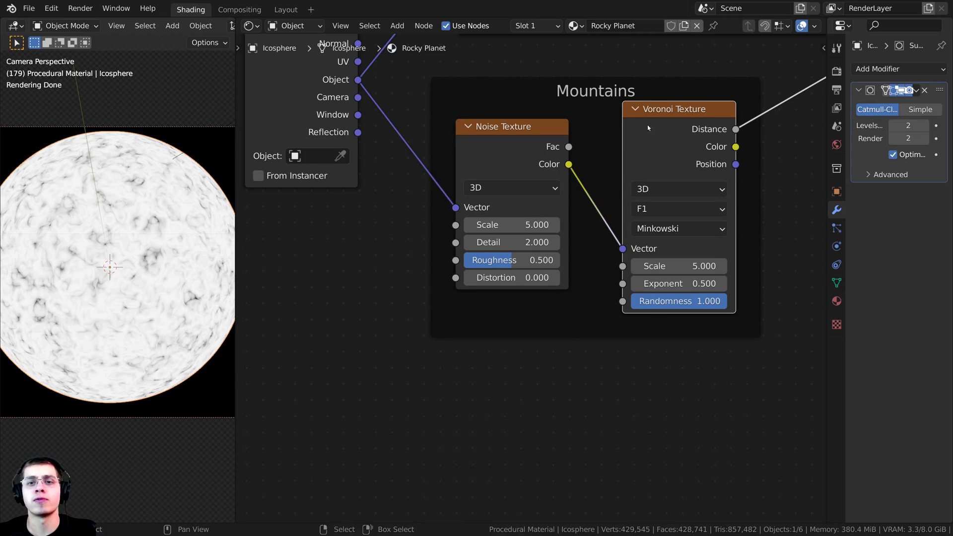
Set the Mountains Noise Texture's scale to 2 and detail to 15, and inspect the pattern on the sphere.
{"action": "left_click", "coordinate": [492, 239]}
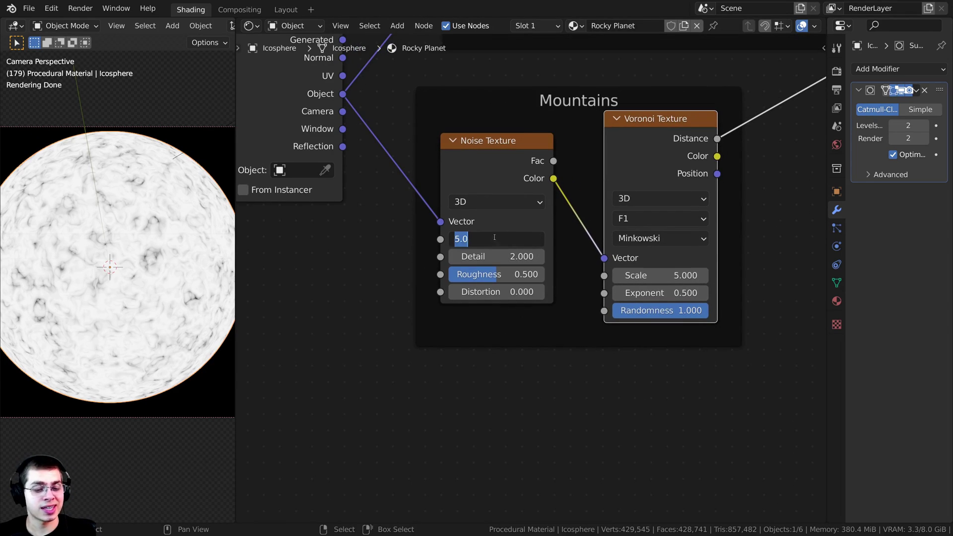
{"action": "key", "text": "Return"}
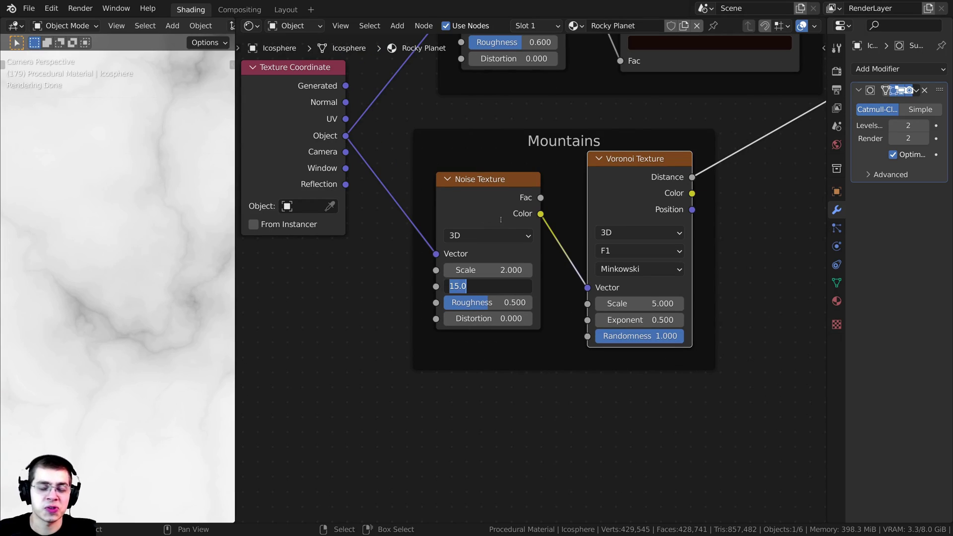
{"action": "key", "text": "Return"}
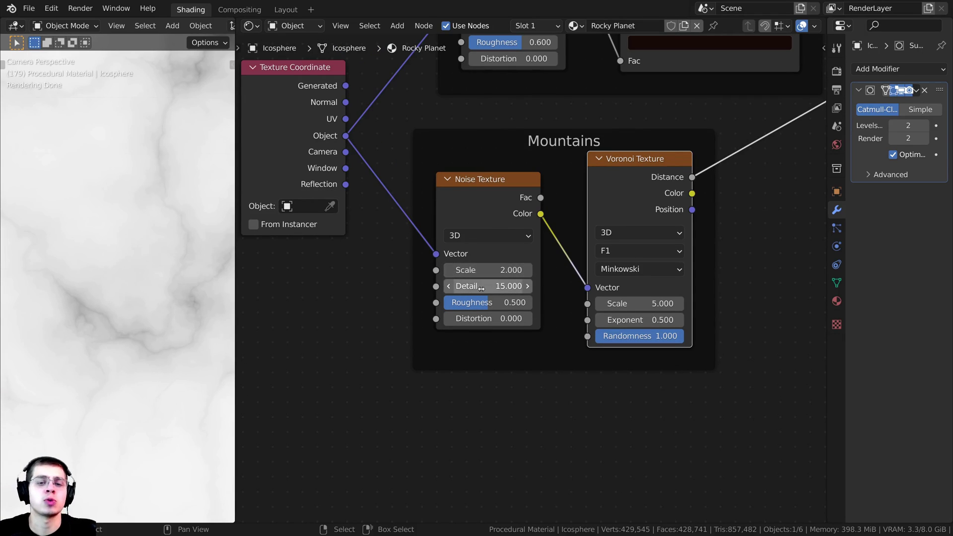
{"action": "middle_click_drag", "start_coordinate": [489, 298], "coordinate": [484, 297]}
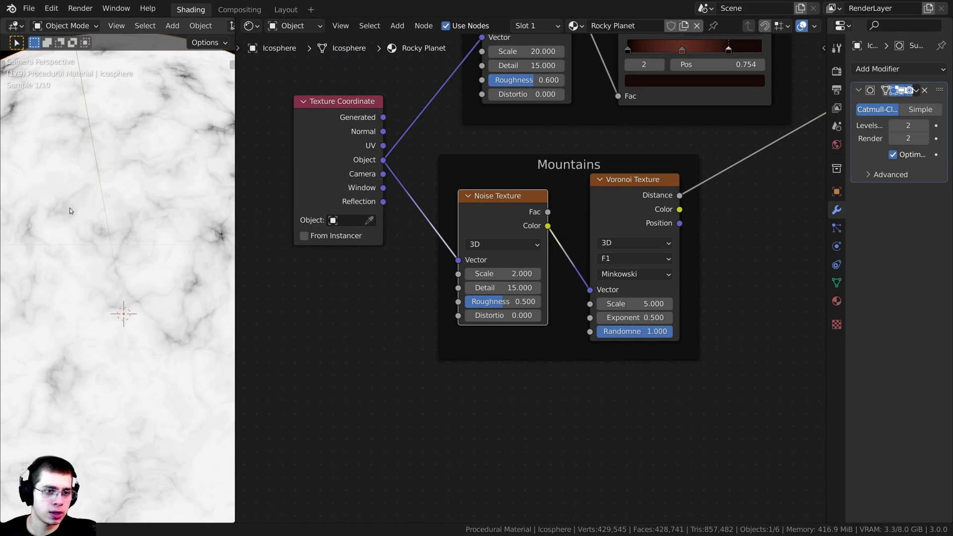
{"action": "scroll", "coordinate": [158, 278], "scroll_direction": "up", "scroll_amount": 2}
{"action": "scroll", "coordinate": [149, 275], "scroll_direction": "up", "scroll_amount": 2}
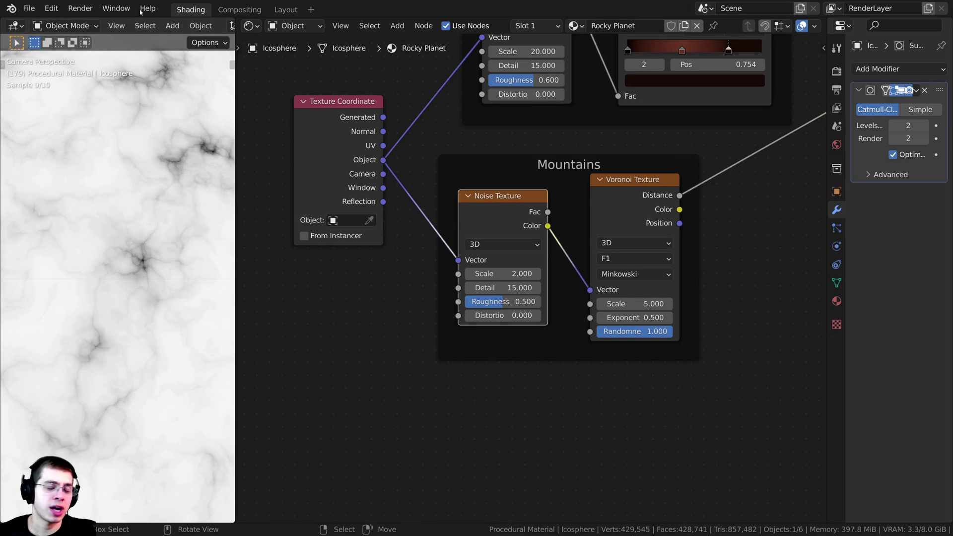
{"action": "scroll", "coordinate": [104, 252], "scroll_direction": "down", "scroll_amount": 3}
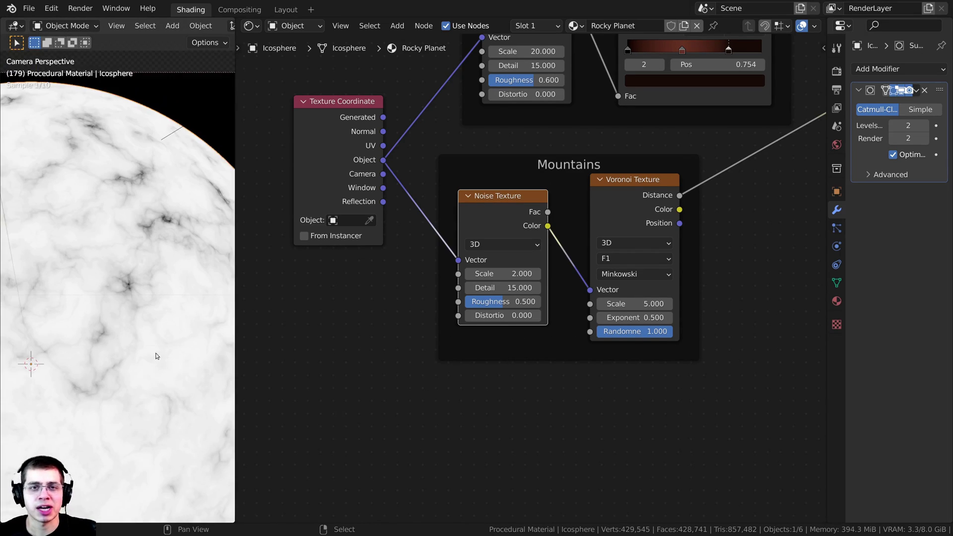
{"action": "scroll", "coordinate": [158, 333], "scroll_direction": "down", "scroll_amount": 3}
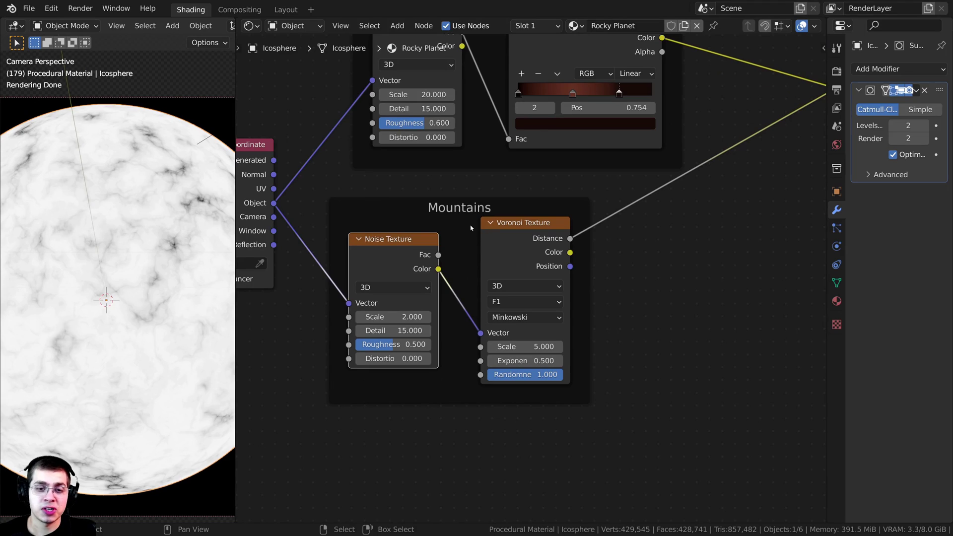
Insert a Math node after the Voronoi Texture's Distance output, inside the Mountains frame.
{"action": "key", "text": "shift+a"}
{"action": "left_click", "coordinate": [470, 225]}
{"action": "type", "text": "math"}
{"action": "key", "text": "Return"}
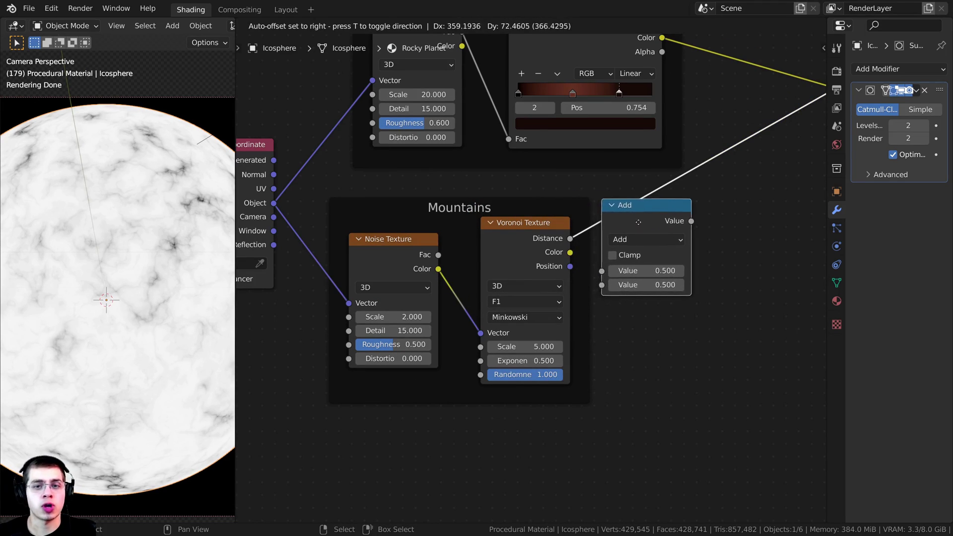
{"action": "left_click", "coordinate": [650, 207]}
{"action": "left_click_drag", "start_coordinate": [650, 207], "coordinate": [627, 239]}
{"action": "scroll", "coordinate": [585, 259], "scroll_direction": "up", "scroll_amount": 2}
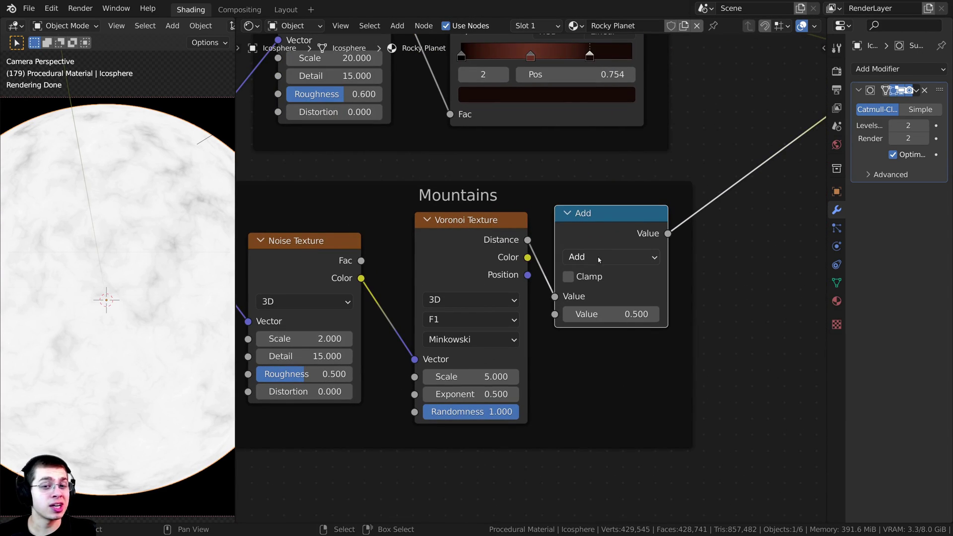
Set the Math node's operation to Hyperbolic Tangent.
{"action": "scroll", "coordinate": [600, 255], "scroll_direction": "down", "scroll_amount": 2}
{"action": "left_click", "coordinate": [503, 237]}
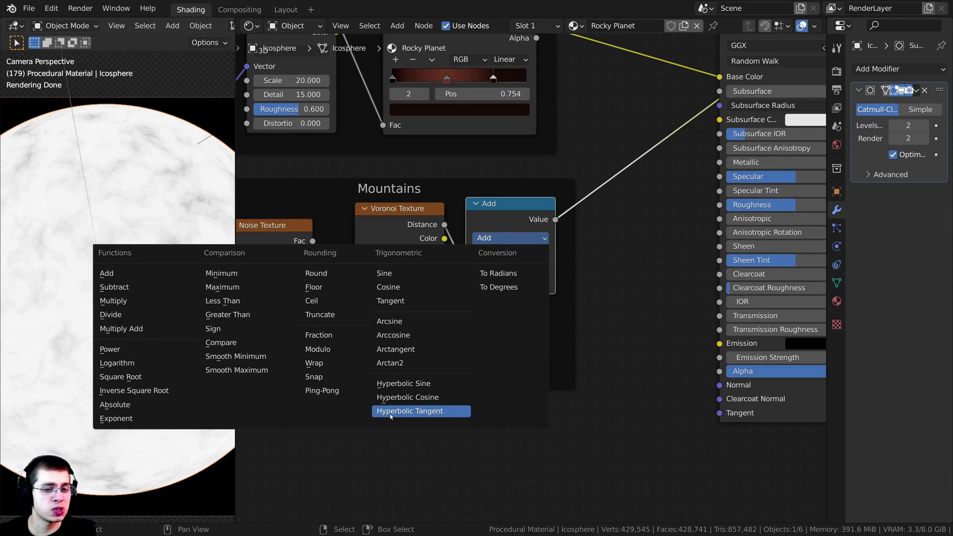
{"action": "left_click", "coordinate": [406, 411]}
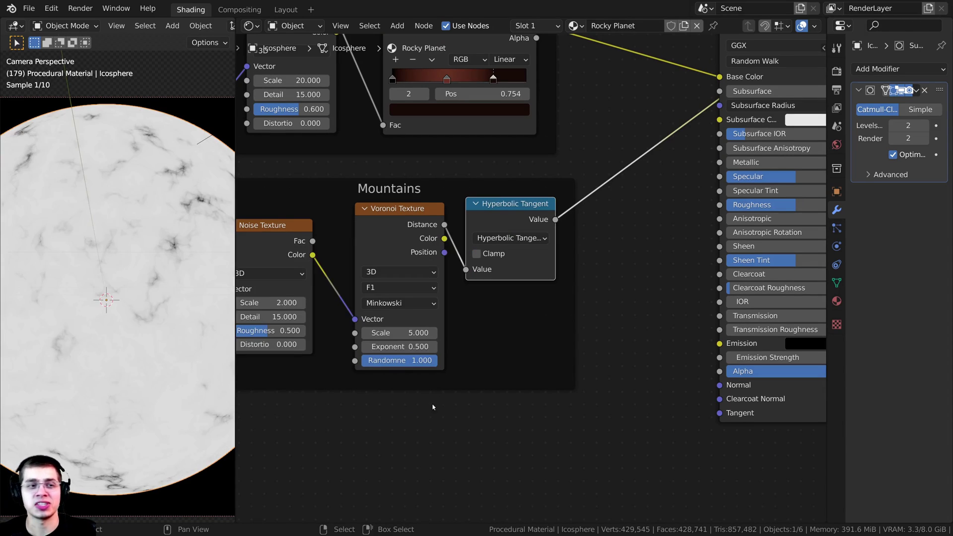
Set the Voronoi Texture's scale to 1 and check the pattern on the sphere.
{"action": "scroll", "coordinate": [356, 306], "scroll_direction": "up", "scroll_amount": 2}
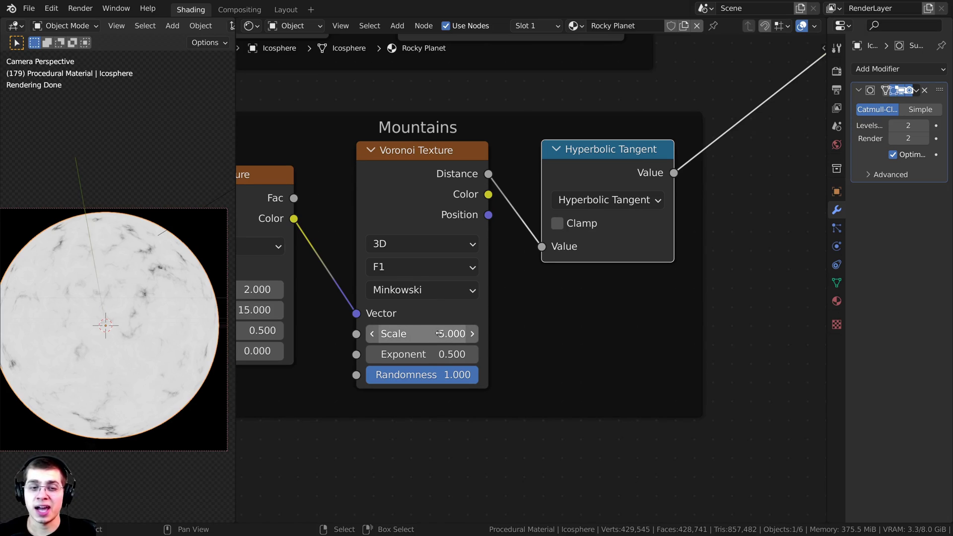
{"action": "left_click", "coordinate": [461, 331]}
{"action": "key", "text": "Return"}
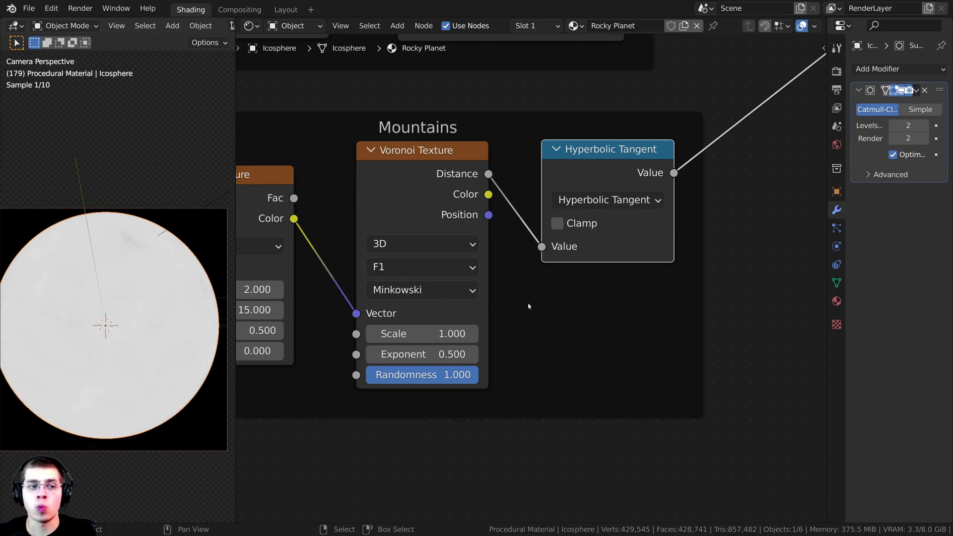
{"action": "middle_click_drag", "start_coordinate": [164, 285], "coordinate": [120, 243]}
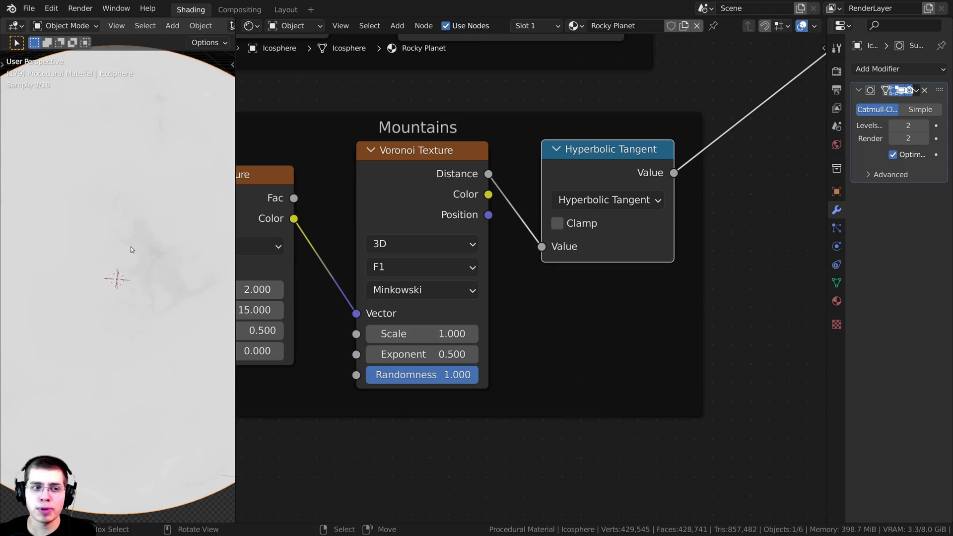
Insert a MixRGB node between the ColorRamp's Color output and the Principled BSDF's Base Color, inside the Main Surface frame.
{"action": "scroll", "coordinate": [130, 243], "scroll_direction": "down", "scroll_amount": 4}
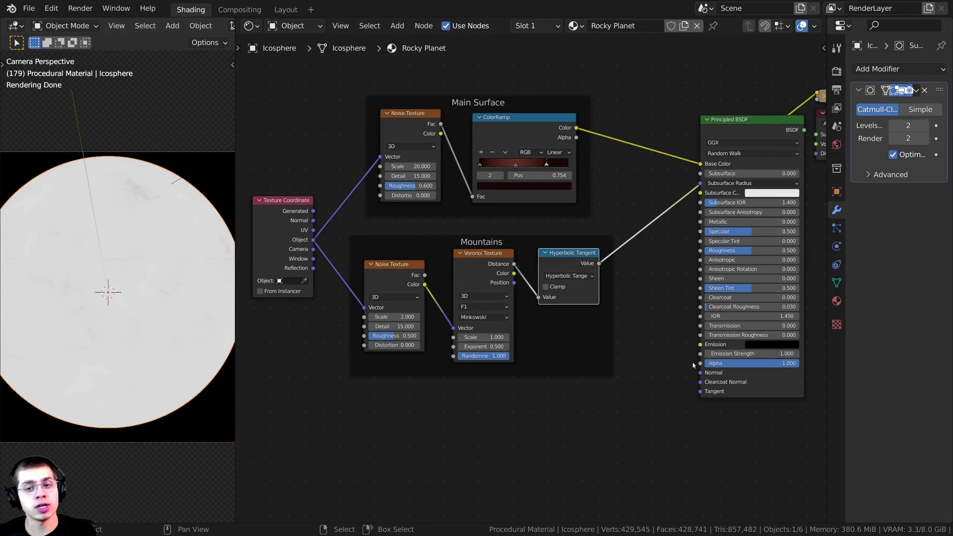
{"action": "left_click", "coordinate": [702, 372]}
{"action": "left_click", "coordinate": [532, 128]}
{"action": "middle_click_drag", "start_coordinate": [576, 104], "coordinate": [573, 158]}
{"action": "scroll", "coordinate": [572, 157], "scroll_direction": "up", "scroll_amount": 2}
{"action": "key", "text": "shift+a"}
{"action": "left_click", "coordinate": [591, 126]}
{"action": "type", "text": "mix"}
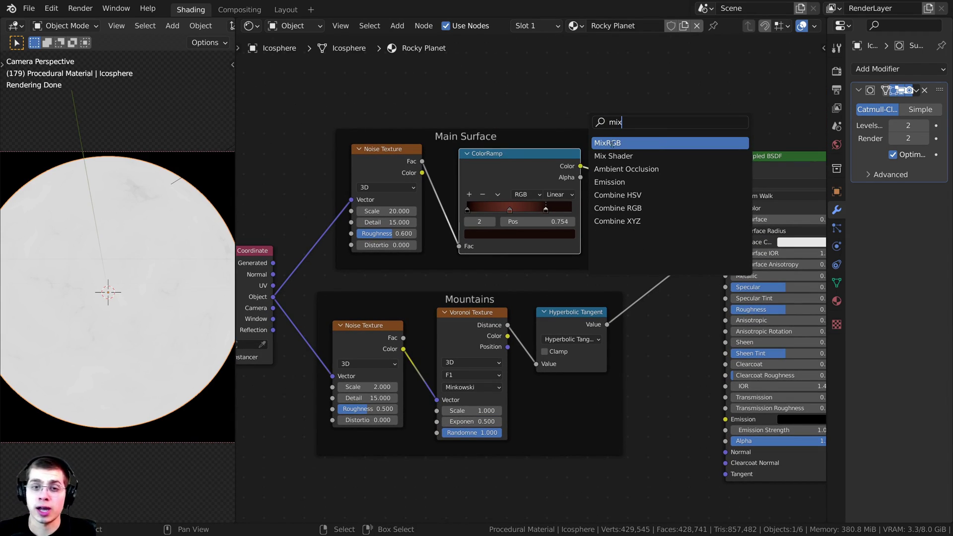
{"action": "left_click", "coordinate": [612, 143]}
{"action": "left_click", "coordinate": [644, 173]}
{"action": "left_click_drag", "start_coordinate": [643, 174], "coordinate": [565, 165]}
{"action": "mouse_move", "coordinate": [576, 156]}
{"action": "left_mouse_down"}
{"action": "mouse_move", "coordinate": [646, 160]}
{"action": "mouse_move", "coordinate": [579, 155]}
{"action": "left_mouse_up"}
Nudge the Mountains frame and the Texture Coordinate node slightly to tidy the node layout.
{"action": "middle_click_drag", "start_coordinate": [407, 297], "coordinate": [506, 258]}
{"action": "scroll", "coordinate": [506, 257], "scroll_direction": "down", "scroll_amount": 1}
{"action": "left_click_drag", "start_coordinate": [506, 257], "coordinate": [494, 251]}
{"action": "left_click_drag", "start_coordinate": [377, 219], "coordinate": [361, 217]}
{"action": "middle_click_drag", "start_coordinate": [635, 266], "coordinate": [475, 321]}
{"action": "scroll", "coordinate": [475, 321], "scroll_direction": "up", "scroll_amount": 5}
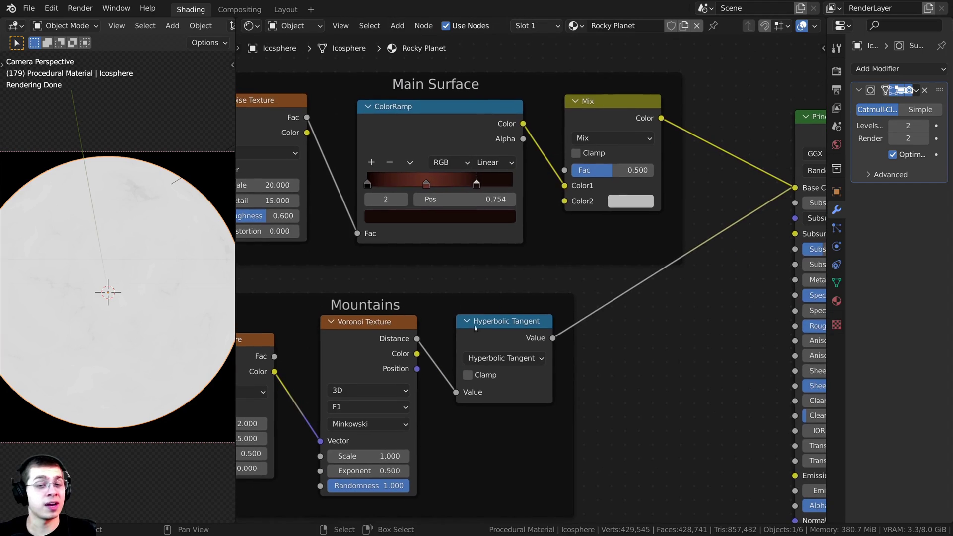
Connect the Hyperbolic Tangent value to the Mix node's Fac and move the ColorRamp link from Color1 to Color2.
{"action": "left_click", "coordinate": [493, 336]}
{"action": "left_click_drag", "start_coordinate": [552, 339], "coordinate": [572, 171]}
{"action": "scroll", "coordinate": [624, 181], "scroll_direction": "up", "scroll_amount": 2}
{"action": "left_click_drag", "start_coordinate": [624, 190], "coordinate": [626, 213]}
Preview the Mix node's output on the planet and examine the mountain veins up close.
{"action": "scroll", "coordinate": [635, 163], "scroll_direction": "down", "scroll_amount": 4}
{"action": "middle_click_drag", "start_coordinate": [635, 163], "coordinate": [600, 181]}
{"action": "left_click", "coordinate": [634, 148], "text": "ctrl+shift"}
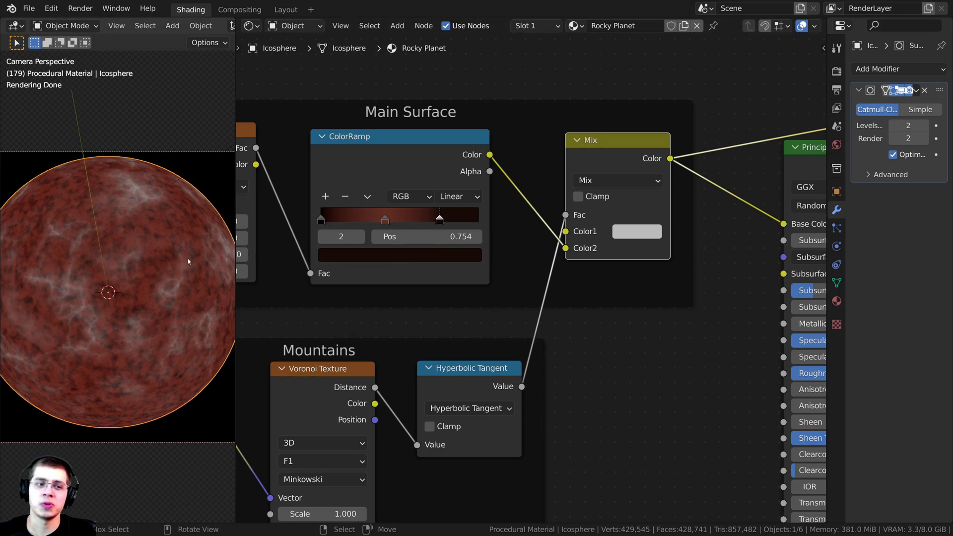
{"action": "scroll", "coordinate": [485, 365], "scroll_direction": "up", "scroll_amount": 2}
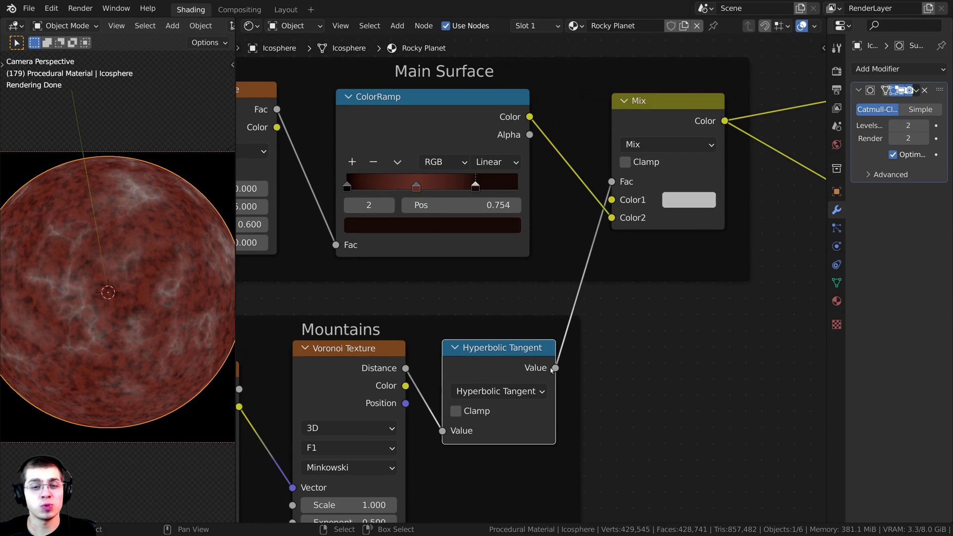
{"action": "scroll", "coordinate": [133, 287], "scroll_direction": "up", "scroll_amount": 3}
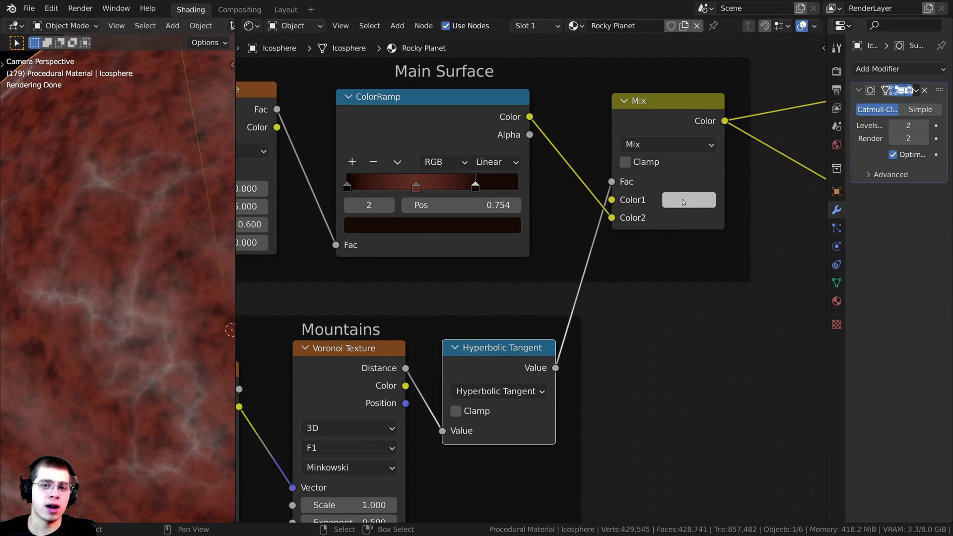
Set the Mix node's Color1 to light salmon pink, hex FFB5A4, and check the veins on the planet.
{"action": "left_click", "coordinate": [655, 219]}
{"action": "left_click", "coordinate": [689, 200]}
{"action": "left_click_drag", "start_coordinate": [750, 260], "coordinate": [730, 276]}
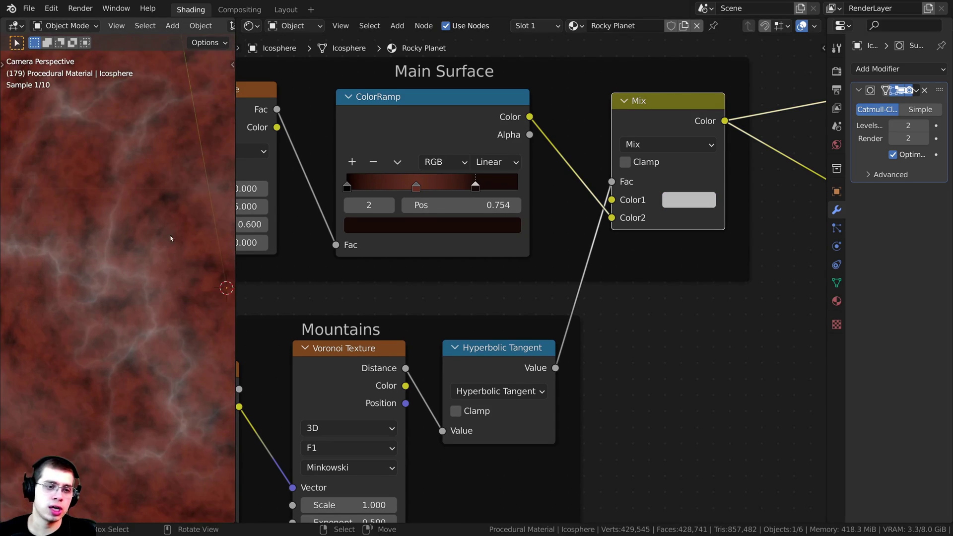
{"action": "middle_click_drag", "start_coordinate": [677, 235], "coordinate": [619, 321]}
{"action": "left_click", "coordinate": [631, 286]}
{"action": "left_click_drag", "start_coordinate": [670, 115], "coordinate": [659, 134]}
{"action": "left_click_drag", "start_coordinate": [737, 95], "coordinate": [742, 54]}
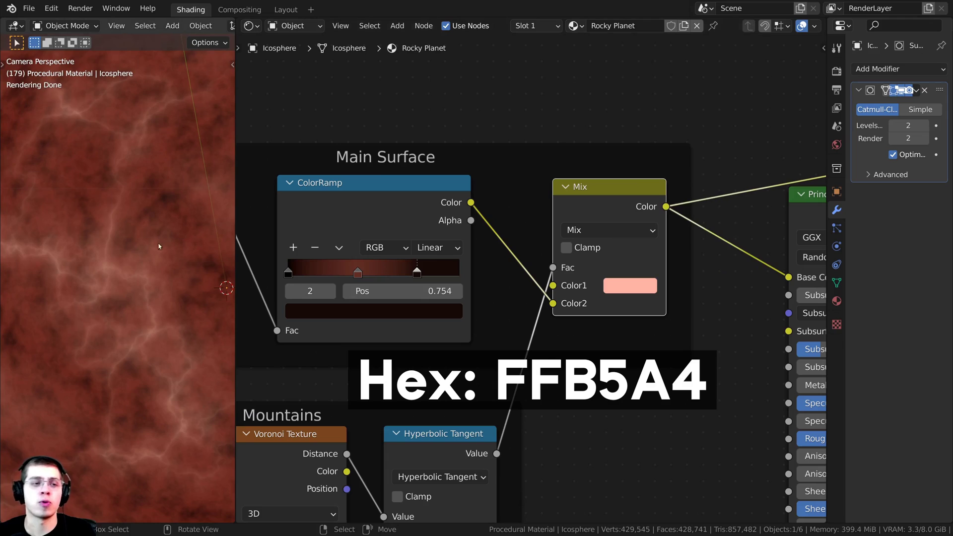
{"action": "scroll", "coordinate": [160, 241], "scroll_direction": "down", "scroll_amount": 7}
{"action": "scroll", "coordinate": [177, 217], "scroll_direction": "up", "scroll_amount": 6}
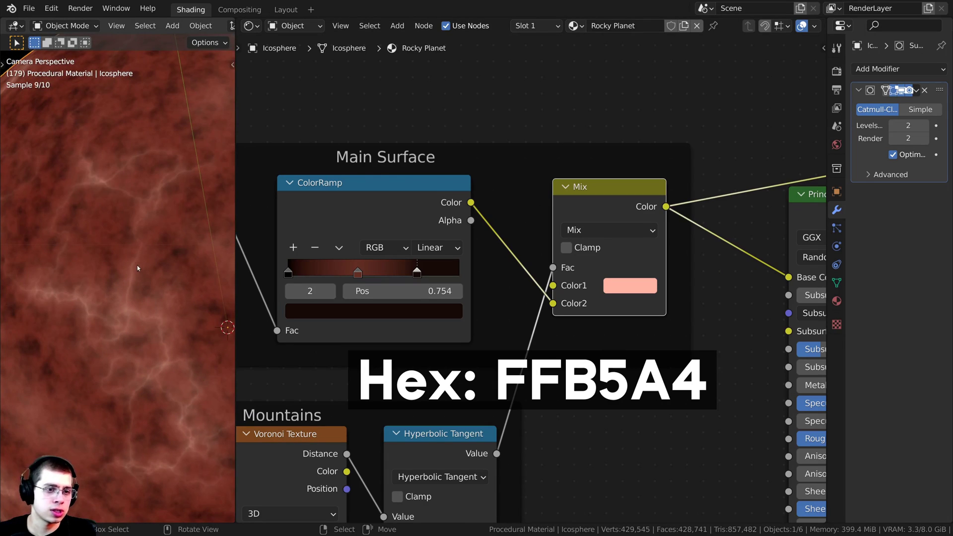
{"action": "scroll", "coordinate": [132, 318], "scroll_direction": "down", "scroll_amount": 5}
{"action": "scroll", "coordinate": [302, 327], "scroll_direction": "down", "scroll_amount": 4}
Connect the Hyperbolic Tangent's Value output to the Principled BSDF's Normal input.
{"action": "middle_click_drag", "start_coordinate": [416, 417], "coordinate": [404, 245]}
{"action": "left_click", "coordinate": [404, 245]}
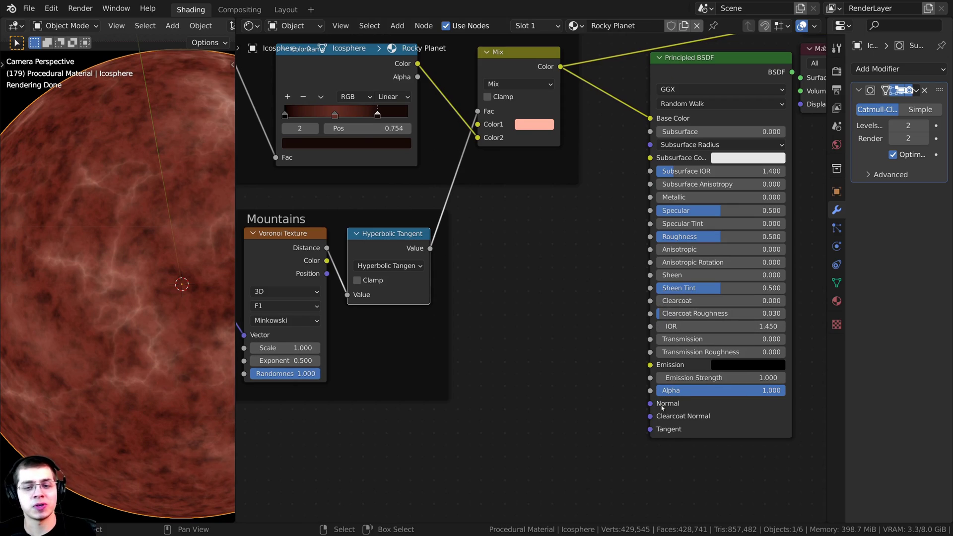
{"action": "scroll", "coordinate": [546, 337], "scroll_direction": "up", "scroll_amount": 1}
{"action": "middle_click_drag", "start_coordinate": [546, 337], "coordinate": [563, 295]}
{"action": "left_click_drag", "start_coordinate": [439, 199], "coordinate": [678, 367]}
{"action": "scroll", "coordinate": [540, 300], "scroll_direction": "down", "scroll_amount": 2}
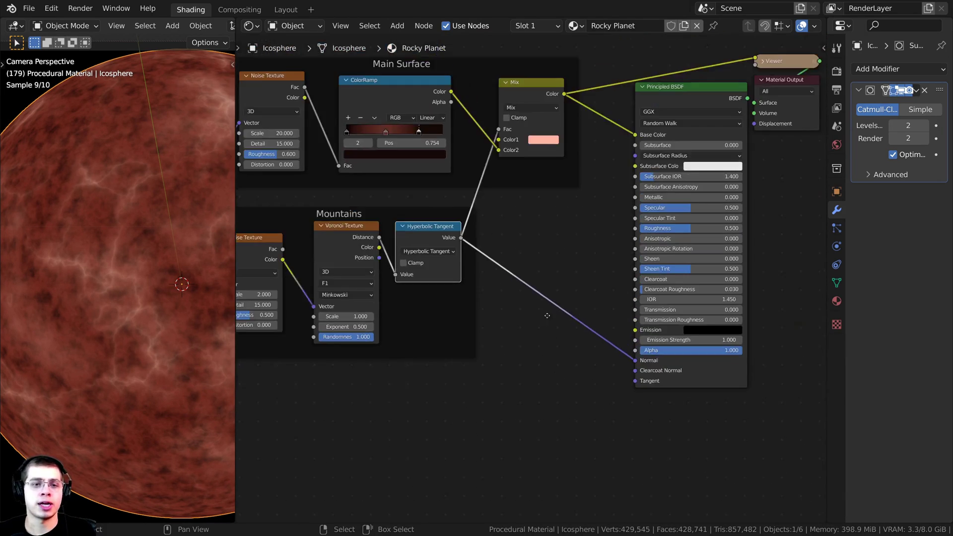
Preview the full Principled BSDF shader on the planet in place of the Mix node's output.
{"action": "middle_click_drag", "start_coordinate": [540, 301], "coordinate": [589, 375]}
{"action": "middle_click_drag", "start_coordinate": [726, 206], "coordinate": [647, 201]}
{"action": "left_click", "coordinate": [657, 157], "text": "ctrl+shift"}
{"action": "scroll", "coordinate": [133, 203], "scroll_direction": "down", "scroll_amount": 1}
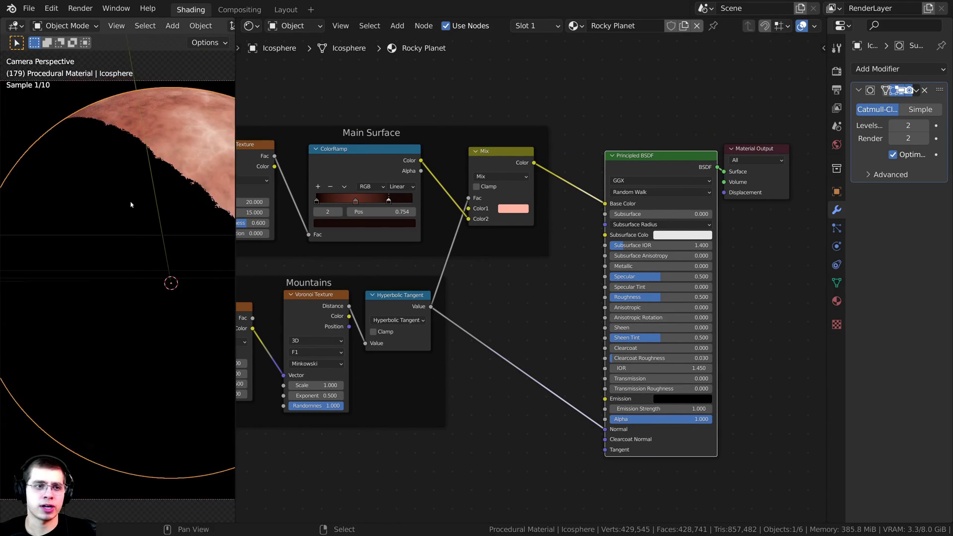
{"action": "middle_click_drag", "start_coordinate": [177, 208], "coordinate": [103, 221], "text": "shift"}
{"action": "scroll", "coordinate": [76, 242], "scroll_direction": "down", "scroll_amount": 1}
Insert a Bump node on the link between the Hyperbolic Tangent and the Principled BSDF's Normal input.
{"action": "middle_click_drag", "start_coordinate": [485, 315], "coordinate": [477, 214]}
{"action": "scroll", "coordinate": [477, 214], "scroll_direction": "up", "scroll_amount": 2}
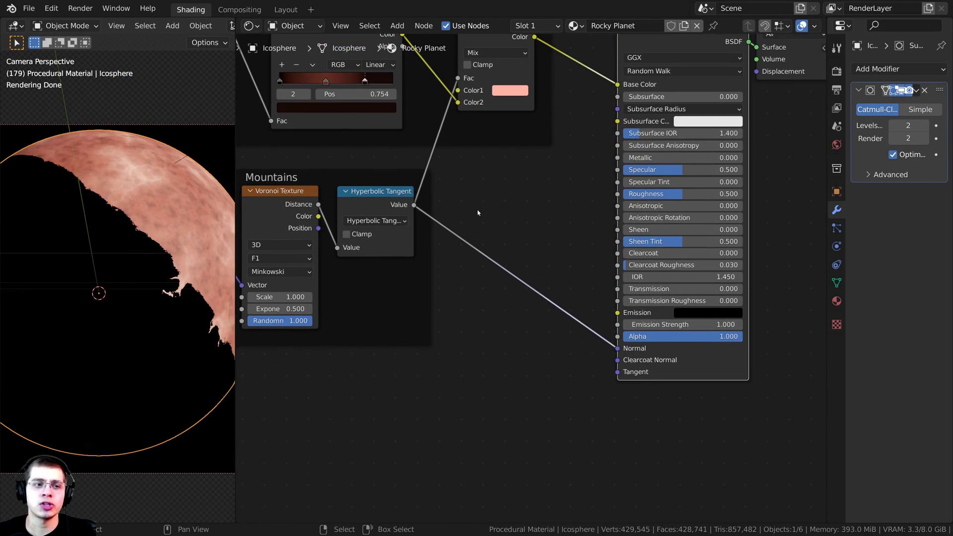
{"action": "key", "text": "shift+a"}
{"action": "type", "text": "bum"}
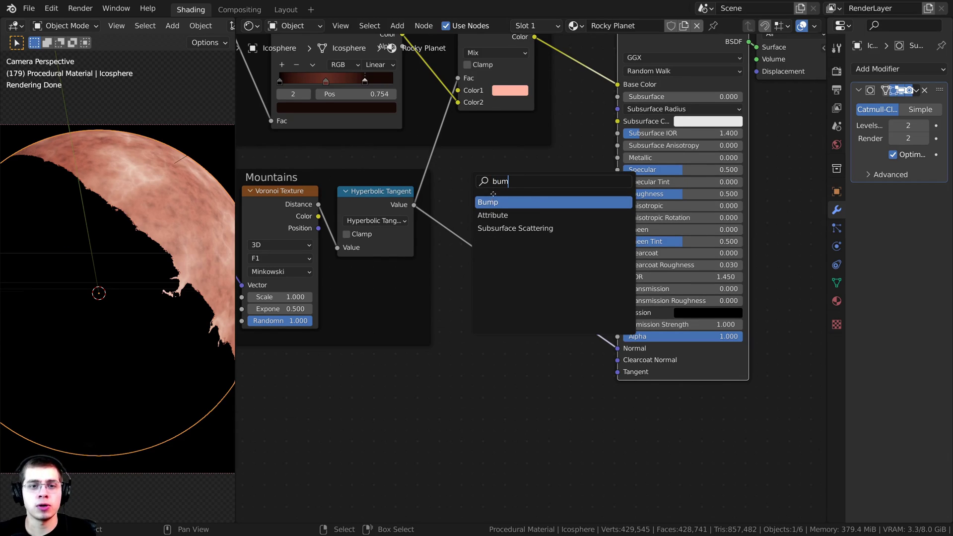
{"action": "key", "text": "Return"}
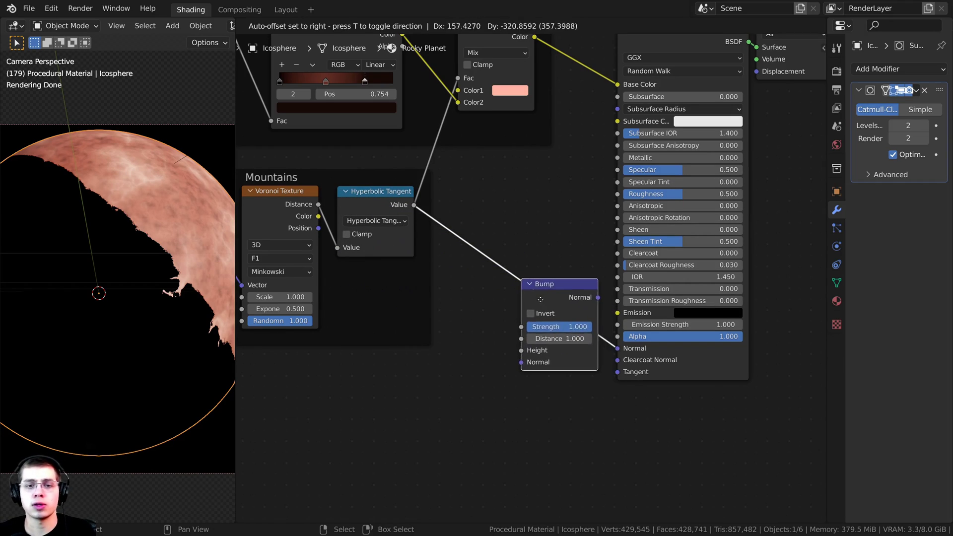
{"action": "left_click", "coordinate": [524, 274]}
Move the Hyperbolic Tangent link from the Bump node's Normal to its Height input and inspect the planet's relief.
{"action": "scroll", "coordinate": [527, 276], "scroll_direction": "up", "scroll_amount": 1}
{"action": "left_click", "coordinate": [395, 195]}
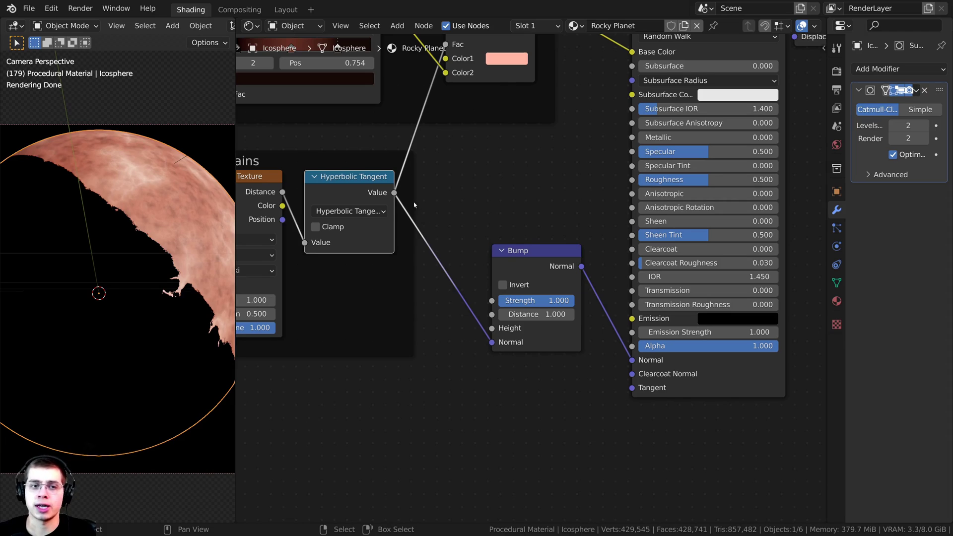
{"action": "mouse_move", "coordinate": [492, 345]}
{"action": "left_mouse_down"}
{"action": "mouse_move", "coordinate": [466, 328]}
{"action": "mouse_move", "coordinate": [491, 328]}
{"action": "left_mouse_up"}
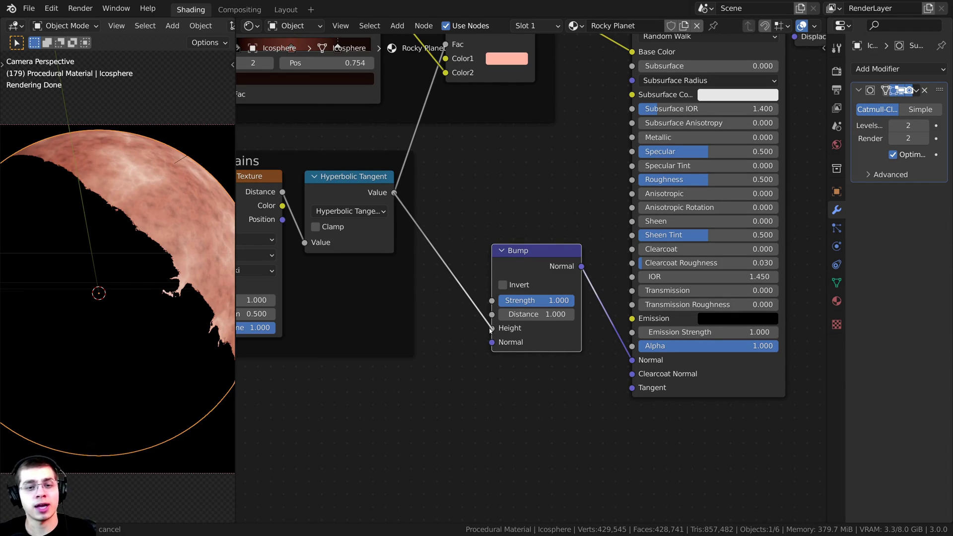
{"action": "scroll", "coordinate": [186, 266], "scroll_direction": "down", "scroll_amount": 2}
{"action": "middle_click_drag", "start_coordinate": [39, 289], "coordinate": [53, 272], "text": "shift"}
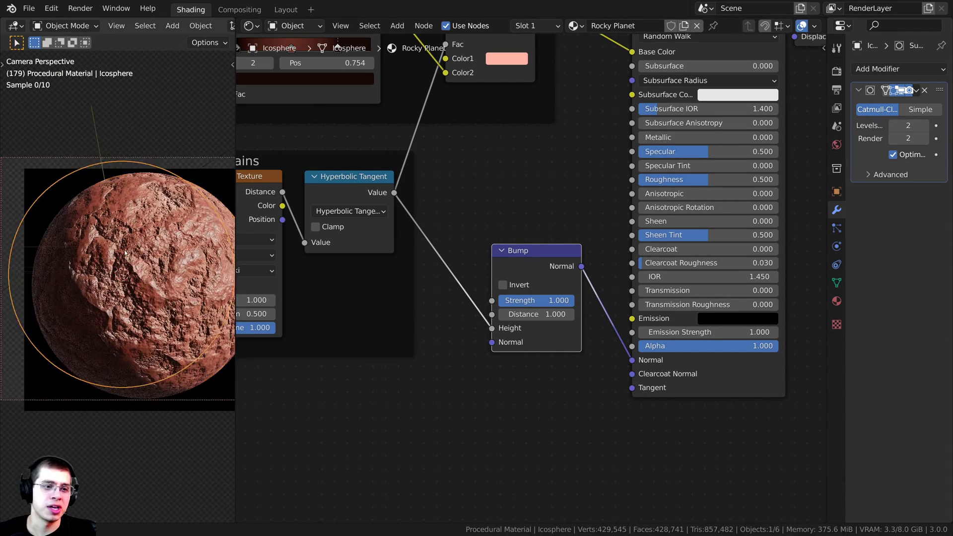
Set the Bump node's Strength to 0.4.
{"action": "scroll", "coordinate": [52, 272], "scroll_direction": "up", "scroll_amount": 2}
{"action": "scroll", "coordinate": [53, 272], "scroll_direction": "down", "scroll_amount": 1}
{"action": "middle_click_drag", "start_coordinate": [108, 242], "coordinate": [108, 259], "text": "shift"}
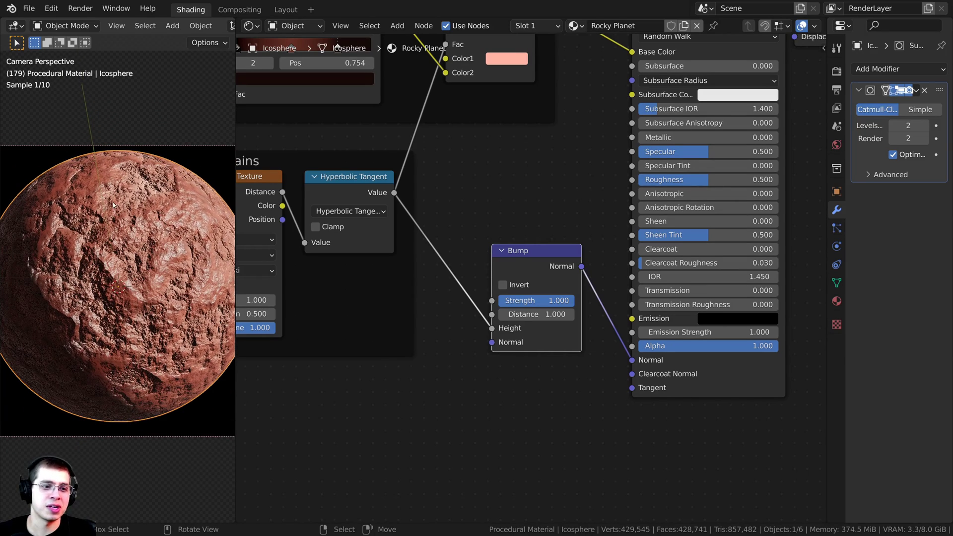
{"action": "left_click", "coordinate": [501, 251]}
{"action": "left_click_drag", "start_coordinate": [511, 251], "coordinate": [502, 240]}
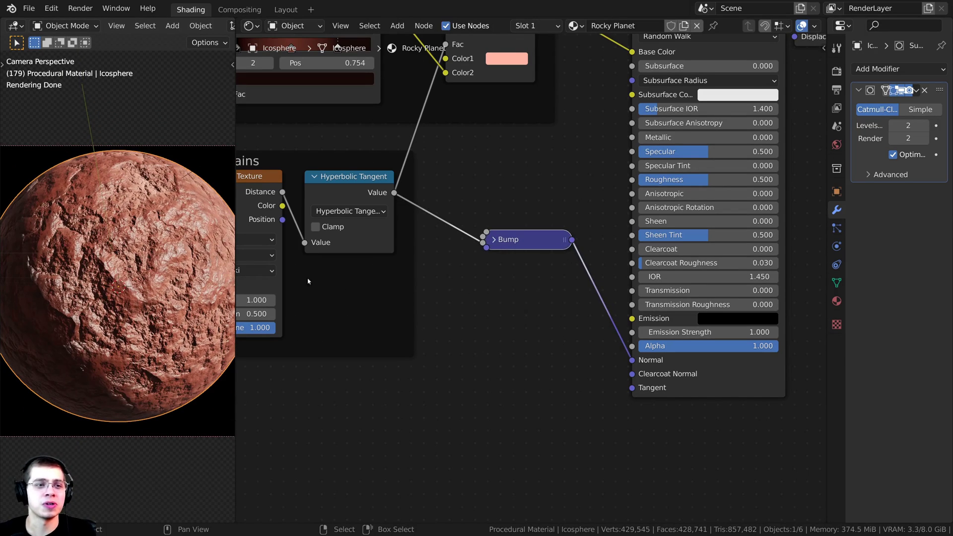
{"action": "key", "text": "h"}
{"action": "scroll", "coordinate": [527, 327], "scroll_direction": "up", "scroll_amount": 2}
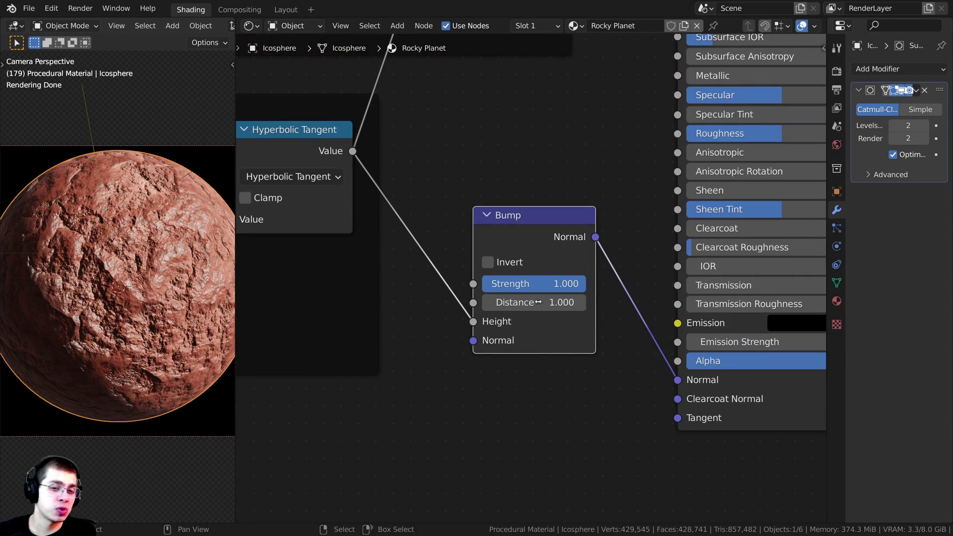
{"action": "left_click", "coordinate": [536, 286]}
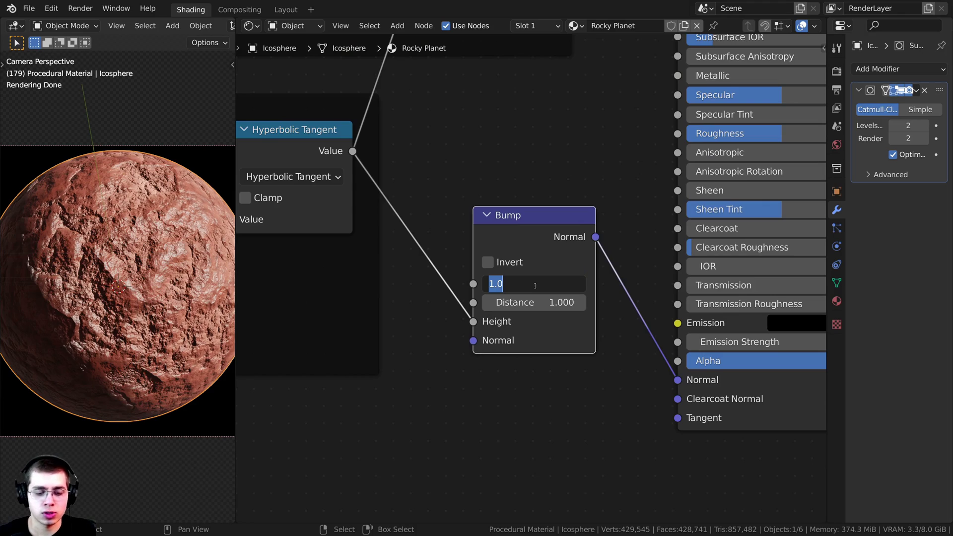
{"action": "type", "text": ".4"}
{"action": "key", "text": "Return"}
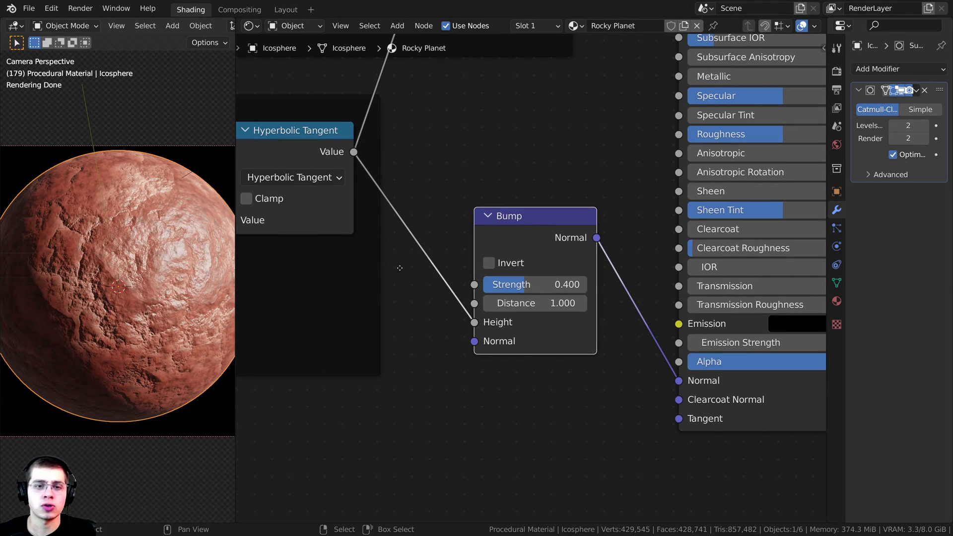
Invert the Bump node's effect and inspect the mountain relief on the planet up close.
{"action": "left_click", "coordinate": [489, 263]}
{"action": "scroll", "coordinate": [130, 308], "scroll_direction": "up", "scroll_amount": 8}
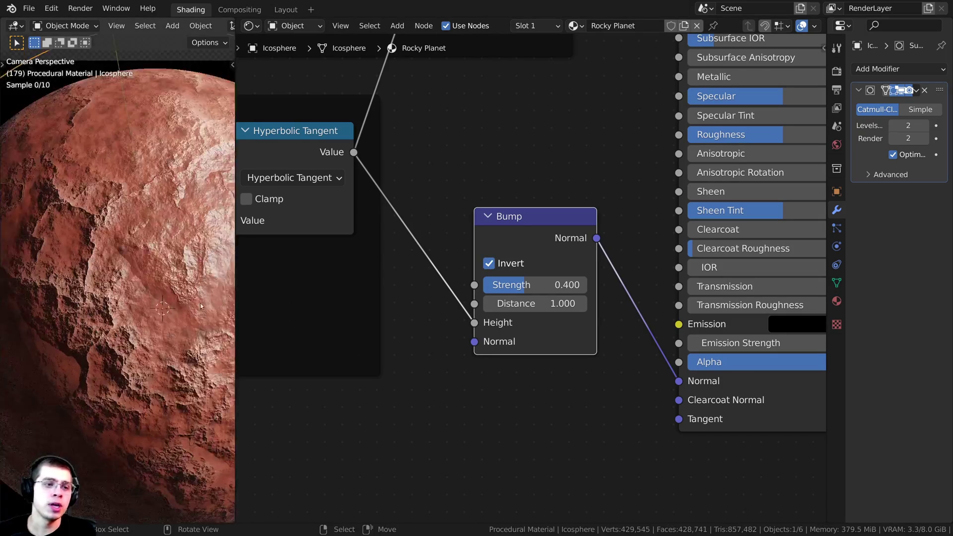
{"action": "scroll", "coordinate": [135, 242], "scroll_direction": "down", "scroll_amount": 8}
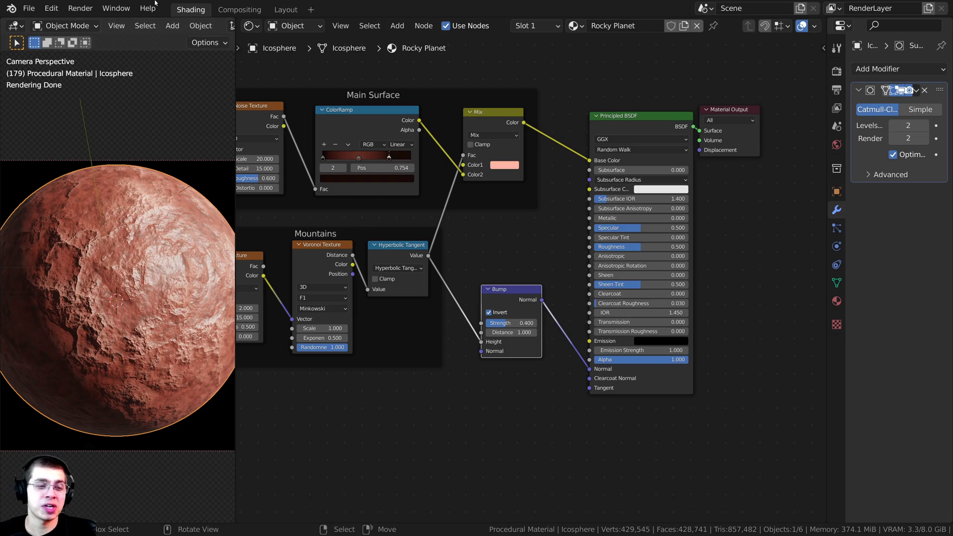
{"action": "scroll", "coordinate": [172, 246], "scroll_direction": "up", "scroll_amount": 1}
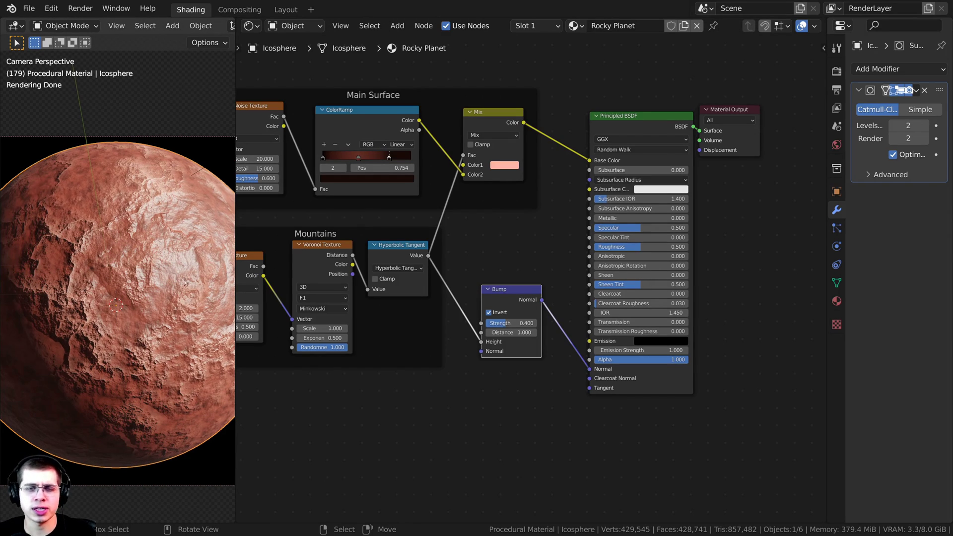
Duplicate the Bump node and insert the copy on the link between the first Bump and the Principled BSDF's Normal input.
{"action": "middle_click_drag", "start_coordinate": [521, 297], "coordinate": [503, 290]}
{"action": "left_click_drag", "start_coordinate": [503, 291], "coordinate": [494, 286]}
{"action": "scroll", "coordinate": [486, 278], "scroll_direction": "up", "scroll_amount": 1}
{"action": "key", "text": "shift+d"}
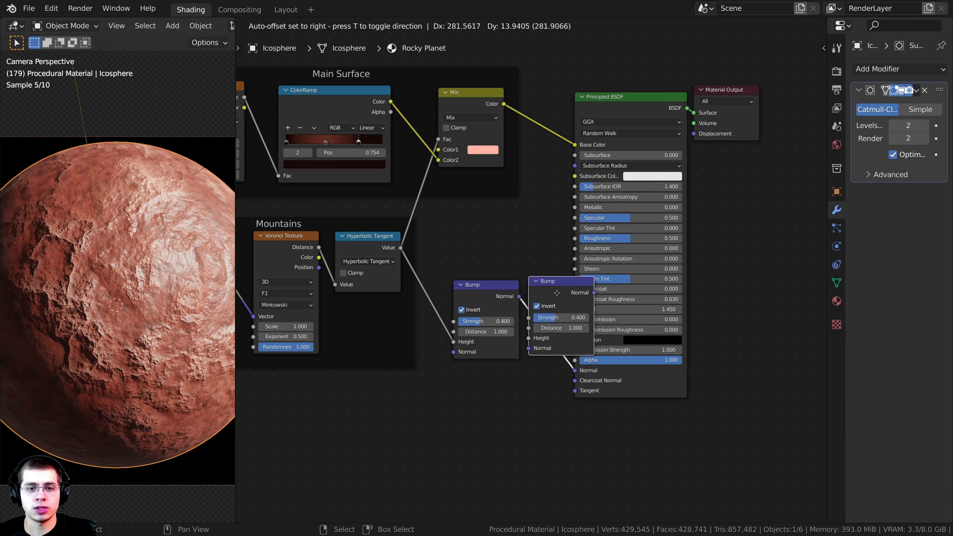
{"action": "left_click", "coordinate": [588, 314]}
{"action": "scroll", "coordinate": [514, 307], "scroll_direction": "up", "scroll_amount": 3}
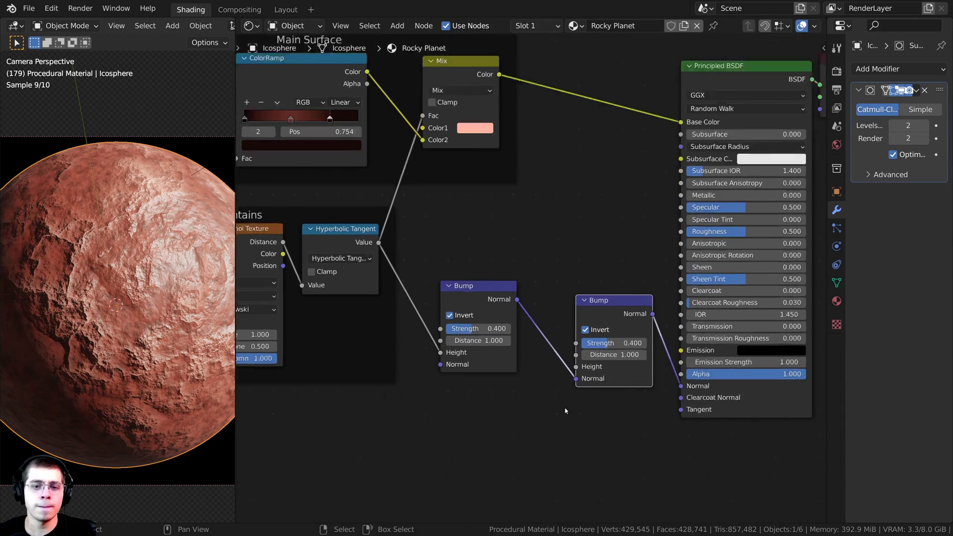
{"action": "scroll", "coordinate": [584, 400], "scroll_direction": "down", "scroll_amount": 2}
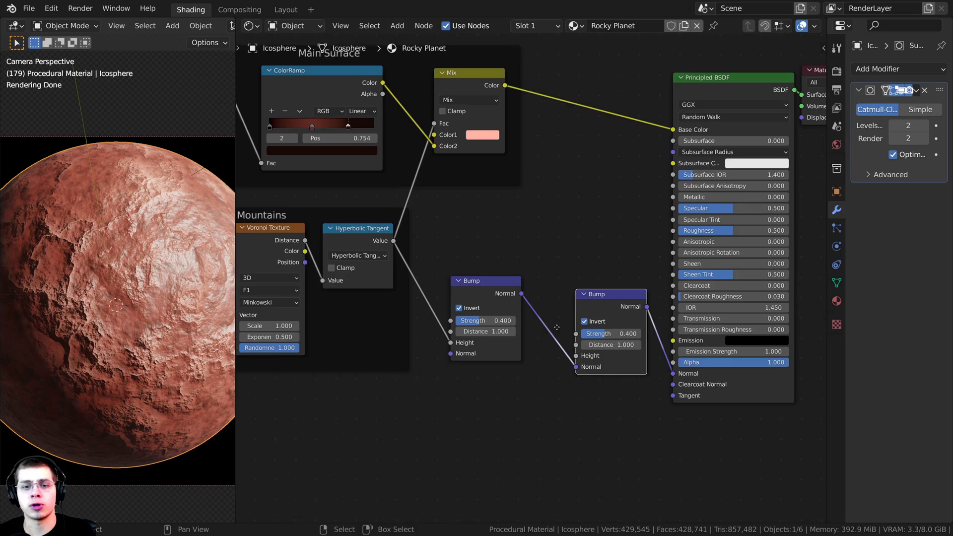
Connect the Mix node's Color output to the second Bump node's Height input.
{"action": "left_click_drag", "start_coordinate": [582, 347], "coordinate": [511, 189]}
{"action": "left_click_drag", "start_coordinate": [510, 77], "coordinate": [515, 75]}
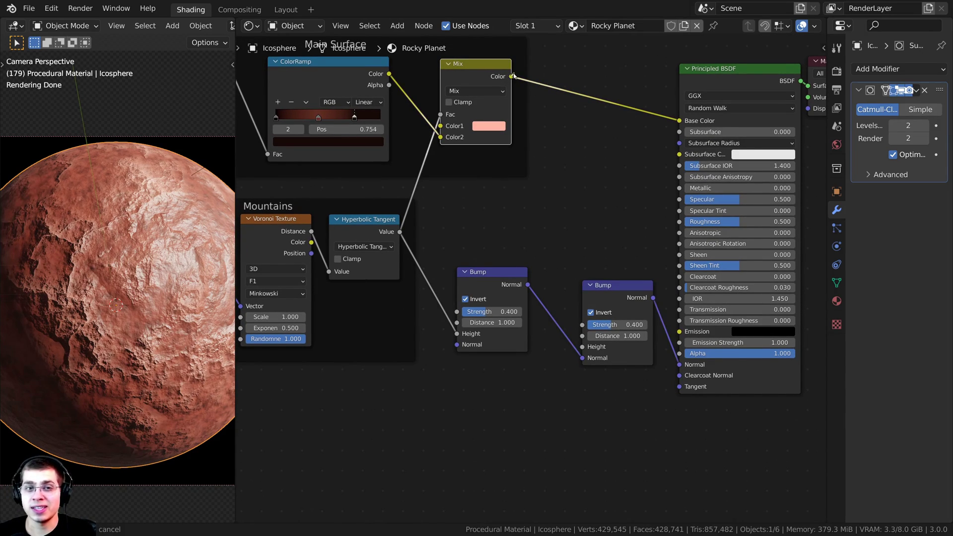
{"action": "left_click_drag", "start_coordinate": [540, 125], "coordinate": [582, 346]}
{"action": "mouse_move", "coordinate": [606, 286]}
{"action": "left_mouse_down"}
{"action": "mouse_move", "coordinate": [603, 270]}
{"action": "mouse_move", "coordinate": [602, 283]}
{"action": "left_mouse_up"}
{"action": "scroll", "coordinate": [601, 293], "scroll_direction": "up", "scroll_amount": 3}
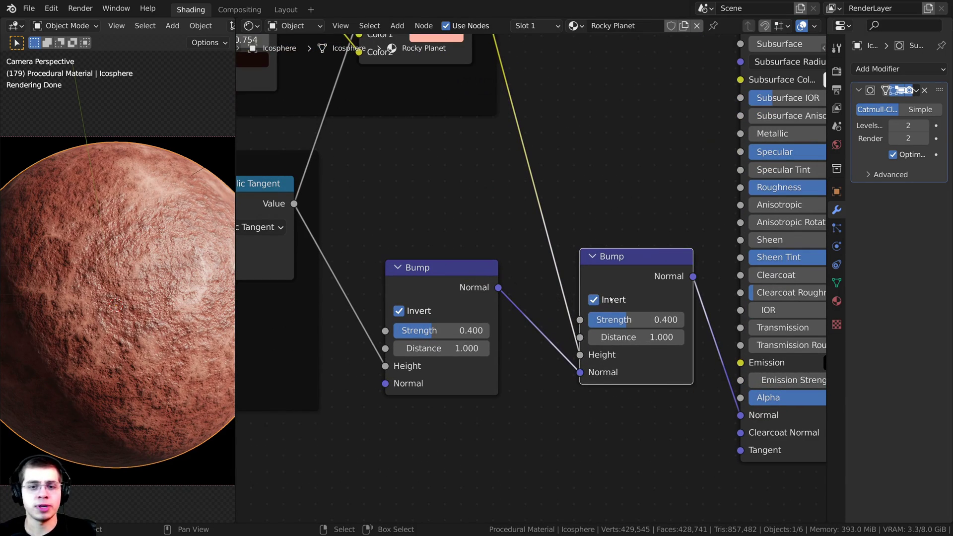
Turn off Invert on the second Bump node, set its Strength to 0.15 and inspect the surface detail.
{"action": "left_click", "coordinate": [593, 300]}
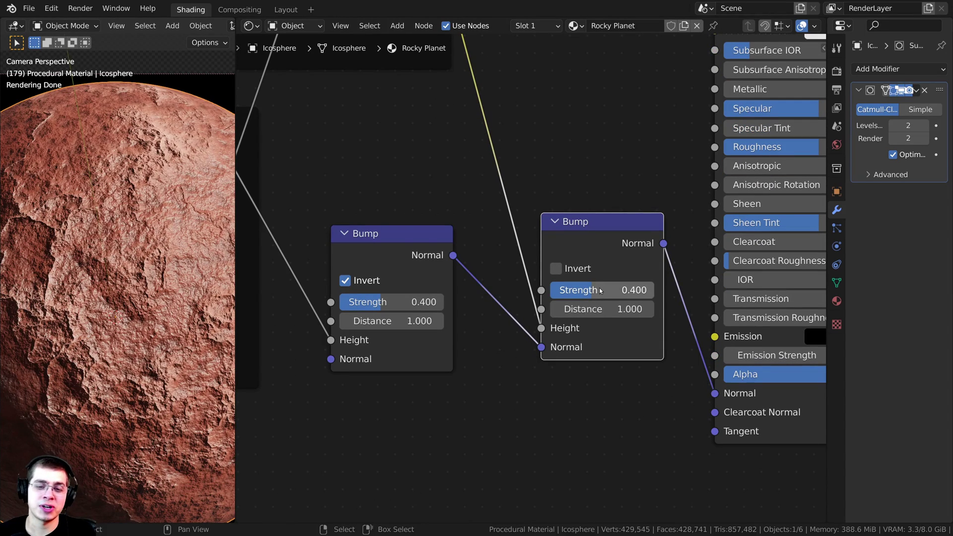
{"action": "double_click", "coordinate": [605, 289]}
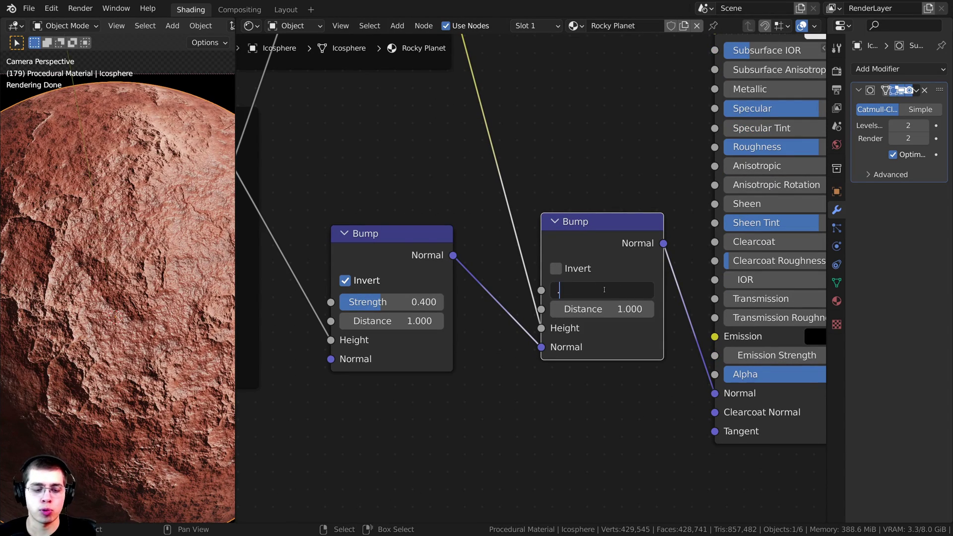
{"action": "type", "text": ".15"}
{"action": "key", "text": "Return"}
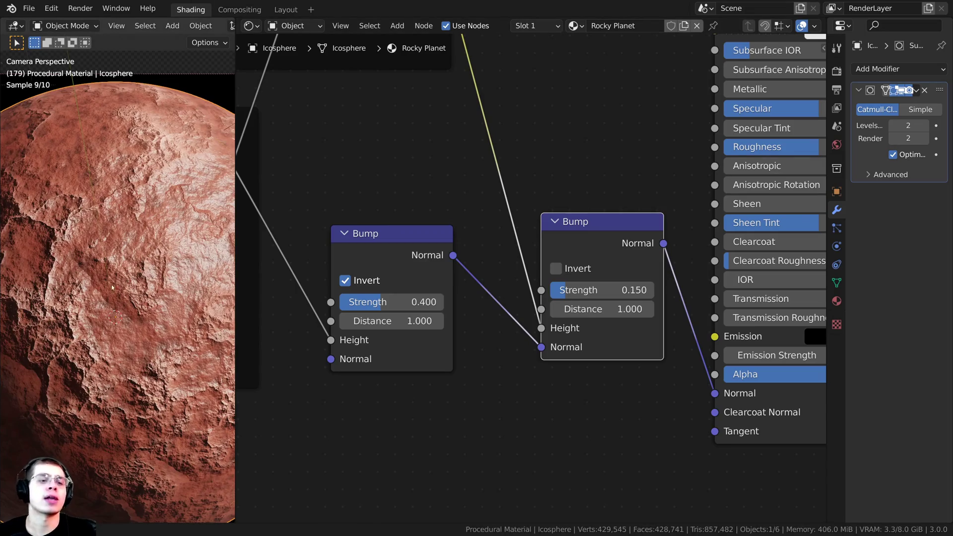
{"action": "scroll", "coordinate": [119, 235], "scroll_direction": "up", "scroll_amount": 3}
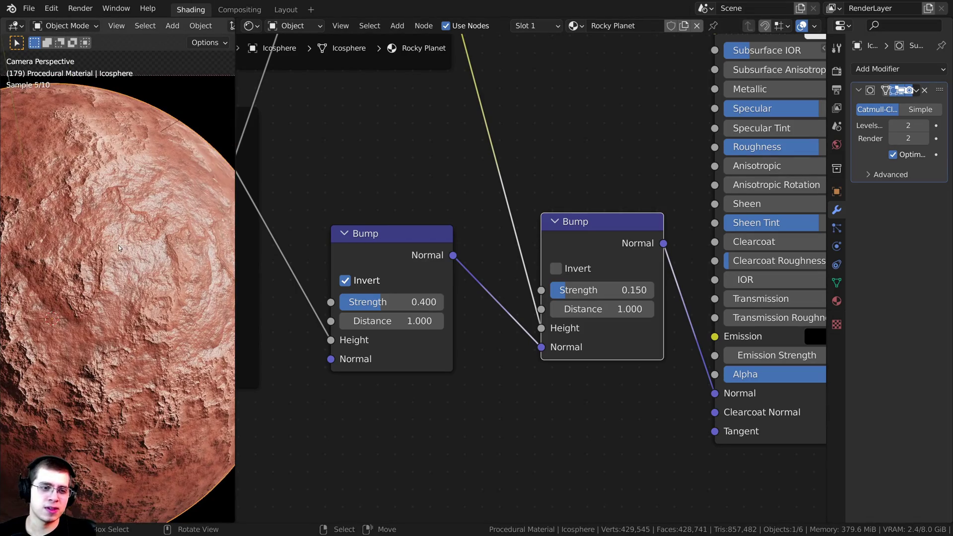
{"action": "scroll", "coordinate": [109, 237], "scroll_direction": "up", "scroll_amount": 3}
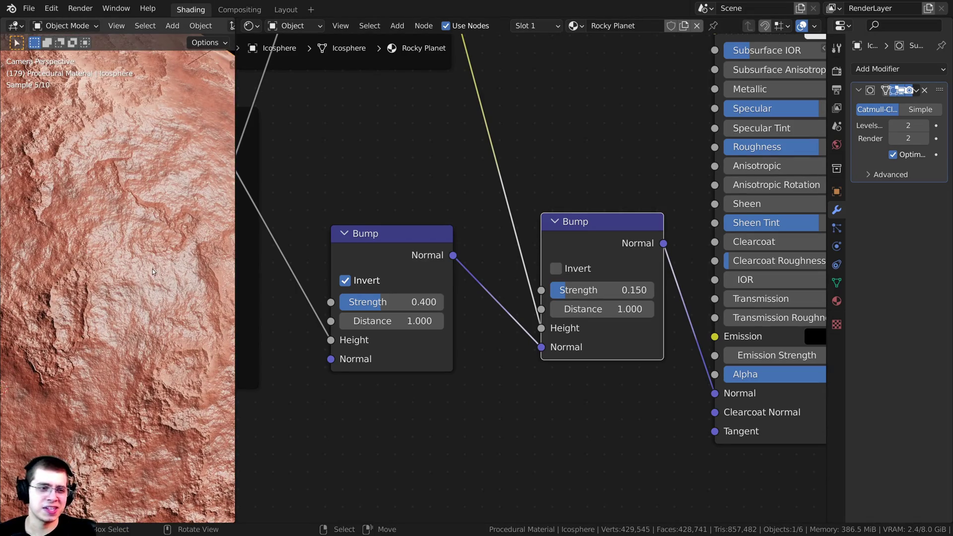
{"action": "scroll", "coordinate": [159, 254], "scroll_direction": "down", "scroll_amount": 2}
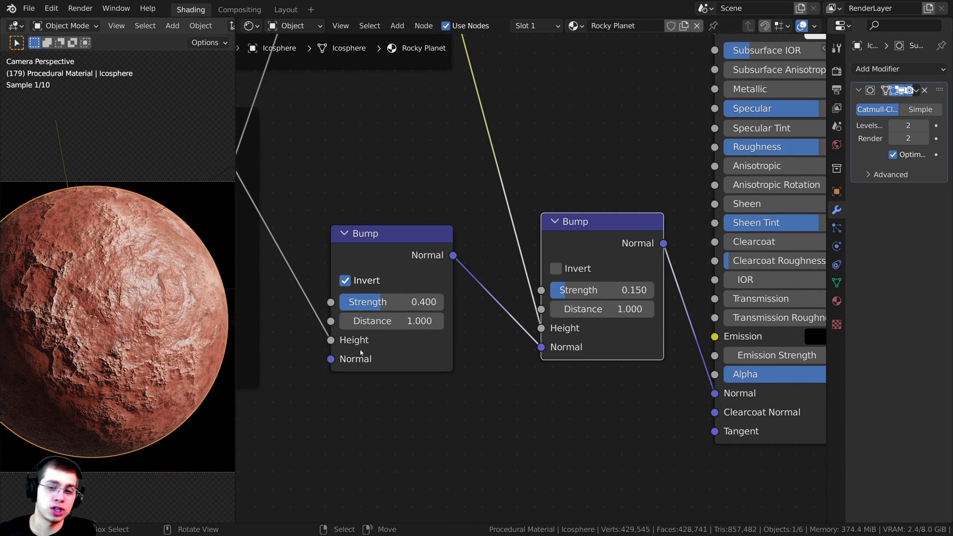
Set the Principled BSDF's Roughness to 0.7 and check the planet's shine.
{"action": "scroll", "coordinate": [298, 355], "scroll_direction": "down", "scroll_amount": 2}
{"action": "left_click", "coordinate": [688, 215]}
{"action": "type", "text": "0.7"}
{"action": "key", "text": "Return"}
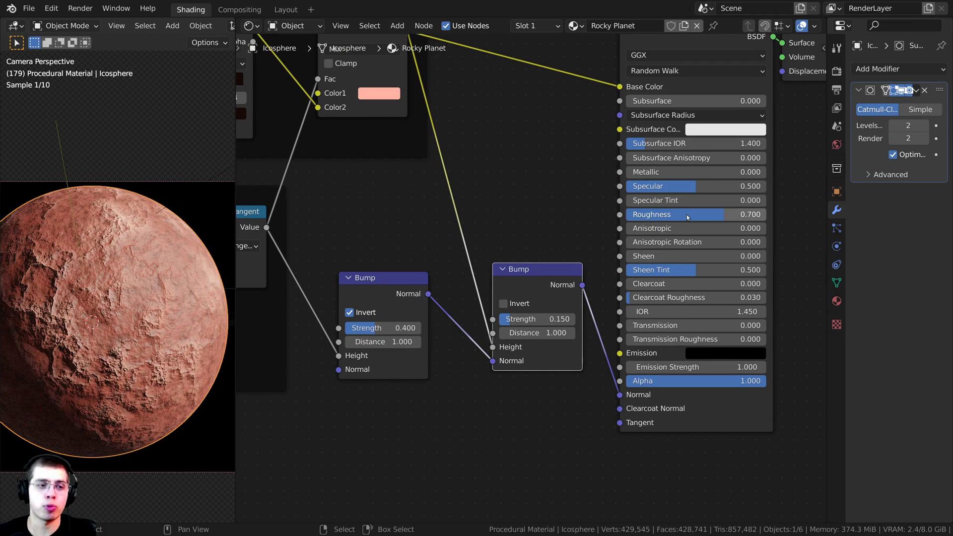
{"action": "scroll", "coordinate": [147, 279], "scroll_direction": "up", "scroll_amount": 3}
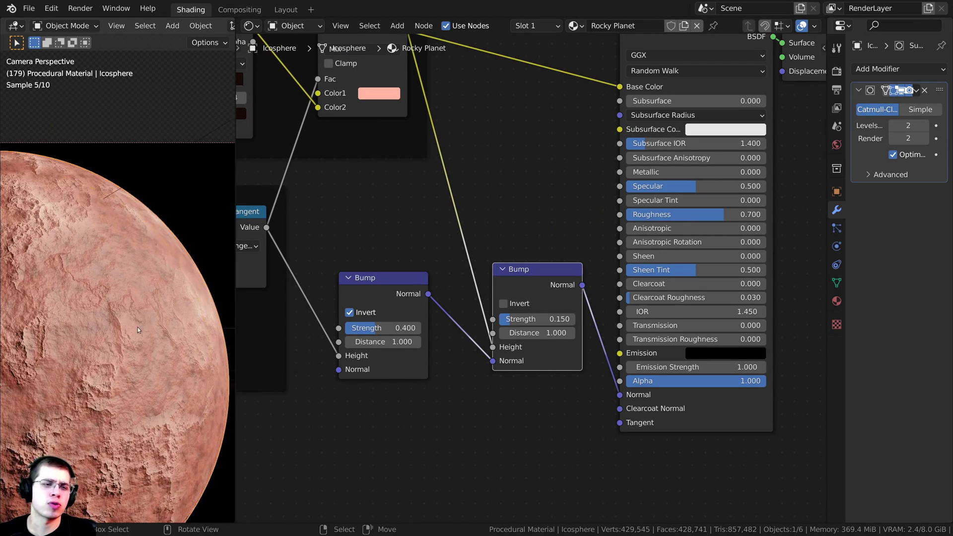
{"action": "scroll", "coordinate": [164, 318], "scroll_direction": "down", "scroll_amount": 3}
{"action": "middle_click_drag", "start_coordinate": [172, 312], "coordinate": [179, 319], "text": "shift"}
{"action": "scroll", "coordinate": [180, 319], "scroll_direction": "down", "scroll_amount": 1}
Duplicate the empty Mountains frame and place the copy directly below the original.
{"action": "key", "text": "Home"}
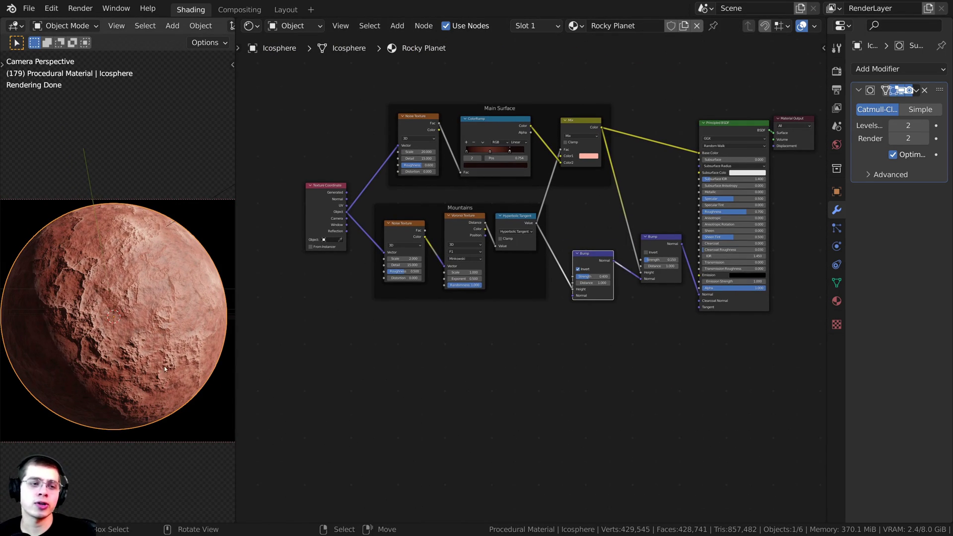
{"action": "middle_click_drag", "start_coordinate": [164, 367], "coordinate": [159, 373], "text": "shift"}
{"action": "scroll", "coordinate": [463, 332], "scroll_direction": "up", "scroll_amount": 4}
{"action": "middle_click_drag", "start_coordinate": [462, 332], "coordinate": [559, 281]}
{"action": "left_click_drag", "start_coordinate": [509, 235], "coordinate": [507, 224]}
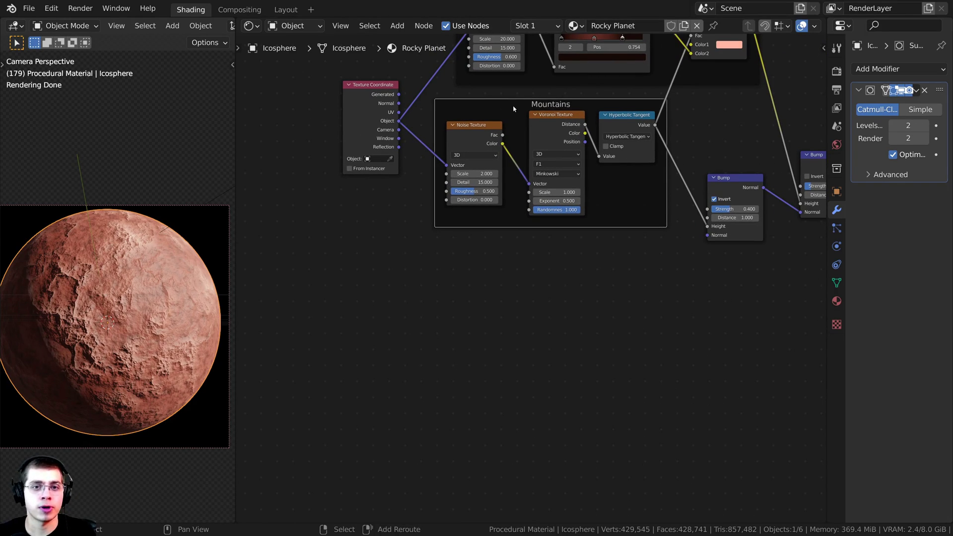
{"action": "key", "text": "shift+d"}
{"action": "left_click", "coordinate": [516, 254]}
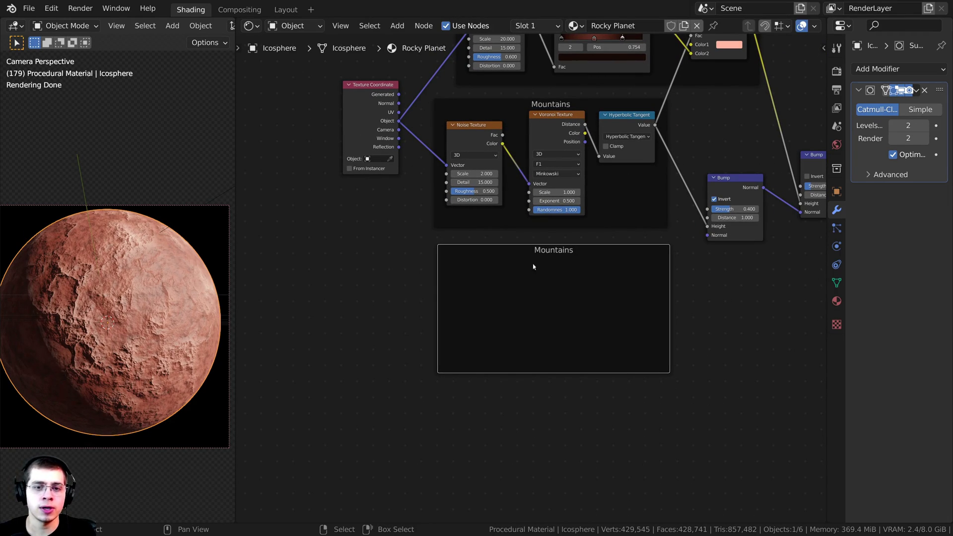
Label the duplicated frame "Small Craters".
{"action": "key", "text": "n"}
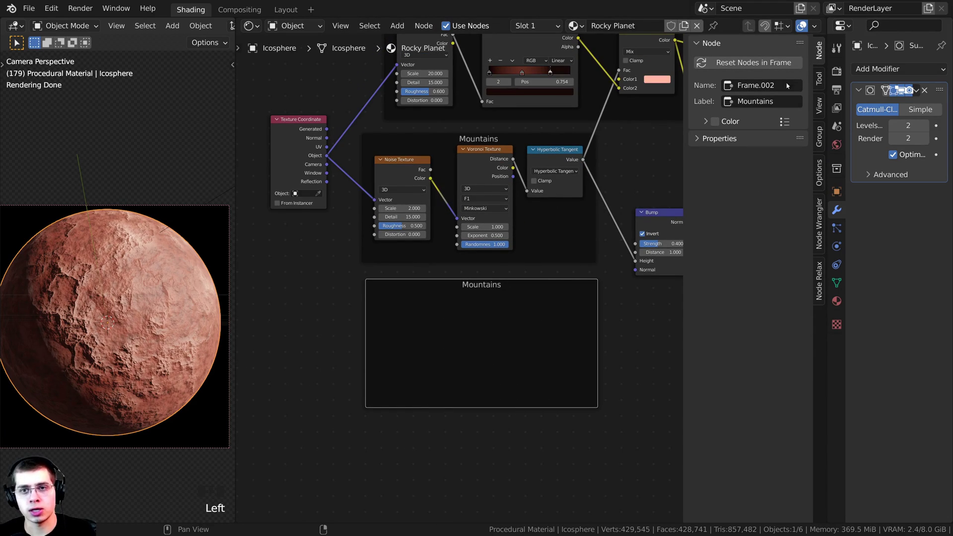
{"action": "double_click", "coordinate": [760, 102]}
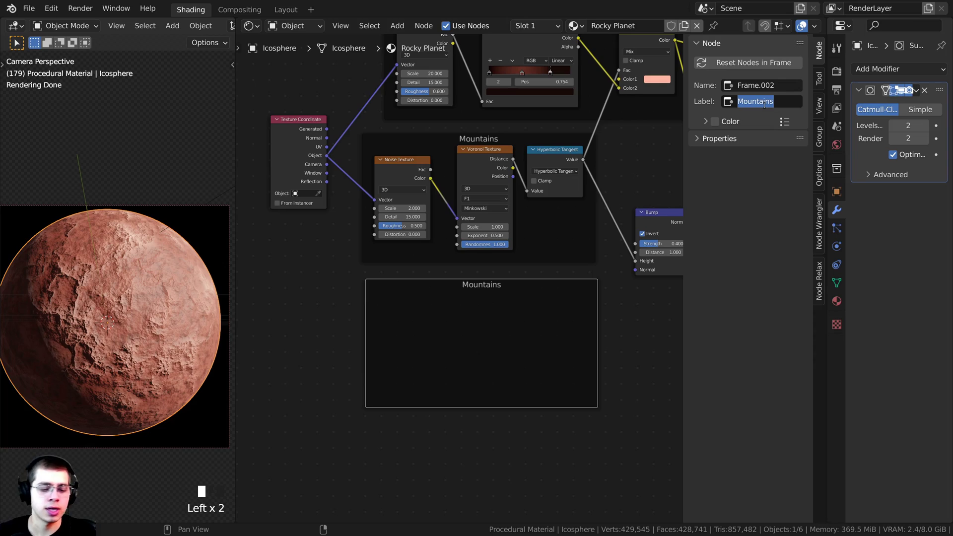
{"action": "type", "text": "Small Craters"}
{"action": "key", "text": "Return"}
Add a Voronoi Texture node inside the Small Craters frame.
{"action": "middle_click_drag", "start_coordinate": [434, 315], "coordinate": [465, 255]}
{"action": "key", "text": "shift+a"}
{"action": "left_click", "coordinate": [447, 252]}
{"action": "type", "text": "vor"}
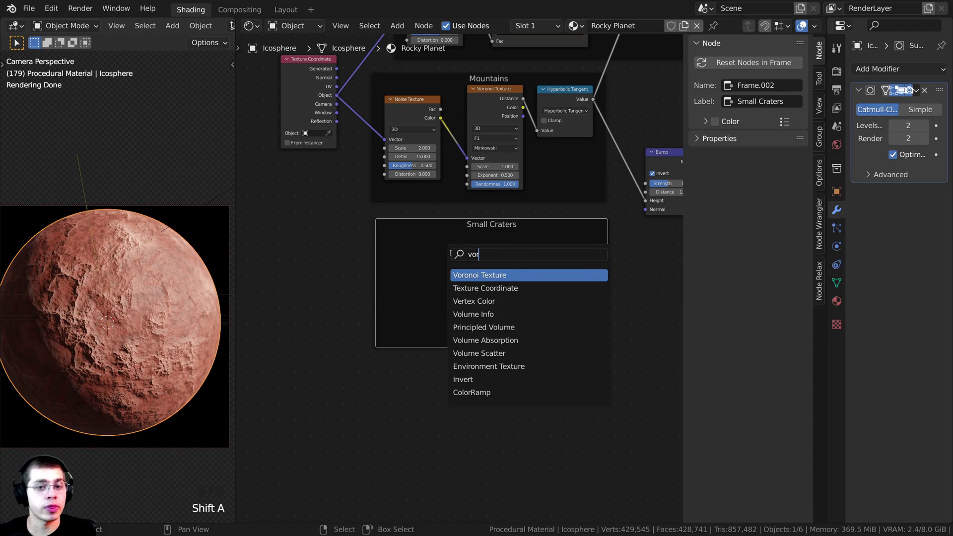
{"action": "left_click", "coordinate": [467, 277]}
{"action": "left_click", "coordinate": [442, 233]}
Connect the Texture Coordinate's Object output to the new Voronoi Texture's Vector input and preview that texture on the planet.
{"action": "middle_click_drag", "start_coordinate": [309, 121], "coordinate": [367, 104]}
{"action": "left_click_drag", "start_coordinate": [389, 103], "coordinate": [471, 283]}
{"action": "left_click_drag", "start_coordinate": [485, 224], "coordinate": [491, 226]}
{"action": "scroll", "coordinate": [449, 238], "scroll_direction": "up", "scroll_amount": 9}
{"action": "middle_click_drag", "start_coordinate": [576, 152], "coordinate": [458, 163]}
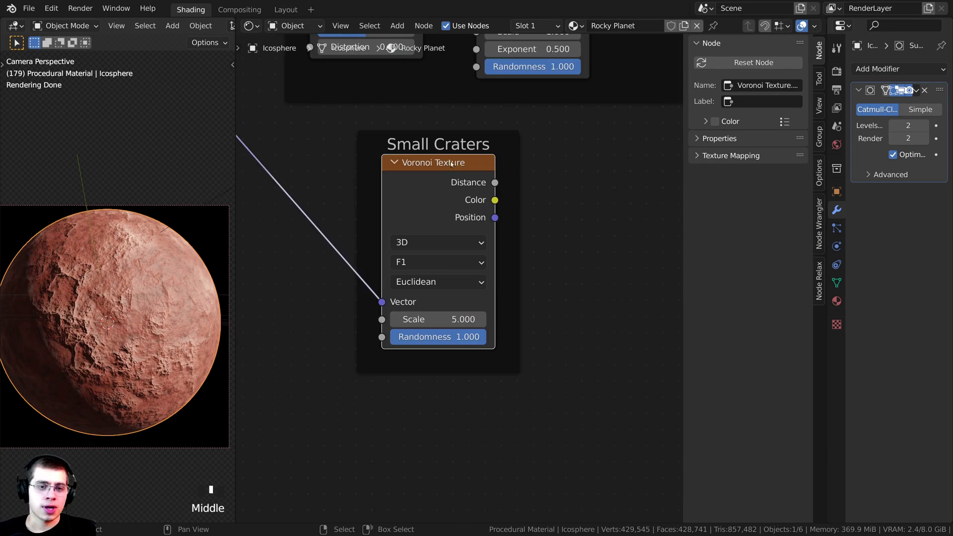
{"action": "left_click", "coordinate": [458, 166], "text": "ctrl+shift"}
{"action": "middle_click_drag", "start_coordinate": [89, 282], "coordinate": [89, 275], "text": "shift"}
Set the Small Craters Voronoi Texture's Scale to 250 and examine the dot pattern up close.
{"action": "middle_click_drag", "start_coordinate": [346, 308], "coordinate": [368, 291]}
{"action": "left_click", "coordinate": [460, 302]}
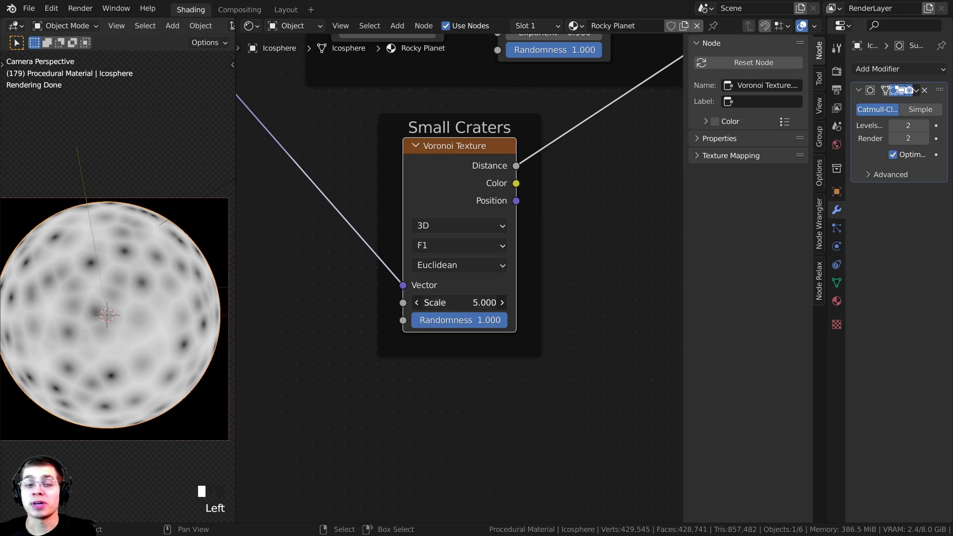
{"action": "type", "text": "250"}
{"action": "left_click", "coordinate": [513, 329]}
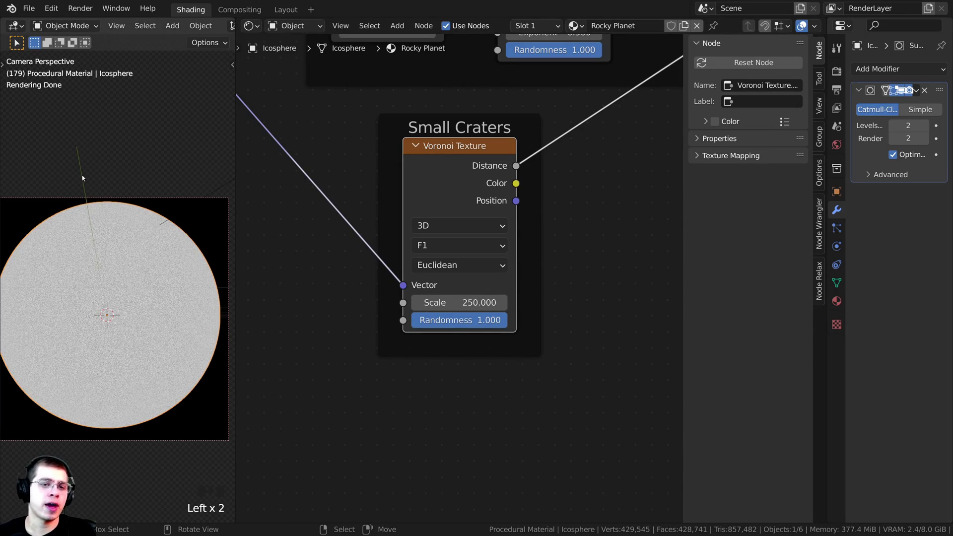
{"action": "scroll", "coordinate": [56, 300], "scroll_direction": "up", "scroll_amount": 11}
{"action": "scroll", "coordinate": [55, 300], "scroll_direction": "up", "scroll_amount": 6}
{"action": "scroll", "coordinate": [490, 209], "scroll_direction": "down", "scroll_amount": 4}
{"action": "middle_click_drag", "start_coordinate": [489, 208], "coordinate": [449, 230]}
{"action": "scroll", "coordinate": [450, 231], "scroll_direction": "down", "scroll_amount": 1}
{"action": "scroll", "coordinate": [151, 269], "scroll_direction": "up", "scroll_amount": 10}
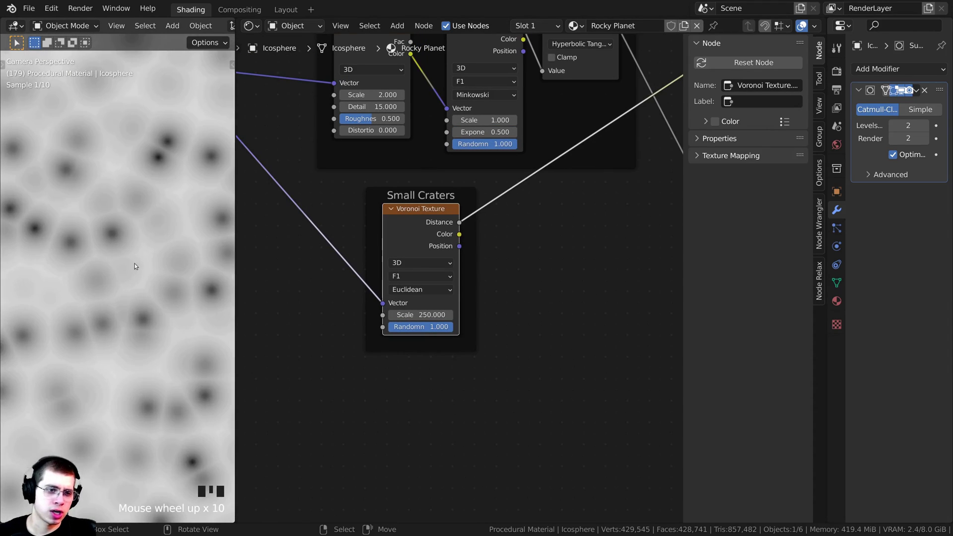
{"action": "scroll", "coordinate": [152, 224], "scroll_direction": "down", "scroll_amount": 9}
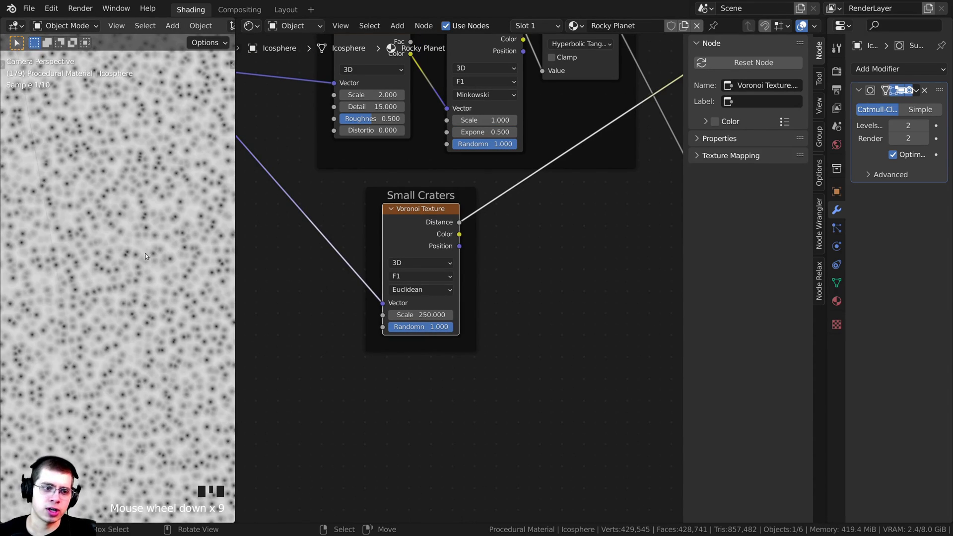
Add a ColorRamp node on the link leaving the Small Craters Voronoi Texture's Distance output and hide the node properties.
{"action": "key", "text": "shift+a"}
{"action": "left_click", "coordinate": [420, 230]}
{"action": "type", "text": "col"}
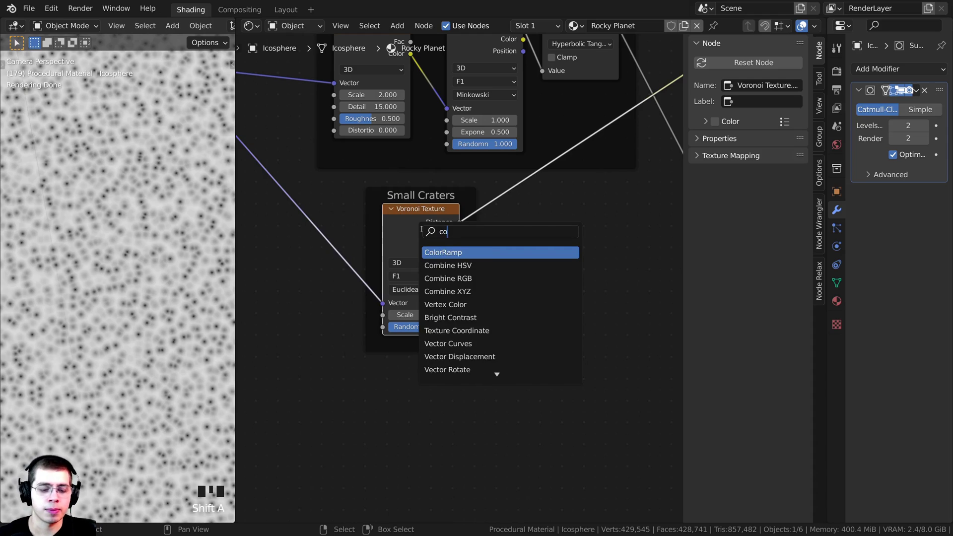
{"action": "left_click", "coordinate": [475, 253]}
{"action": "left_click", "coordinate": [561, 248]}
{"action": "key", "text": "n"}
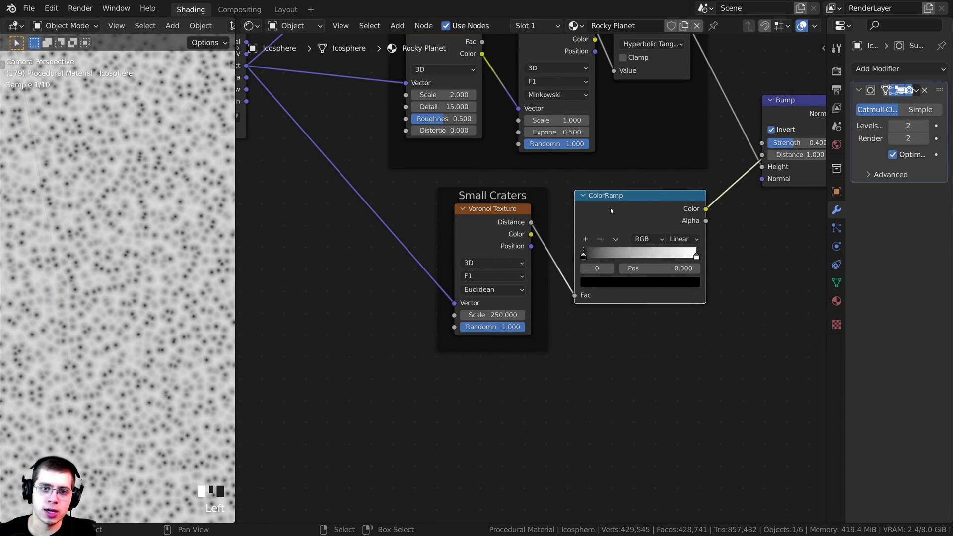
Move the ColorRamp into the Small Craters frame beside the Voronoi Texture and preview its output on the planet.
{"action": "left_click", "coordinate": [530, 228]}
{"action": "scroll", "coordinate": [542, 251], "scroll_direction": "down", "scroll_amount": 1}
{"action": "left_click", "coordinate": [542, 252], "text": "ctrl+shift"}
{"action": "left_click", "coordinate": [542, 252], "text": "ctrl+shift"}
{"action": "left_click_drag", "start_coordinate": [536, 252], "coordinate": [532, 248]}
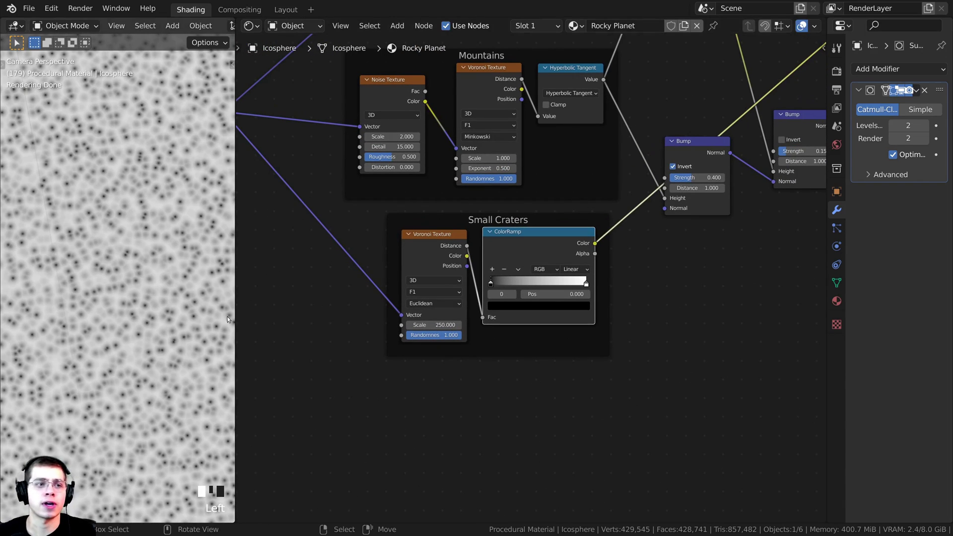
Tighten the Small Craters ColorRamp by moving the black stop inward to about 0.19 and the white stop to 0.466.
{"action": "middle_click_drag", "start_coordinate": [365, 308], "coordinate": [359, 292]}
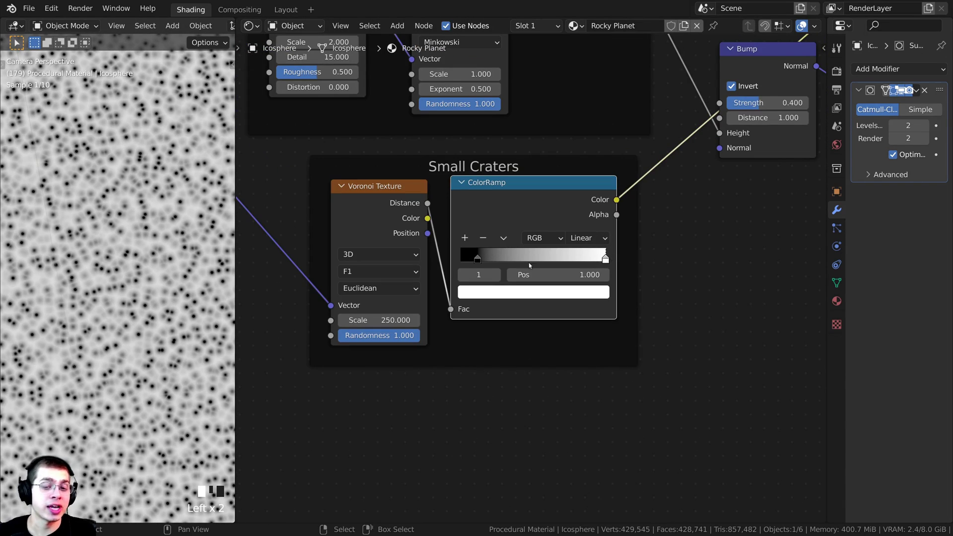
{"action": "mouse_move", "coordinate": [528, 263]}
{"action": "left_mouse_down"}
{"action": "mouse_move", "coordinate": [505, 259]}
{"action": "mouse_move", "coordinate": [523, 260]}
{"action": "left_mouse_up"}
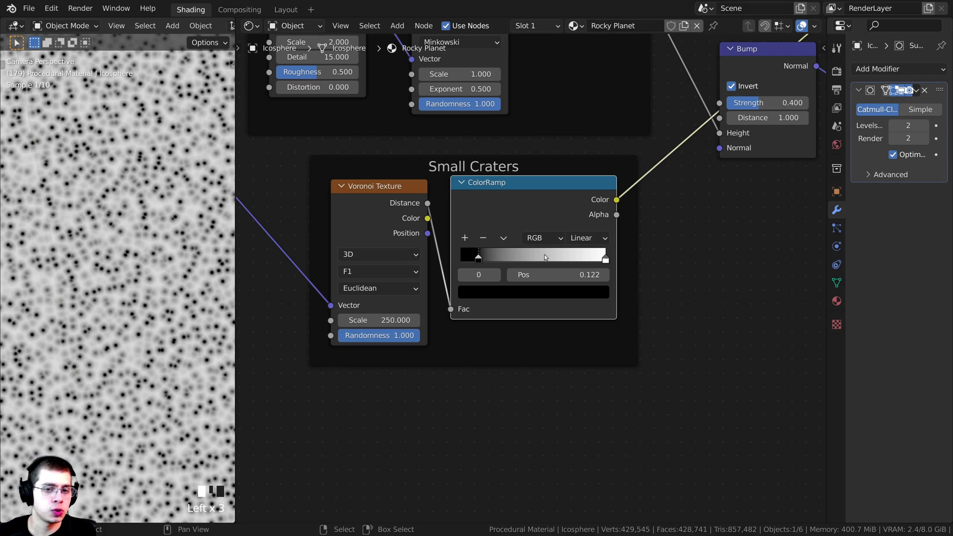
{"action": "left_click_drag", "start_coordinate": [602, 258], "coordinate": [488, 258]}
{"action": "left_click_drag", "start_coordinate": [512, 258], "coordinate": [529, 259]}
{"action": "left_click", "coordinate": [489, 258]}
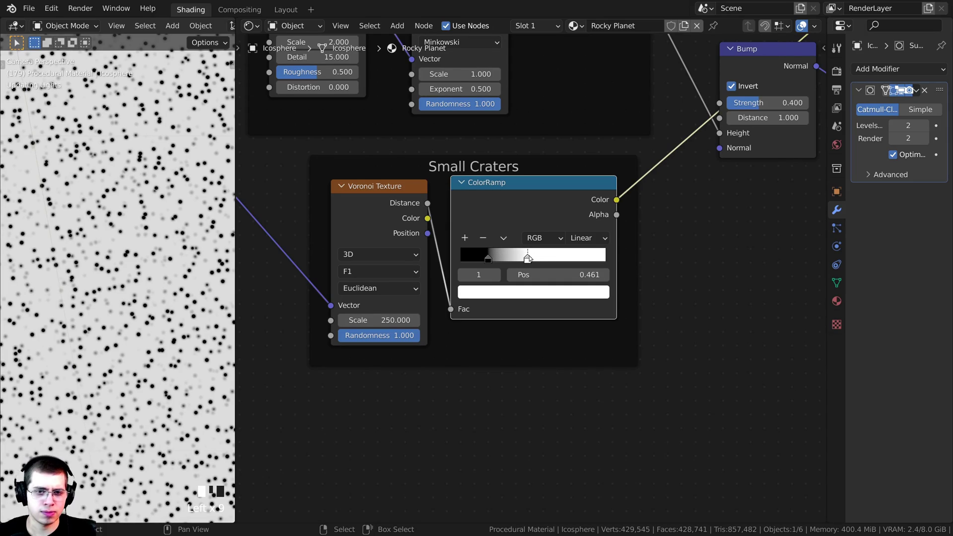
{"action": "scroll", "coordinate": [213, 281], "scroll_direction": "down", "scroll_amount": 3}
{"action": "scroll", "coordinate": [546, 370], "scroll_direction": "down", "scroll_amount": 3}
{"action": "scroll", "coordinate": [91, 271], "scroll_direction": "down", "scroll_amount": 4}
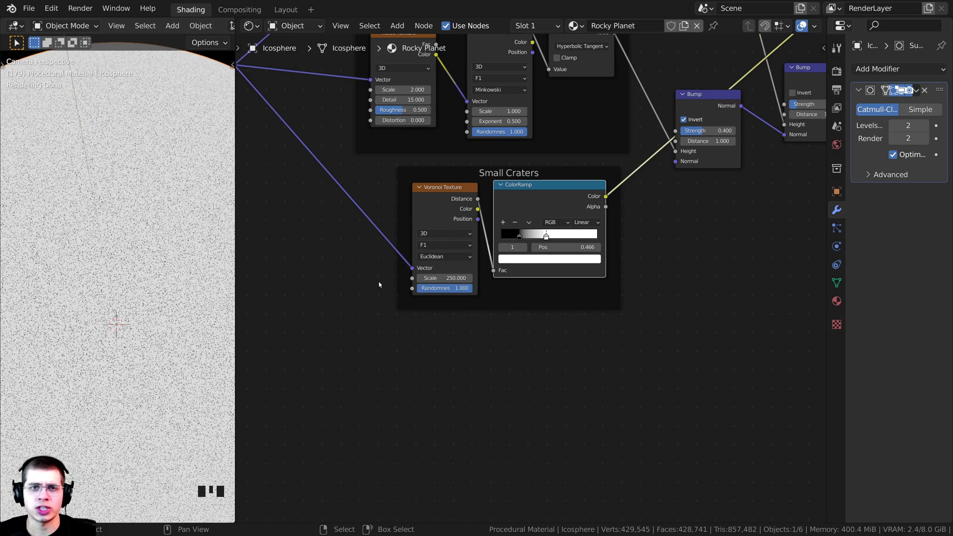
Add a Noise Texture node and place it below the Voronoi Texture in the Small Craters frame.
{"action": "scroll", "coordinate": [379, 286], "scroll_direction": "up", "scroll_amount": 2}
{"action": "key", "text": "shift+a"}
{"action": "left_click", "coordinate": [432, 197]}
{"action": "type", "text": "no"}
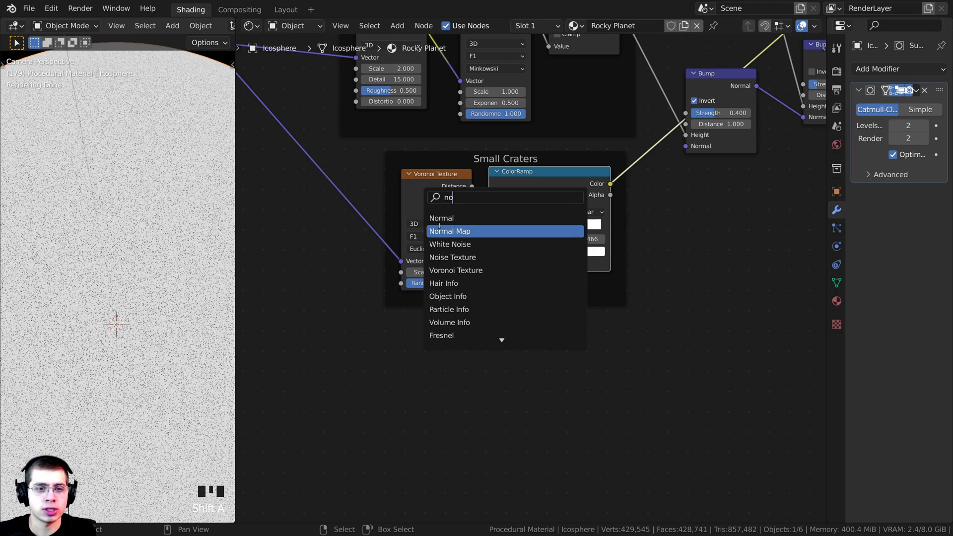
{"action": "type", "text": "i"}
{"action": "left_click", "coordinate": [433, 230]}
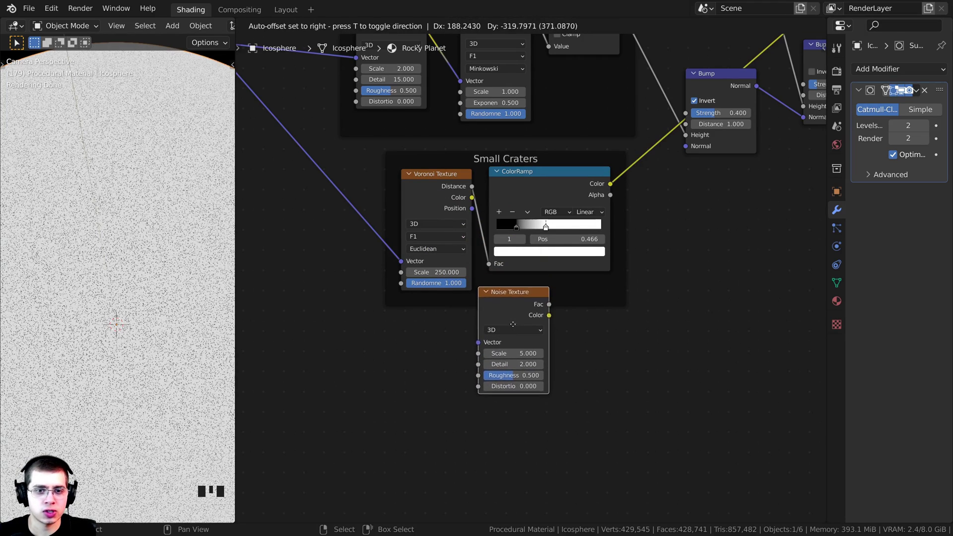
{"action": "left_click", "coordinate": [511, 300]}
{"action": "left_click", "coordinate": [507, 289]}
{"action": "left_click_drag", "start_coordinate": [508, 290], "coordinate": [434, 318]}
Reposition the Texture Coordinate node and connect its Object output to the new Noise Texture's Vector input.
{"action": "scroll", "coordinate": [366, 271], "scroll_direction": "down", "scroll_amount": 3}
{"action": "middle_click_drag", "start_coordinate": [366, 271], "coordinate": [467, 288]}
{"action": "left_click_drag", "start_coordinate": [302, 71], "coordinate": [299, 203]}
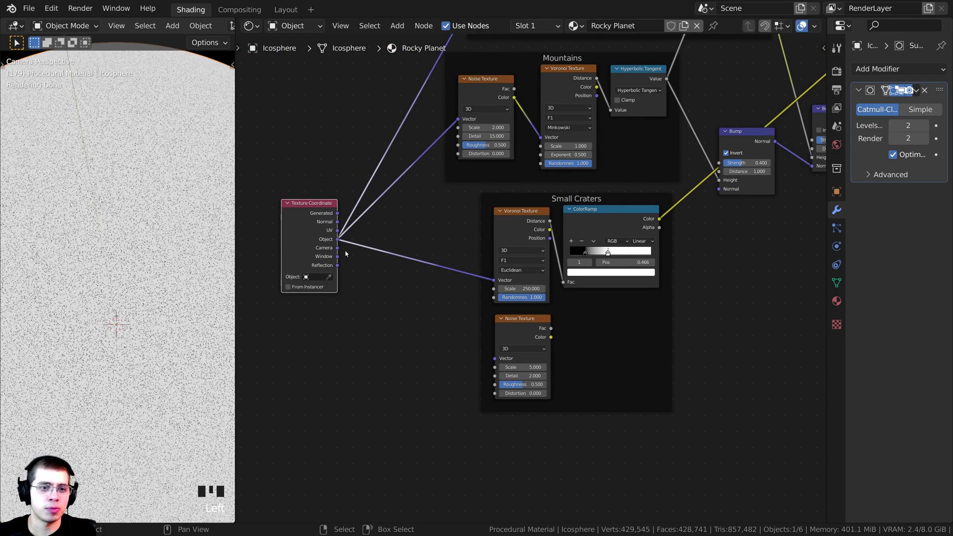
{"action": "left_click_drag", "start_coordinate": [337, 240], "coordinate": [495, 358]}
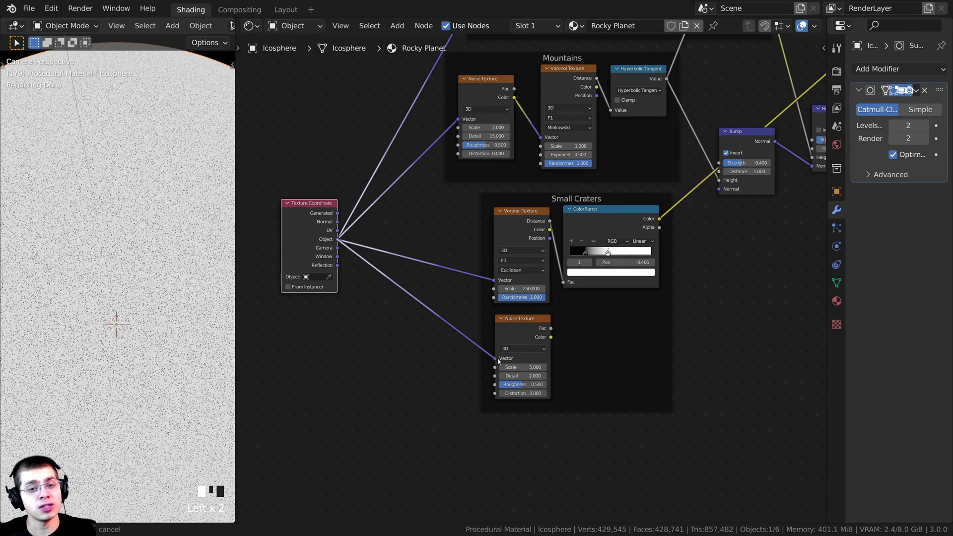
{"action": "left_click_drag", "start_coordinate": [317, 241], "coordinate": [318, 201]}
Preview the Small Craters Noise Texture on the planet and set its Detail to 15 and Roughness to 0.6.
{"action": "scroll", "coordinate": [537, 324], "scroll_direction": "up", "scroll_amount": 4}
{"action": "middle_click_drag", "start_coordinate": [536, 323], "coordinate": [480, 283]}
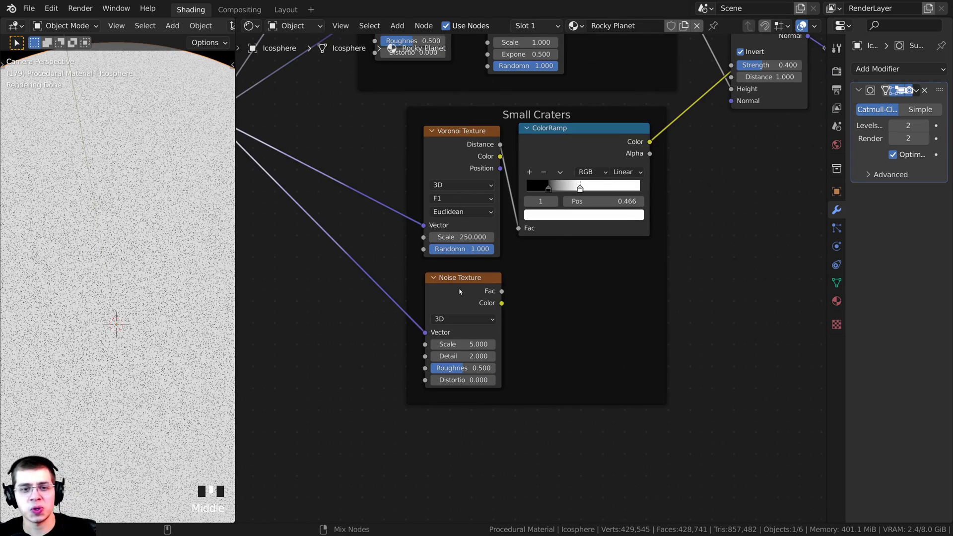
{"action": "left_click", "coordinate": [460, 292], "text": "ctrl+shift"}
{"action": "scroll", "coordinate": [120, 273], "scroll_direction": "down", "scroll_amount": 2}
{"action": "scroll", "coordinate": [439, 320], "scroll_direction": "up", "scroll_amount": 6}
{"action": "left_click_drag", "start_coordinate": [473, 303], "coordinate": [537, 302]}
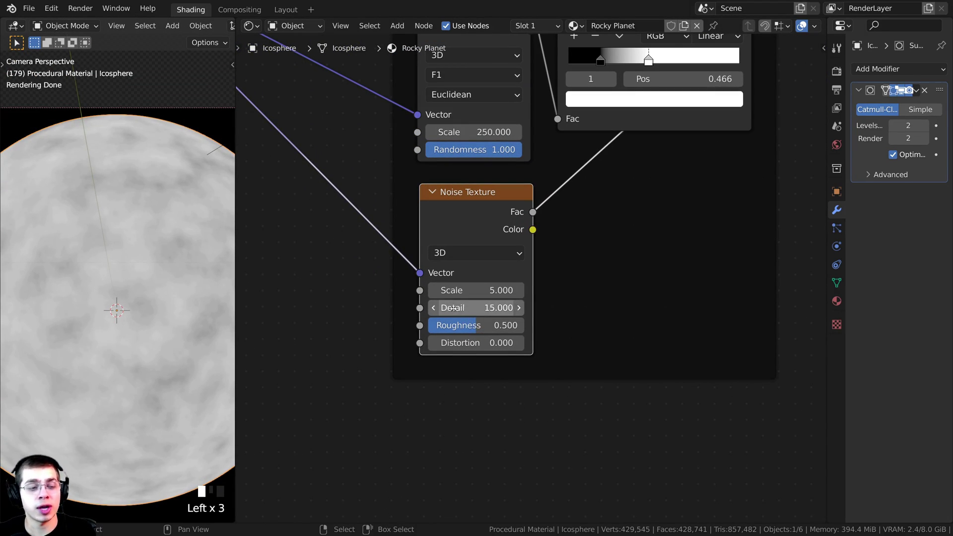
{"action": "middle_click_drag", "start_coordinate": [464, 308], "coordinate": [426, 306]}
{"action": "left_click", "coordinate": [432, 325]}
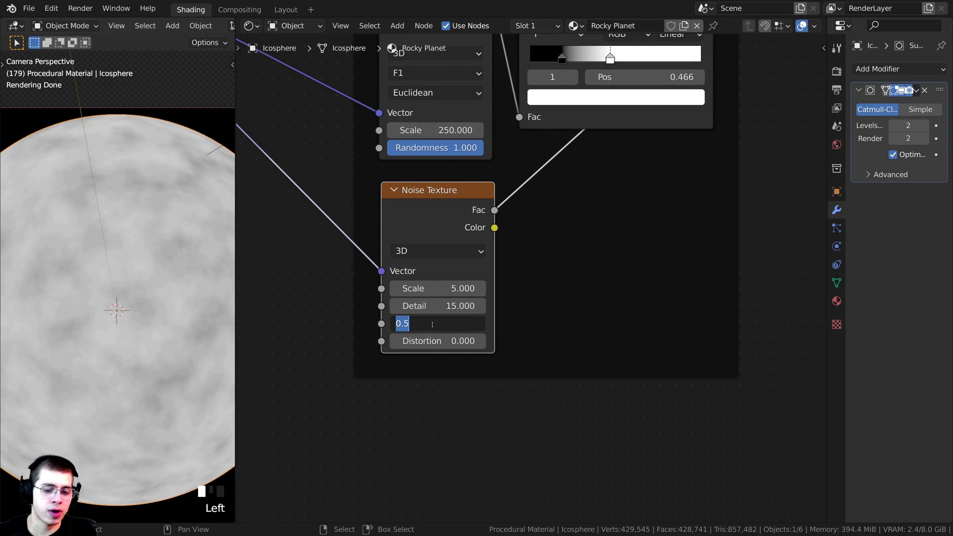
{"action": "key", "text": "Return"}
{"action": "left_click_drag", "start_coordinate": [418, 260], "coordinate": [417, 271]}
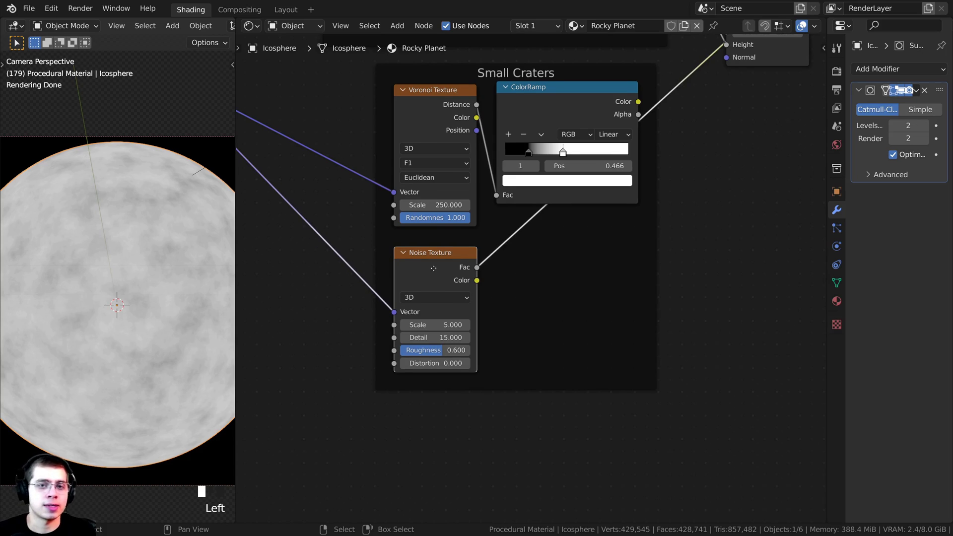
Duplicate the Small Craters ColorRamp and place the copy beside the Noise Texture.
{"action": "middle_click_drag", "start_coordinate": [438, 265], "coordinate": [414, 286]}
{"action": "middle_click_drag", "start_coordinate": [507, 137], "coordinate": [491, 181]}
{"action": "left_click_drag", "start_coordinate": [491, 176], "coordinate": [496, 187]}
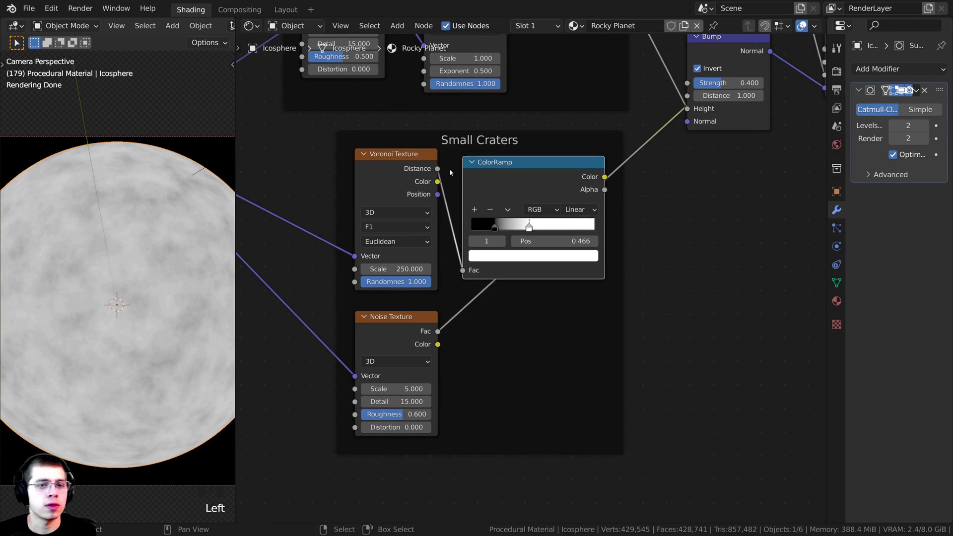
{"action": "middle_click_drag", "start_coordinate": [477, 179], "coordinate": [474, 158]}
{"action": "scroll", "coordinate": [154, 275], "scroll_direction": "up", "scroll_amount": 3}
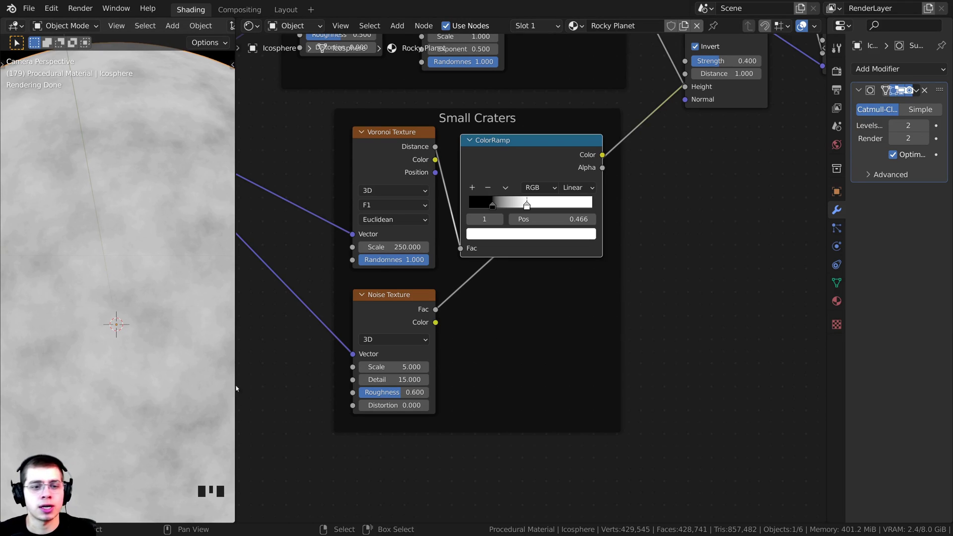
{"action": "key", "text": "shift+d"}
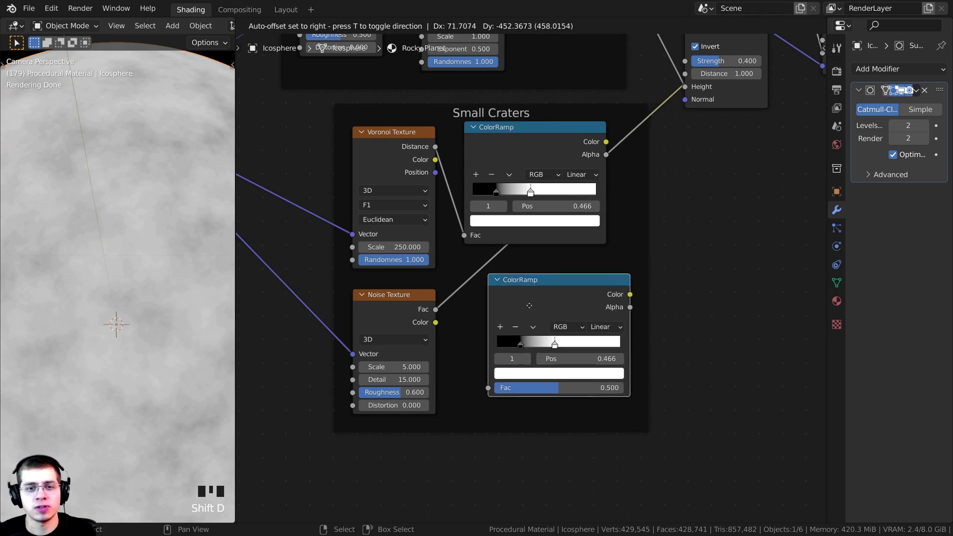
{"action": "left_click", "coordinate": [521, 313]}
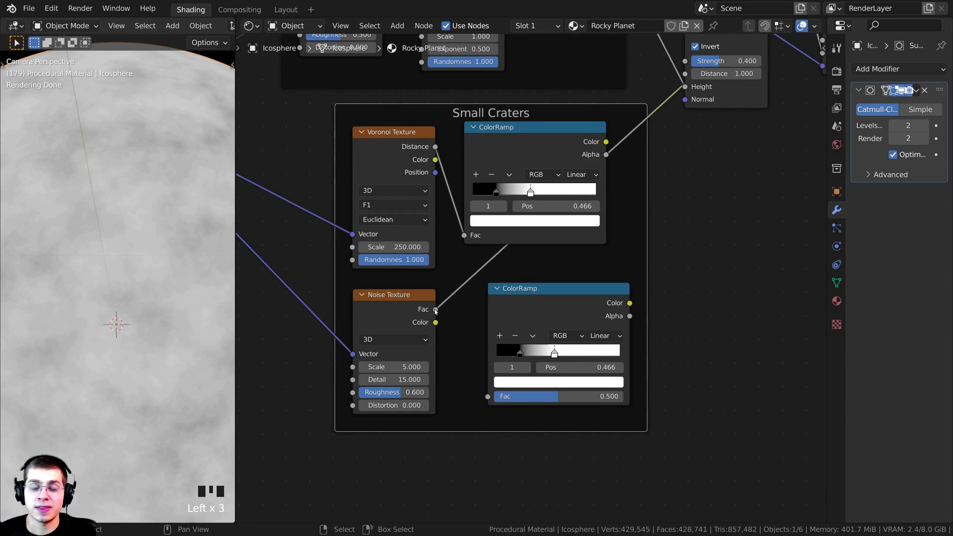
Connect the Noise Texture's Fac output to the duplicated ColorRamp's Fac input and preview that ramp on the planet.
{"action": "left_click_drag", "start_coordinate": [436, 310], "coordinate": [487, 396]}
{"action": "left_click_drag", "start_coordinate": [542, 294], "coordinate": [535, 293]}
{"action": "left_click", "coordinate": [560, 297], "text": "ctrl+shift"}
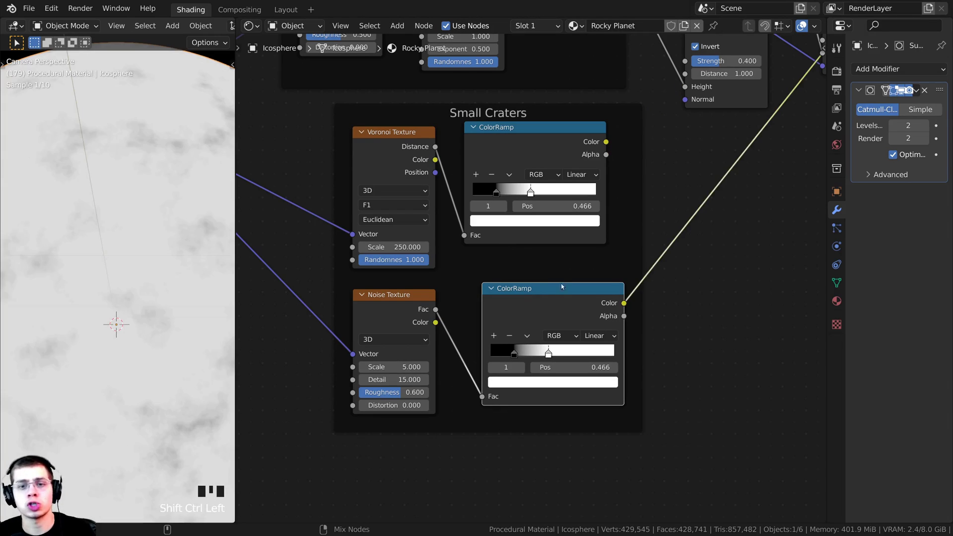
Sharpen the noise ColorRamp's contrast by moving the black stop to 0.482 and the white stop to 0.531.
{"action": "scroll", "coordinate": [731, 417], "scroll_direction": "up", "scroll_amount": 3}
{"action": "scroll", "coordinate": [187, 311], "scroll_direction": "down", "scroll_amount": 1}
{"action": "scroll", "coordinate": [590, 332], "scroll_direction": "up", "scroll_amount": 4}
{"action": "left_click_drag", "start_coordinate": [472, 341], "coordinate": [517, 340]}
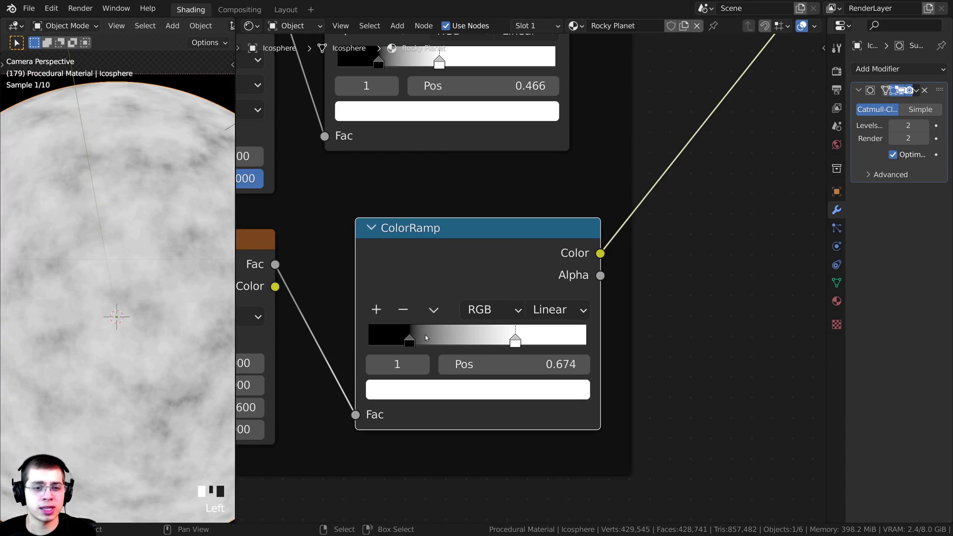
{"action": "left_click_drag", "start_coordinate": [411, 340], "coordinate": [474, 340]}
{"action": "scroll", "coordinate": [149, 293], "scroll_direction": "down", "scroll_amount": 4}
{"action": "scroll", "coordinate": [149, 293], "scroll_direction": "up", "scroll_amount": 4}
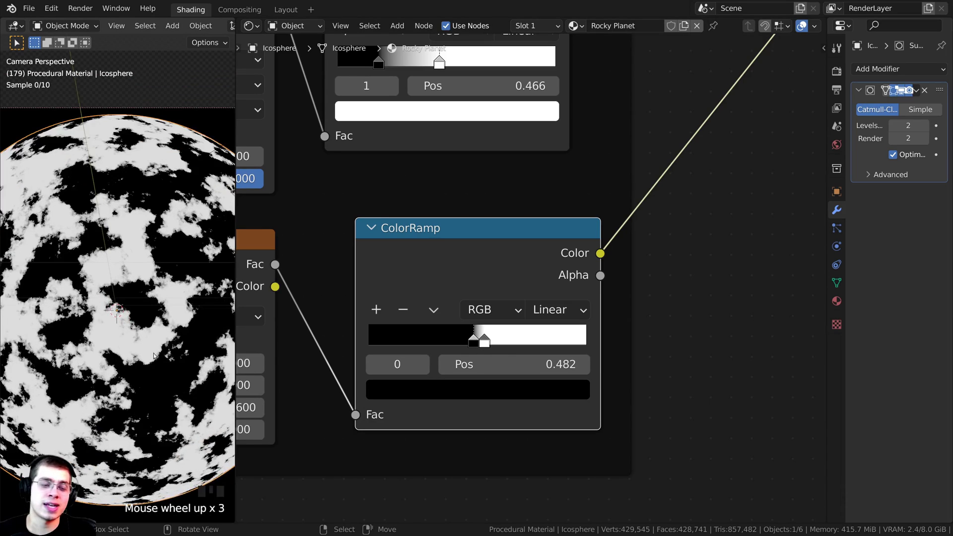
{"action": "scroll", "coordinate": [149, 293], "scroll_direction": "down", "scroll_amount": 4}
Add a MixRGB node and place it on the noise ColorRamp's Color link, beyond the two Small Craters ramps.
{"action": "left_click", "coordinate": [400, 294]}
{"action": "scroll", "coordinate": [492, 134], "scroll_direction": "down", "scroll_amount": 2}
{"action": "middle_click_drag", "start_coordinate": [493, 134], "coordinate": [521, 209]}
{"action": "key", "text": "shift+a"}
{"action": "left_click", "coordinate": [520, 206]}
{"action": "type", "text": "mix"}
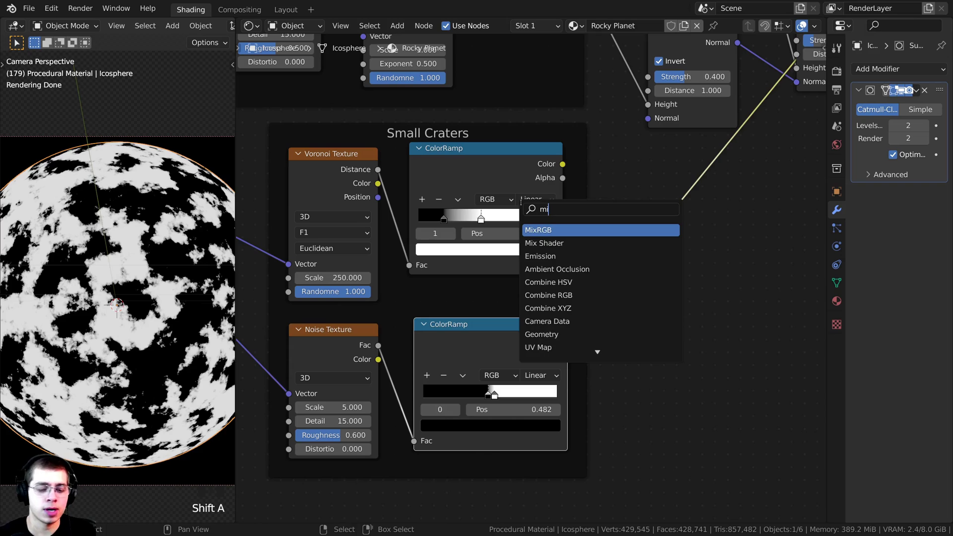
{"action": "left_click", "coordinate": [554, 231]}
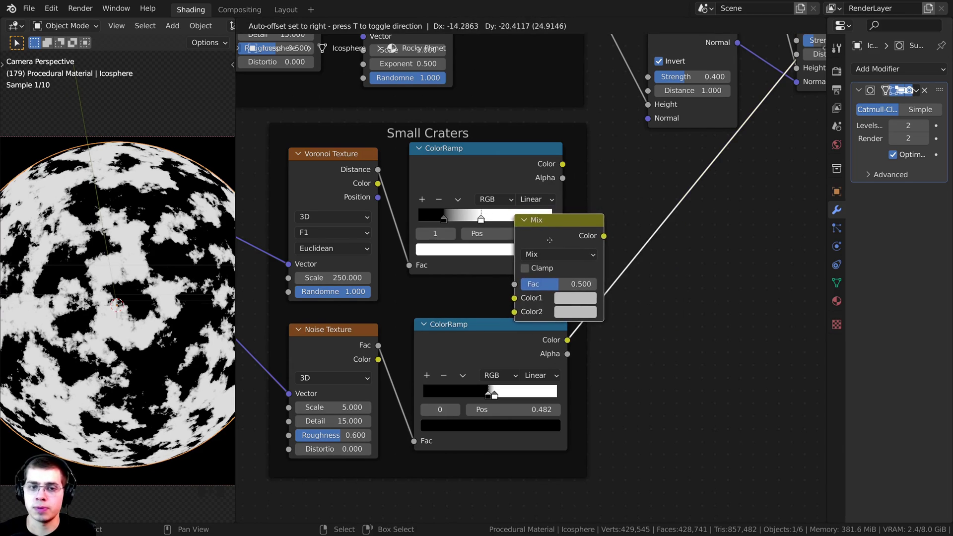
{"action": "left_click", "coordinate": [496, 184]}
{"action": "left_click_drag", "start_coordinate": [491, 183], "coordinate": [575, 231]}
{"action": "scroll", "coordinate": [432, 162], "scroll_direction": "down", "scroll_amount": 3}
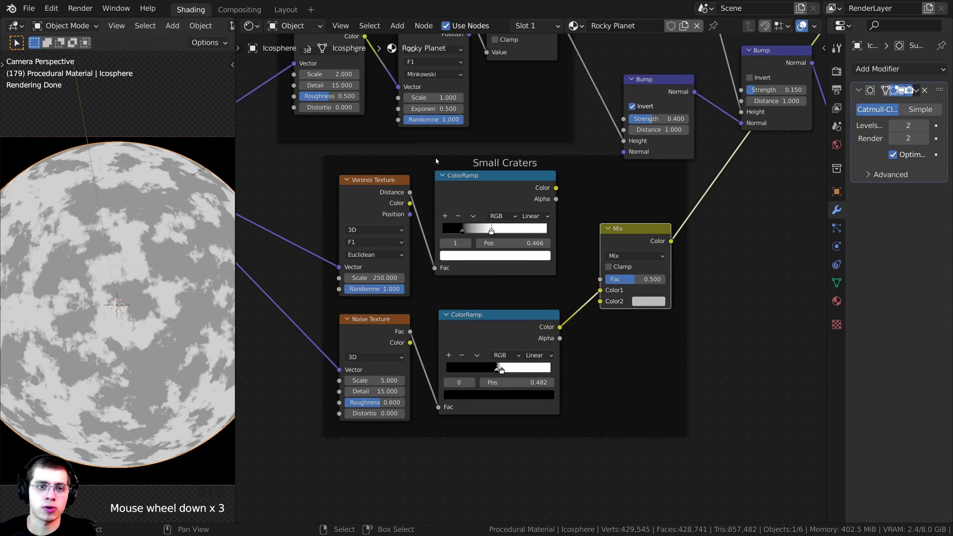
Rearrange the Texture Coordinate node and the Main Surface, Mountains and Small Craters nodes to tidy the node tree.
{"action": "middle_click_drag", "start_coordinate": [432, 162], "coordinate": [454, 164]}
{"action": "scroll", "coordinate": [437, 184], "scroll_direction": "down", "scroll_amount": 10}
{"action": "middle_click_drag", "start_coordinate": [461, 230], "coordinate": [490, 239]}
{"action": "left_click_drag", "start_coordinate": [490, 240], "coordinate": [447, 247]}
{"action": "scroll", "coordinate": [377, 233], "scroll_direction": "up", "scroll_amount": 3}
{"action": "left_click_drag", "start_coordinate": [343, 215], "coordinate": [327, 215]}
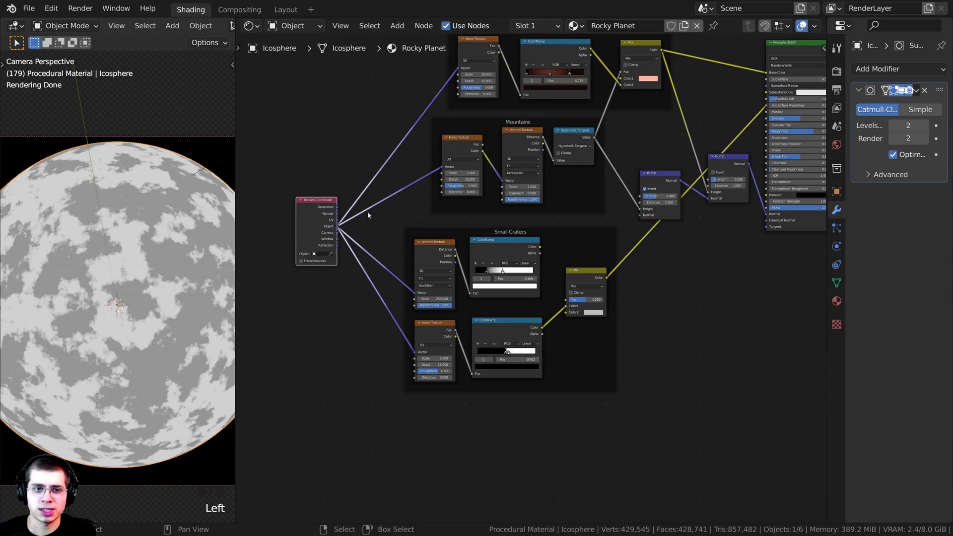
{"action": "middle_click_drag", "start_coordinate": [441, 149], "coordinate": [453, 209]}
{"action": "left_click_drag", "start_coordinate": [474, 184], "coordinate": [457, 197]}
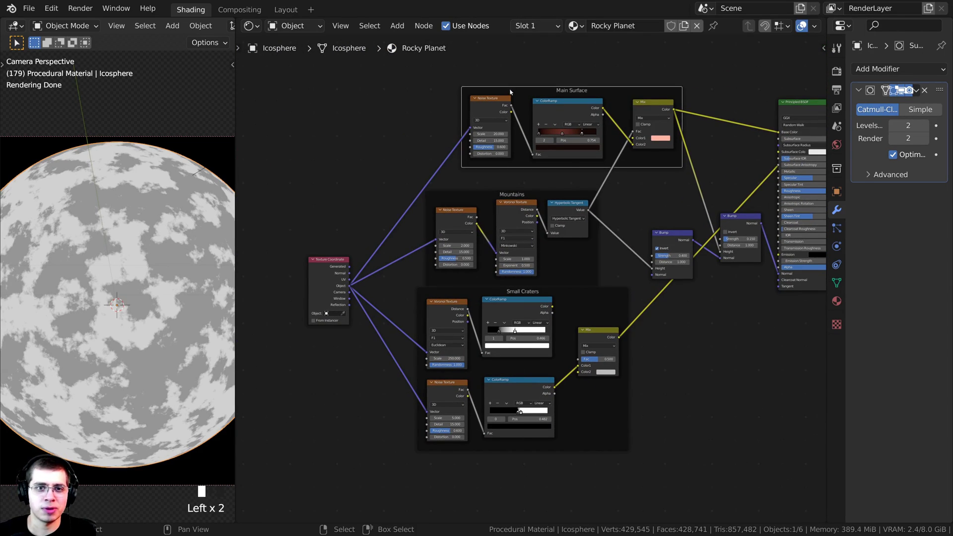
{"action": "left_click_drag", "start_coordinate": [510, 92], "coordinate": [466, 106]}
{"action": "scroll", "coordinate": [555, 369], "scroll_direction": "up", "scroll_amount": 1}
{"action": "middle_click_drag", "start_coordinate": [554, 368], "coordinate": [460, 280]}
{"action": "scroll", "coordinate": [460, 280], "scroll_direction": "up", "scroll_amount": 4}
{"action": "mouse_move", "coordinate": [491, 260]}
{"action": "left_mouse_down"}
{"action": "mouse_move", "coordinate": [482, 248]}
{"action": "mouse_move", "coordinate": [496, 246]}
{"action": "left_mouse_up"}
Move the noise ColorRamp's link to the Mix node's Color2 and connect the Voronoi ColorRamp's Color output to Color1.
{"action": "middle_click_drag", "start_coordinate": [398, 341], "coordinate": [462, 367]}
{"action": "scroll", "coordinate": [463, 367], "scroll_direction": "up", "scroll_amount": 7}
{"action": "left_click_drag", "start_coordinate": [463, 367], "coordinate": [461, 363]}
{"action": "left_click_drag", "start_coordinate": [577, 284], "coordinate": [579, 299]}
{"action": "left_click_drag", "start_coordinate": [469, 162], "coordinate": [578, 282]}
Set the Small Craters Mix node's blending mode to Lighten and check the crater pattern up close.
{"action": "middle_click_drag", "start_coordinate": [651, 230], "coordinate": [619, 230]}
{"action": "left_click", "coordinate": [595, 229]}
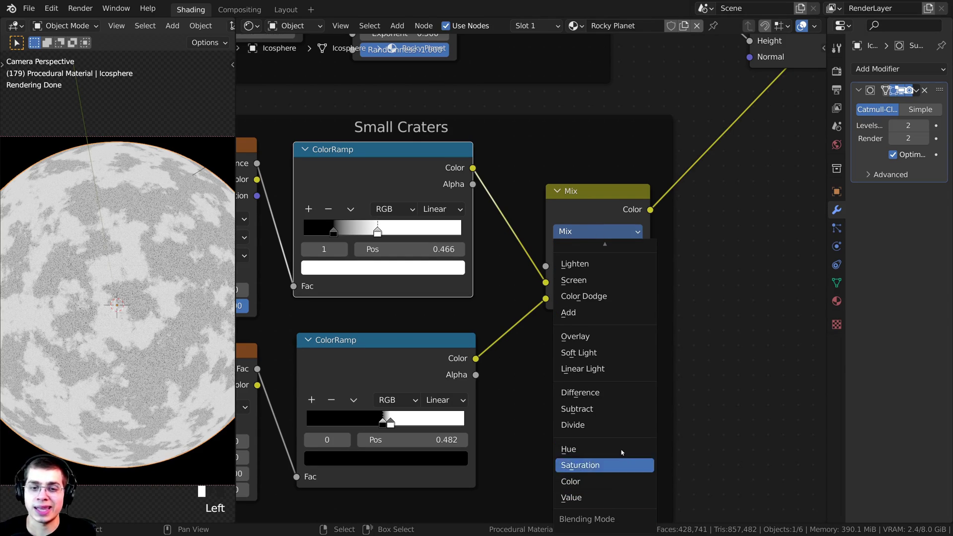
{"action": "scroll", "coordinate": [582, 330], "scroll_direction": "up", "scroll_amount": 4}
{"action": "left_click", "coordinate": [586, 331]}
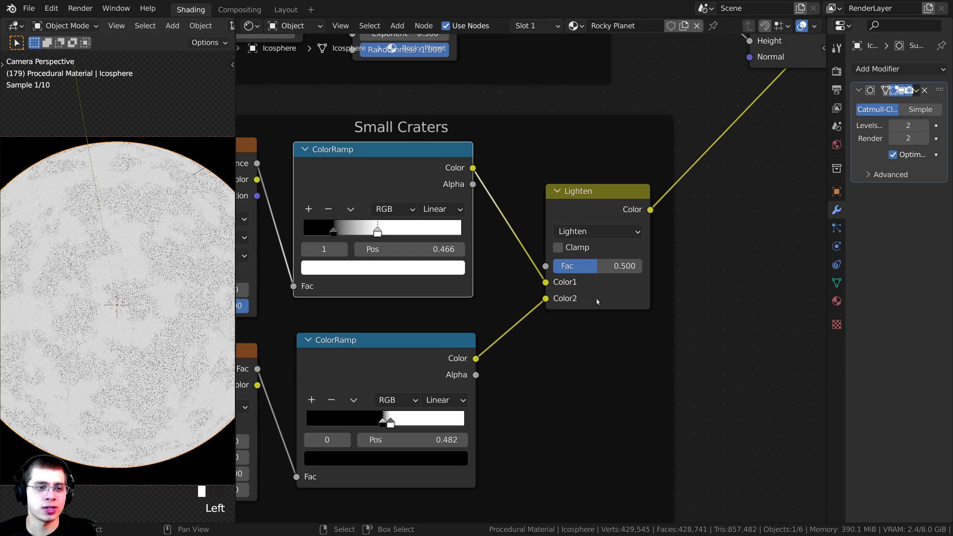
{"action": "scroll", "coordinate": [164, 341], "scroll_direction": "up", "scroll_amount": 2}
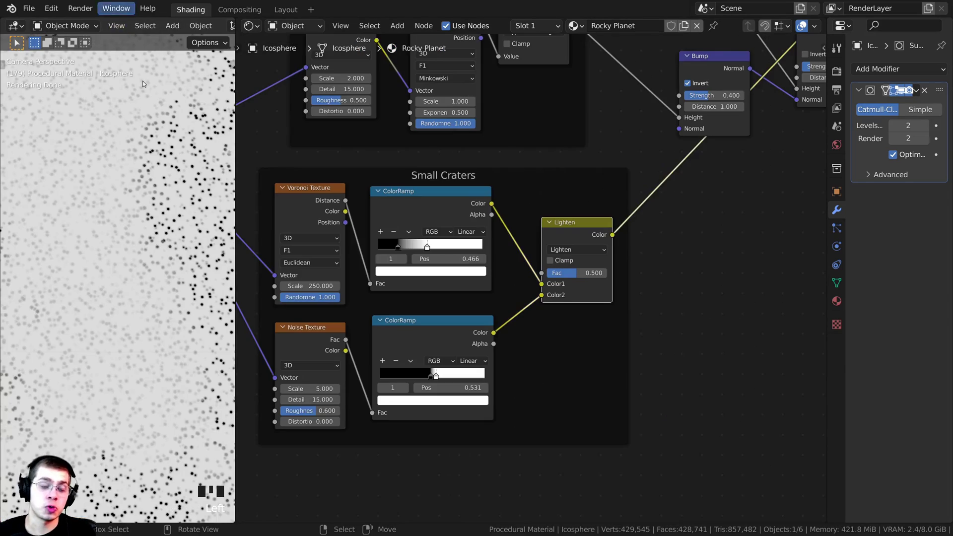
{"action": "scroll", "coordinate": [162, 299], "scroll_direction": "down", "scroll_amount": 1}
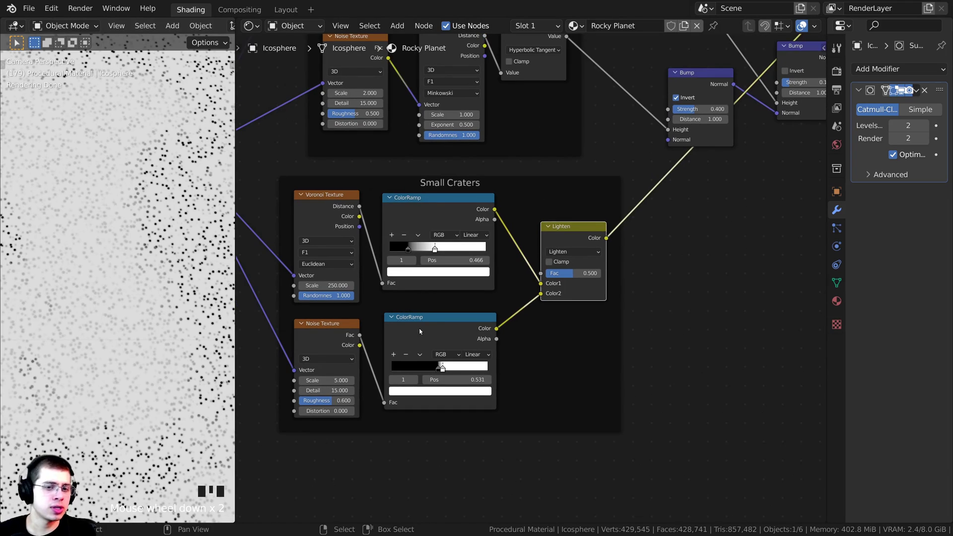
Compare the preview of the noise ColorRamp with that of the Lighten node's output on the planet.
{"action": "scroll", "coordinate": [447, 328], "scroll_direction": "up", "scroll_amount": 4}
{"action": "left_click", "coordinate": [469, 325], "text": "ctrl+shift"}
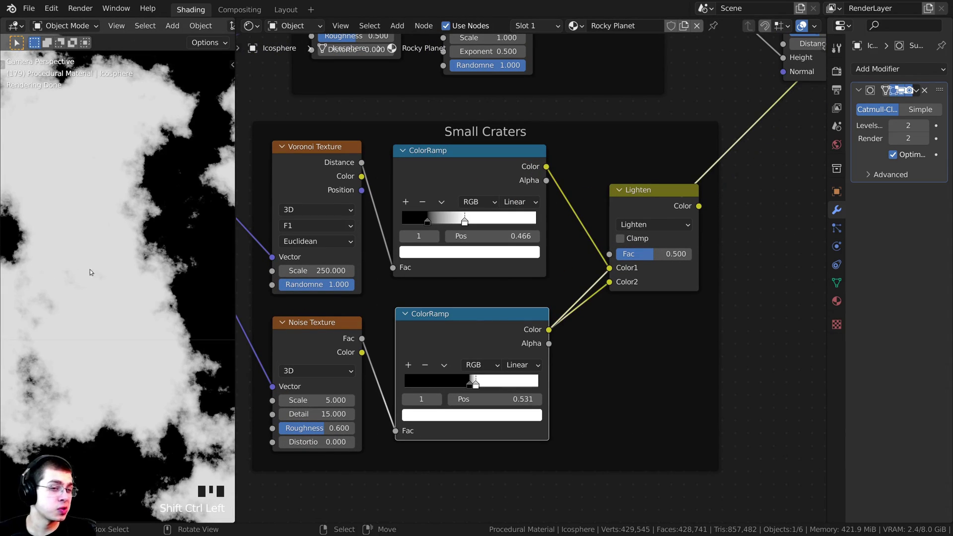
{"action": "left_click", "coordinate": [662, 207], "text": "ctrl+shift"}
{"action": "scroll", "coordinate": [153, 299], "scroll_direction": "up", "scroll_amount": 3}
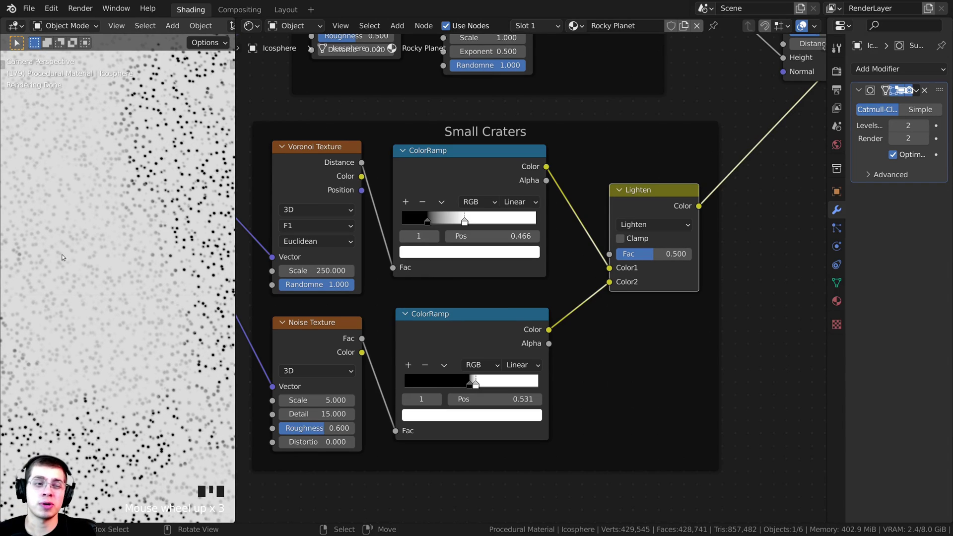
{"action": "scroll", "coordinate": [628, 252], "scroll_direction": "up", "scroll_amount": 1}
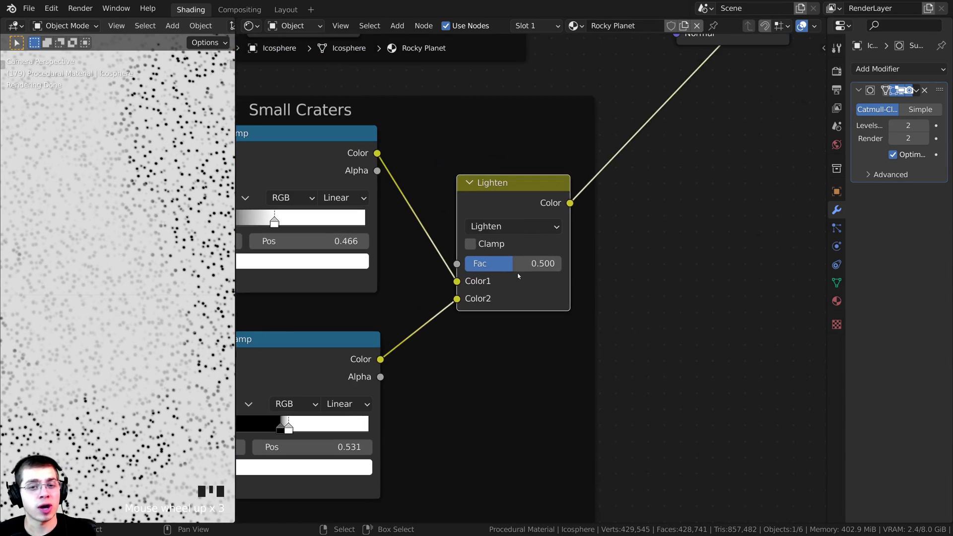
Set the Lighten node's Fac to 1 and examine how the craters are distributed across the planet.
{"action": "left_click", "coordinate": [498, 263]}
{"action": "type", "text": "1"}
{"action": "key", "text": "Return"}
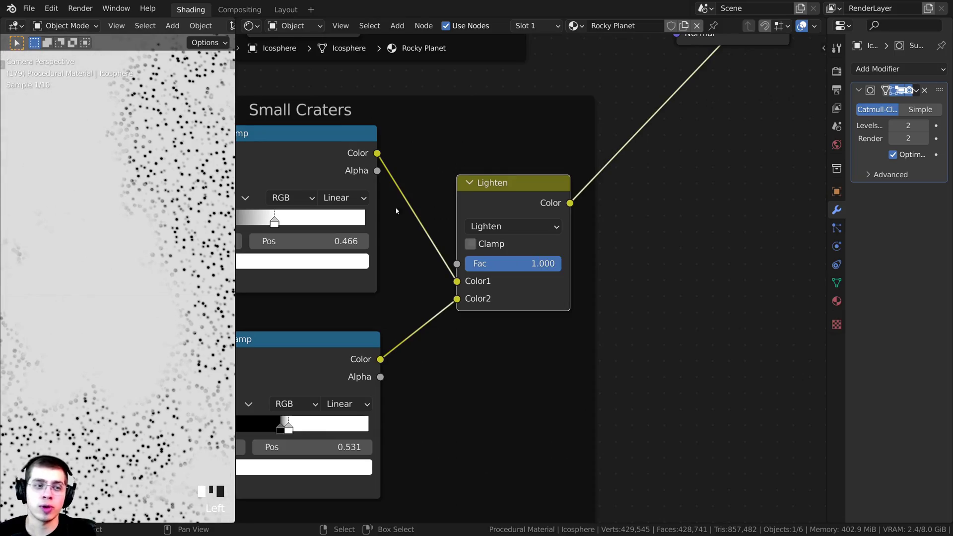
{"action": "scroll", "coordinate": [133, 235], "scroll_direction": "down", "scroll_amount": 5}
{"action": "scroll", "coordinate": [133, 234], "scroll_direction": "up", "scroll_amount": 5}
{"action": "scroll", "coordinate": [74, 292], "scroll_direction": "down", "scroll_amount": 3, "text": "shift"}
{"action": "scroll", "coordinate": [75, 292], "scroll_direction": "down", "scroll_amount": 7}
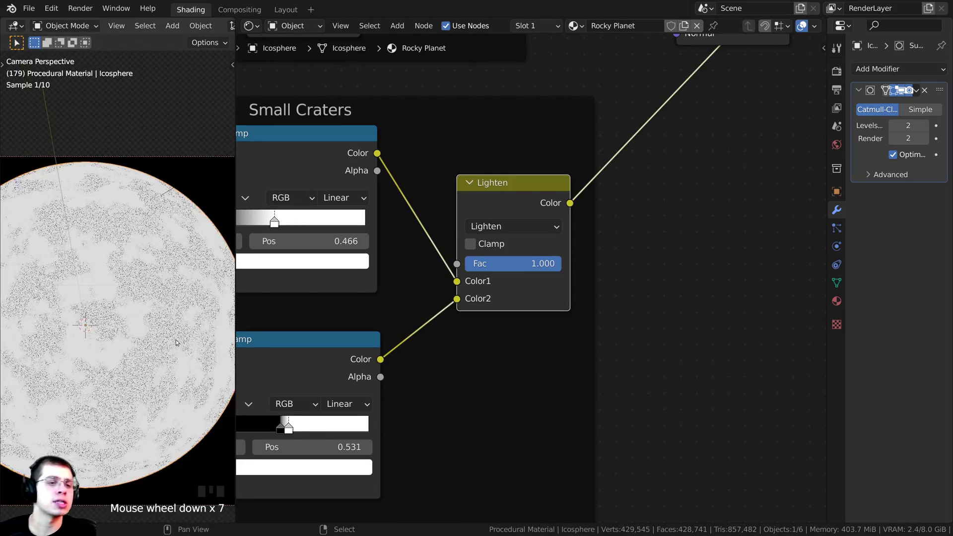
{"action": "middle_click_drag", "start_coordinate": [172, 341], "coordinate": [194, 340], "text": "shift"}
{"action": "scroll", "coordinate": [482, 333], "scroll_direction": "down", "scroll_amount": 4}
{"action": "scroll", "coordinate": [521, 267], "scroll_direction": "up", "scroll_amount": 1}
{"action": "scroll", "coordinate": [521, 267], "scroll_direction": "up", "scroll_amount": 1}
Duplicate the mountains' Bump node, place the copy beside the Small Craters frame and connect the Lighten Color output to its Height.
{"action": "left_click", "coordinate": [490, 271]}
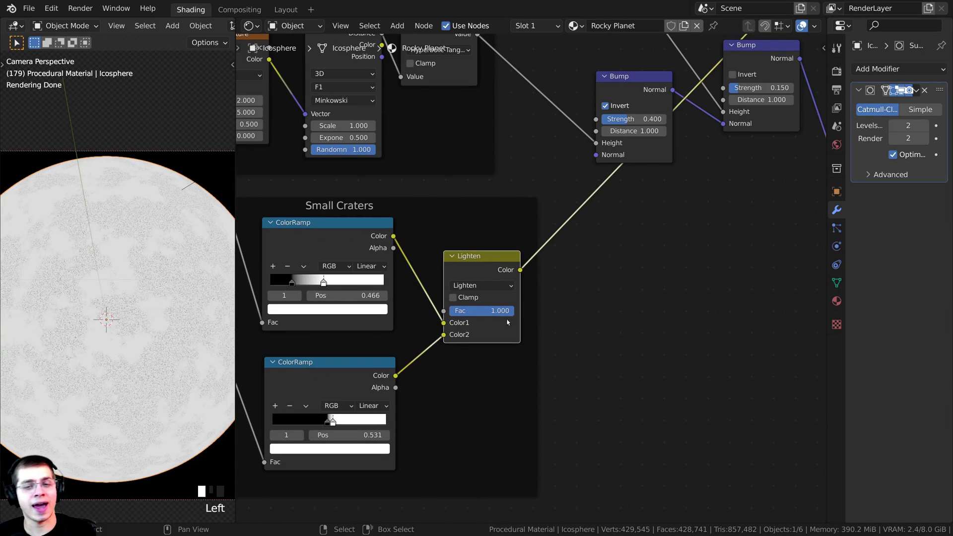
{"action": "scroll", "coordinate": [515, 316], "scroll_direction": "down", "scroll_amount": 2}
{"action": "scroll", "coordinate": [606, 146], "scroll_direction": "up", "scroll_amount": 2}
{"action": "left_click_drag", "start_coordinate": [603, 157], "coordinate": [628, 175]}
{"action": "key", "text": "shift+d"}
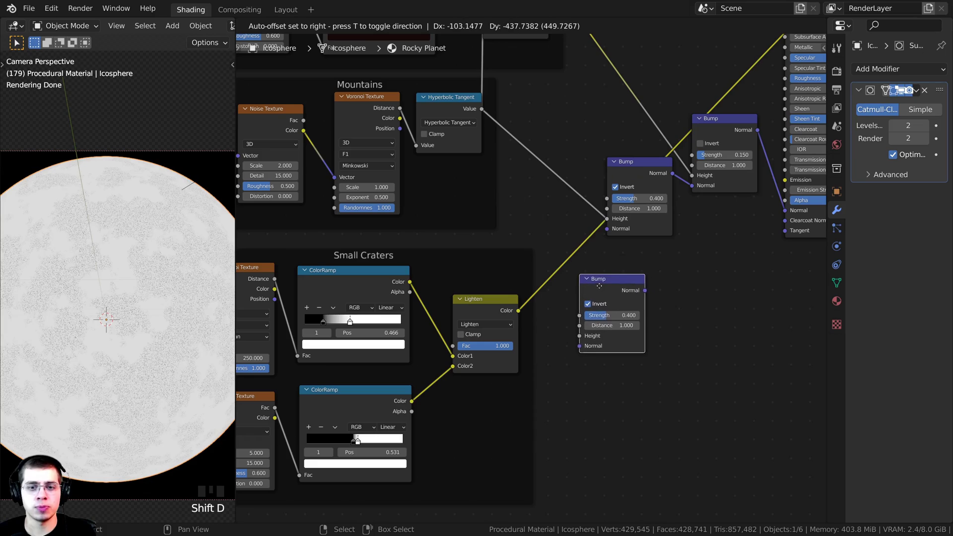
{"action": "left_click", "coordinate": [602, 302]}
{"action": "middle_click_drag", "start_coordinate": [603, 302], "coordinate": [615, 267]}
{"action": "scroll", "coordinate": [536, 268], "scroll_direction": "up", "scroll_amount": 5}
{"action": "left_click_drag", "start_coordinate": [536, 268], "coordinate": [543, 204]}
{"action": "left_click_drag", "start_coordinate": [596, 240], "coordinate": [621, 305]}
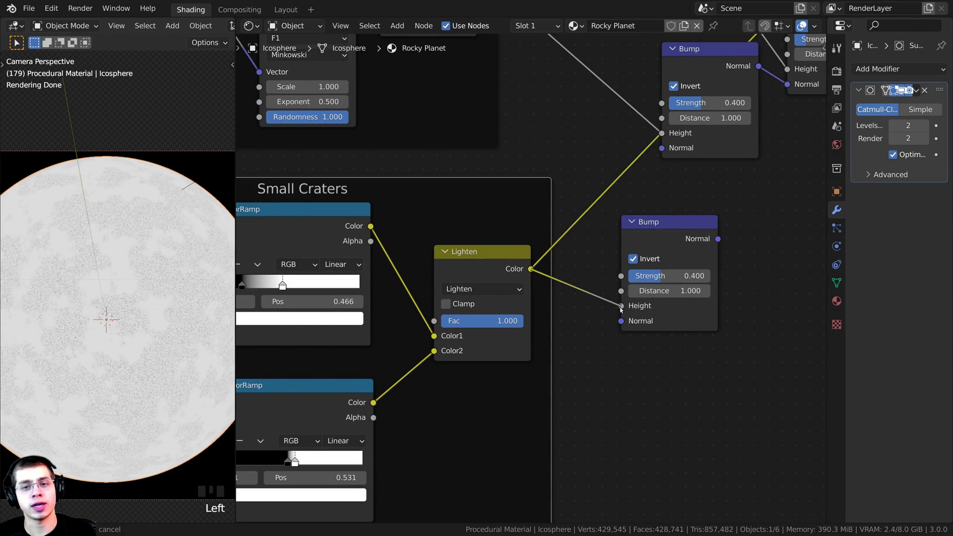
{"action": "scroll", "coordinate": [650, 262], "scroll_direction": "down", "scroll_amount": 3}
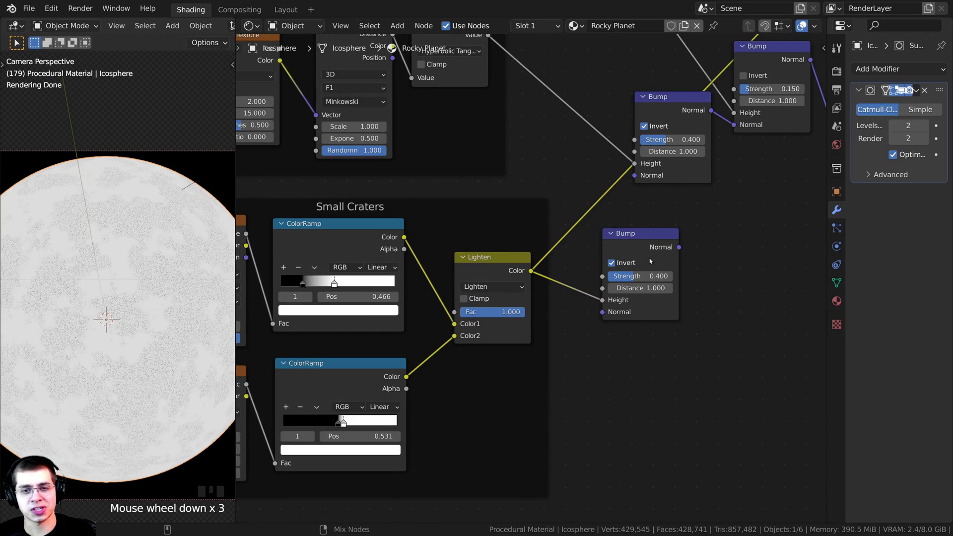
Preview the craters' Bump node on the planet and space out the Texture Coordinate node and the node frames.
{"action": "left_click", "coordinate": [642, 254], "text": "ctrl+shift"}
{"action": "scroll", "coordinate": [642, 255], "scroll_direction": "up", "scroll_amount": 2}
{"action": "left_click_drag", "start_coordinate": [637, 263], "coordinate": [600, 198]}
{"action": "left_click_drag", "start_coordinate": [486, 215], "coordinate": [441, 221]}
{"action": "left_click_drag", "start_coordinate": [579, 193], "coordinate": [553, 197]}
{"action": "scroll", "coordinate": [430, 248], "scroll_direction": "down", "scroll_amount": 6}
{"action": "middle_click_drag", "start_coordinate": [430, 248], "coordinate": [635, 249]}
{"action": "left_click_drag", "start_coordinate": [516, 244], "coordinate": [500, 242]}
{"action": "left_click_drag", "start_coordinate": [331, 198], "coordinate": [291, 204]}
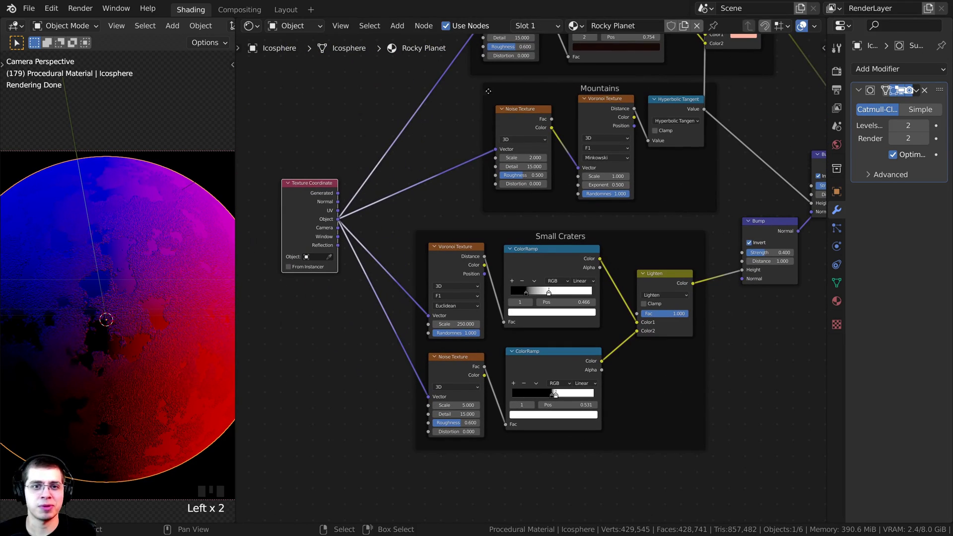
{"action": "left_click_drag", "start_coordinate": [512, 96], "coordinate": [465, 105]}
{"action": "middle_click_drag", "start_coordinate": [465, 105], "coordinate": [407, 153]}
{"action": "middle_click_drag", "start_coordinate": [703, 291], "coordinate": [616, 297]}
{"action": "scroll", "coordinate": [616, 297], "scroll_direction": "up", "scroll_amount": 2}
Connect the craters' Bump Normal output to the Normal input of the mountains' Bump node and reposition the craters' Bump.
{"action": "left_click_drag", "start_coordinate": [616, 296], "coordinate": [591, 264]}
{"action": "middle_click_drag", "start_coordinate": [592, 272], "coordinate": [556, 267]}
{"action": "scroll", "coordinate": [556, 267], "scroll_direction": "up", "scroll_amount": 1}
{"action": "left_click_drag", "start_coordinate": [555, 263], "coordinate": [587, 232]}
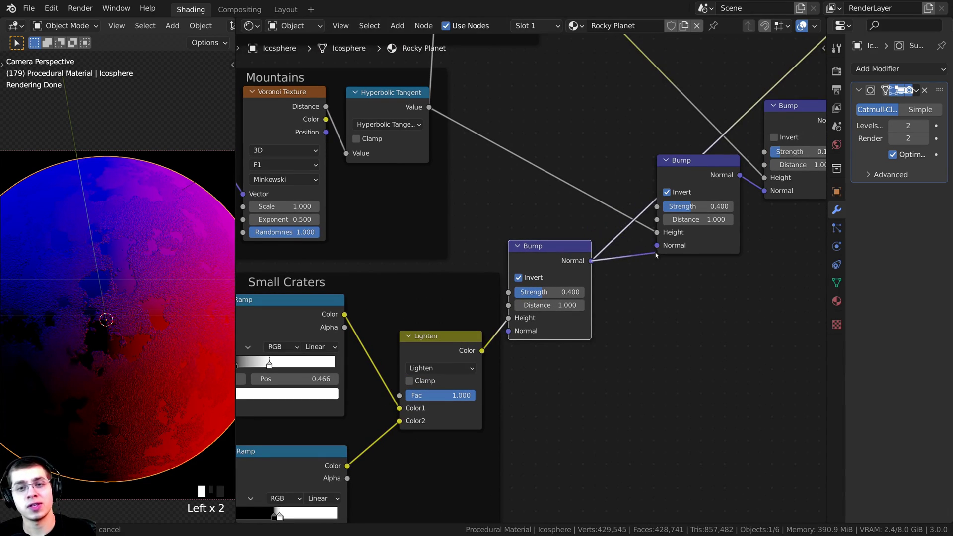
{"action": "left_click_drag", "start_coordinate": [658, 248], "coordinate": [657, 246]}
{"action": "left_click_drag", "start_coordinate": [556, 261], "coordinate": [594, 286]}
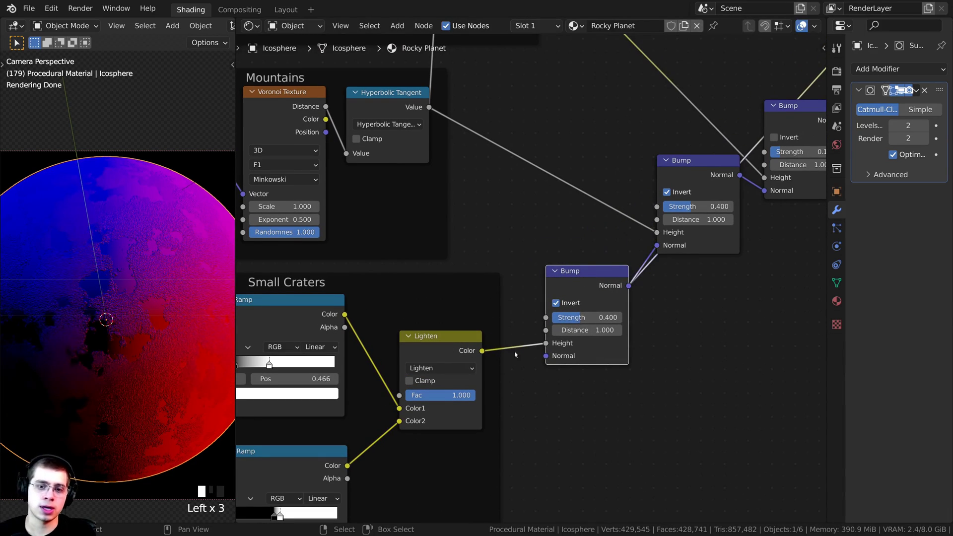
{"action": "scroll", "coordinate": [574, 281], "scroll_direction": "down", "scroll_amount": 5}
{"action": "middle_click_drag", "start_coordinate": [573, 281], "coordinate": [441, 367]}
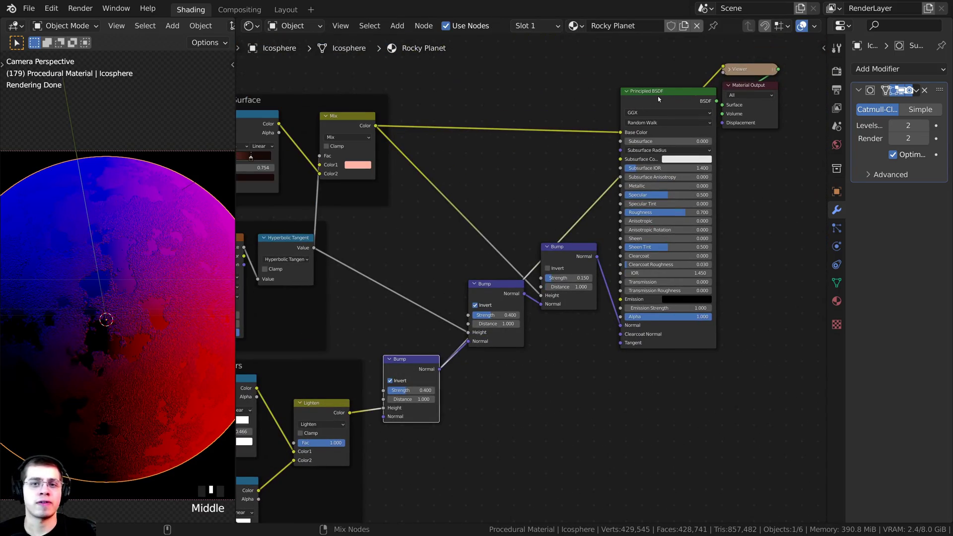
Return the Principled BSDF to the Material Output and examine the crater relief on the planet up close.
{"action": "left_click", "coordinate": [743, 88], "text": "ctrl+shift"}
{"action": "left_click_drag", "start_coordinate": [743, 89], "coordinate": [761, 87]}
{"action": "scroll", "coordinate": [177, 235], "scroll_direction": "up", "scroll_amount": 3}
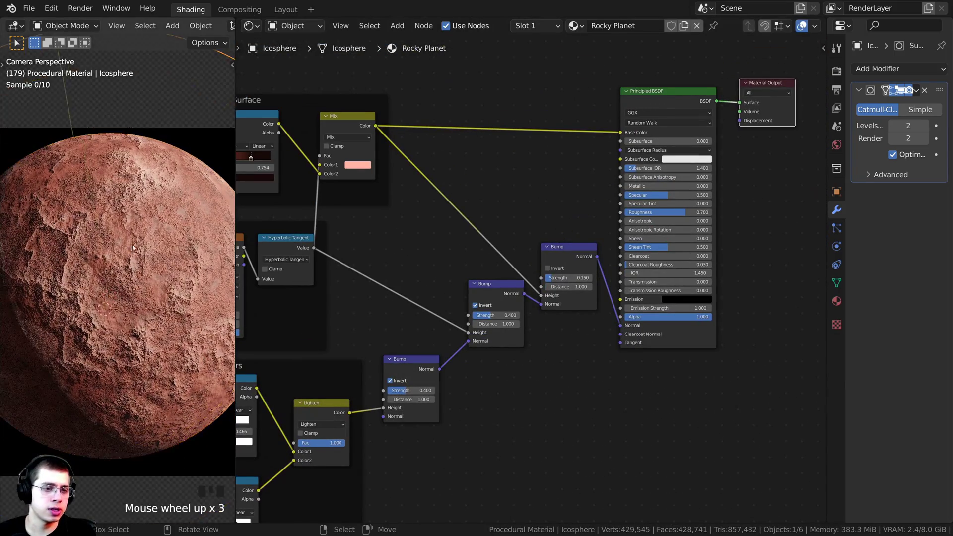
{"action": "middle_click_drag", "start_coordinate": [177, 235], "coordinate": [123, 226], "text": "shift"}
{"action": "scroll", "coordinate": [128, 284], "scroll_direction": "up", "scroll_amount": 3}
{"action": "scroll", "coordinate": [119, 263], "scroll_direction": "up", "scroll_amount": 5}
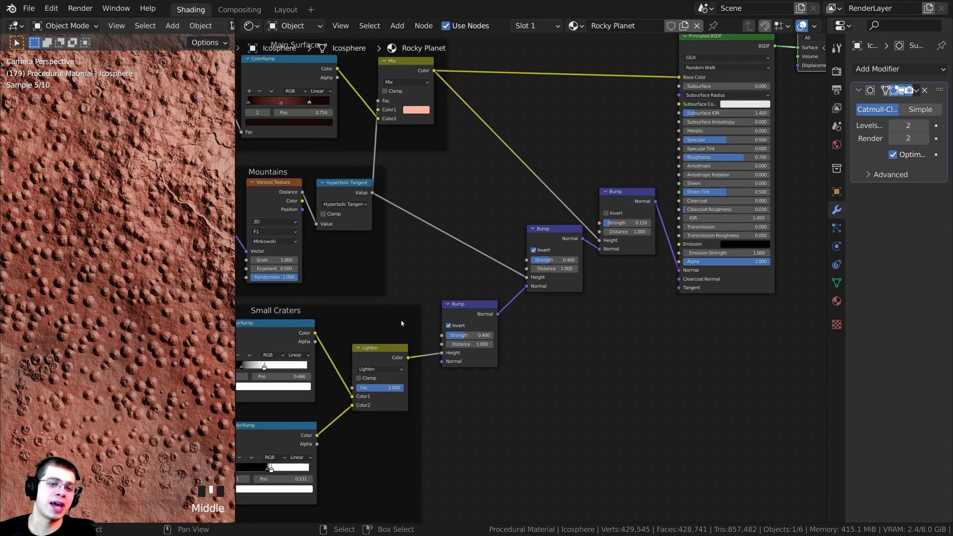
Turn off Invert on the craters' Bump node and set its Strength to 0.25.
{"action": "scroll", "coordinate": [348, 358], "scroll_direction": "up", "scroll_amount": 6}
{"action": "left_click", "coordinate": [555, 285]}
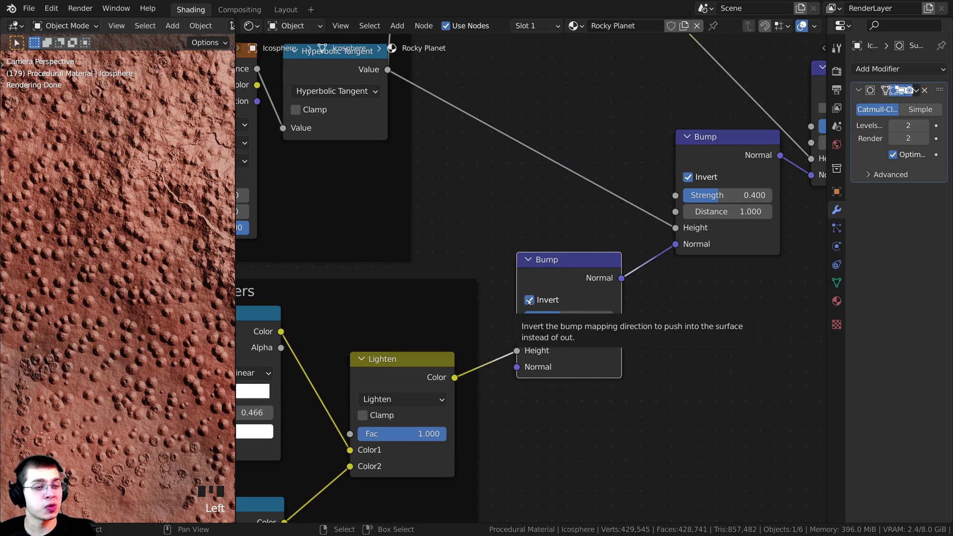
{"action": "left_click", "coordinate": [529, 300]}
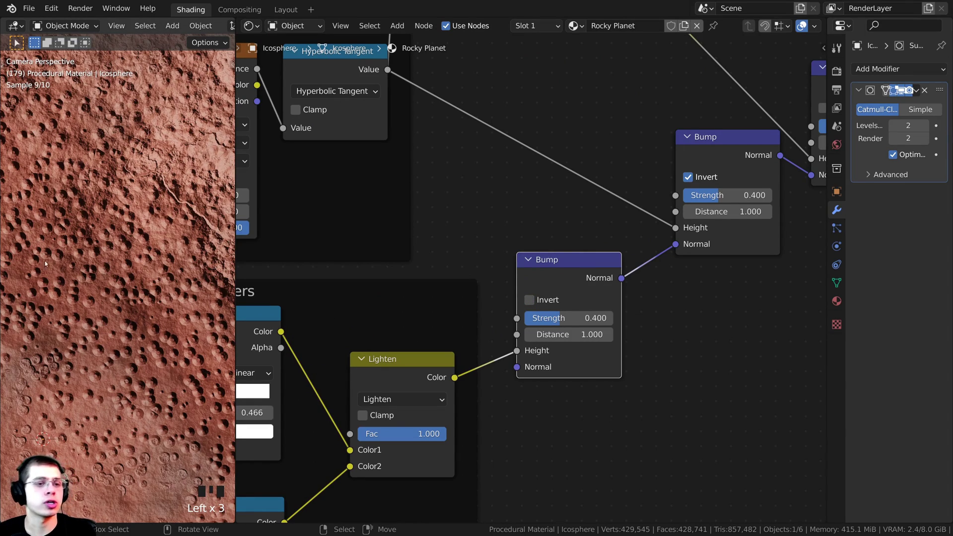
{"action": "left_click", "coordinate": [570, 318]}
{"action": "type", "text": ".25"}
{"action": "key", "text": "Return"}
{"action": "scroll", "coordinate": [91, 225], "scroll_direction": "down", "scroll_amount": 11}
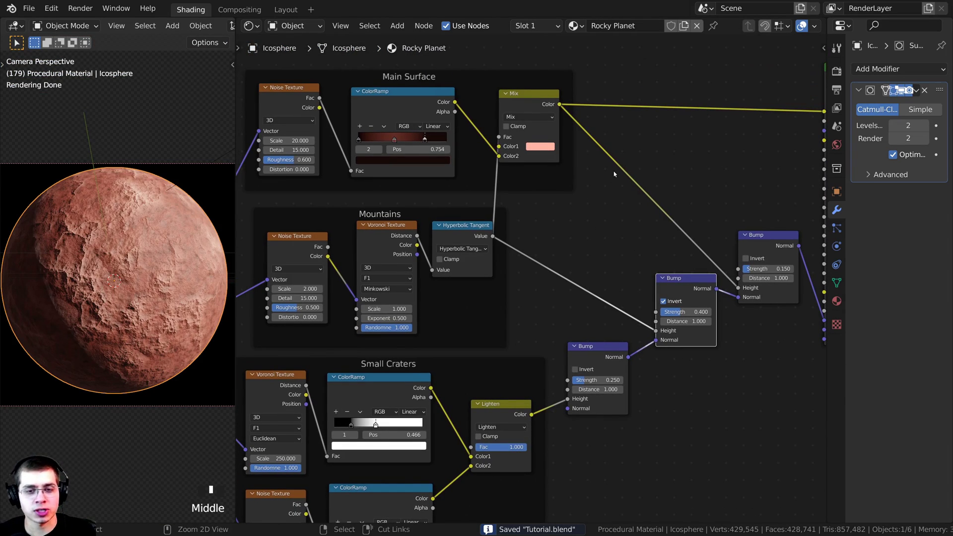
Duplicate the Small Craters frame and place the empty copy directly below the original.
{"action": "scroll", "coordinate": [690, 147], "scroll_direction": "down", "scroll_amount": 1}
{"action": "middle_click_drag", "start_coordinate": [690, 146], "coordinate": [726, 171]}
{"action": "left_click_drag", "start_coordinate": [657, 277], "coordinate": [654, 298]}
{"action": "middle_click_drag", "start_coordinate": [654, 298], "coordinate": [702, 264]}
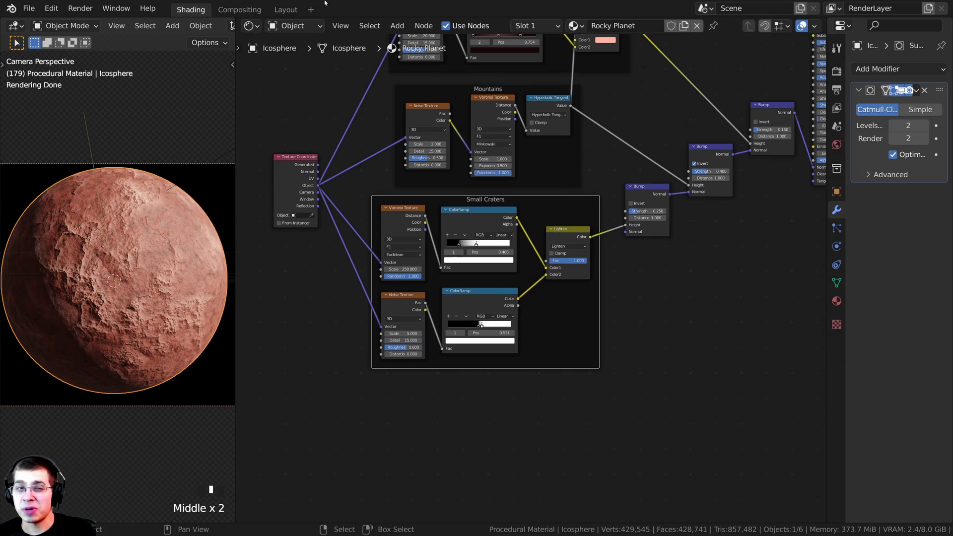
{"action": "middle_click_drag", "start_coordinate": [563, 341], "coordinate": [666, 300]}
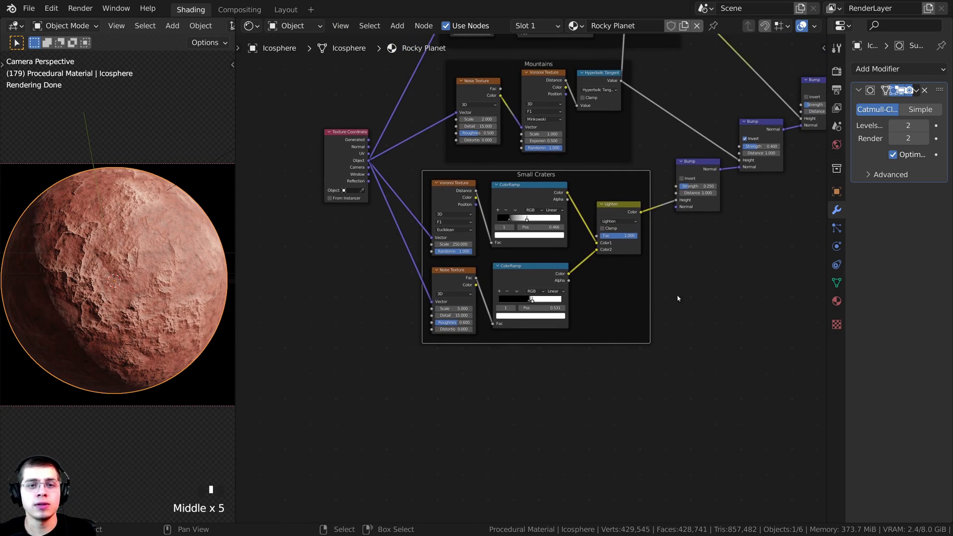
{"action": "right_click", "coordinate": [619, 307]}
{"action": "right_click_drag", "start_coordinate": [605, 303], "coordinate": [609, 302]}
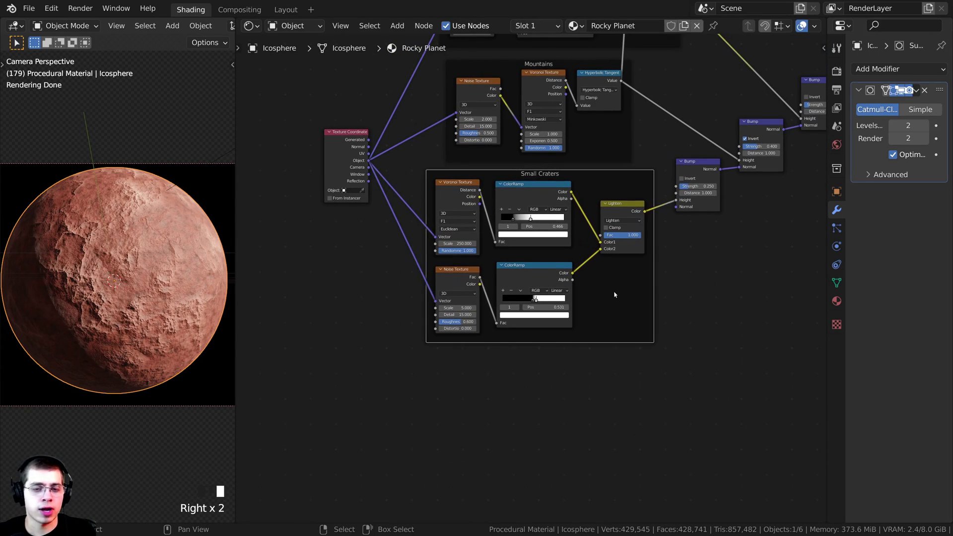
{"action": "middle_click_drag", "start_coordinate": [614, 296], "coordinate": [620, 246]}
{"action": "key", "text": "shift+d"}
{"action": "left_click", "coordinate": [613, 442]}
{"action": "middle_click_drag", "start_coordinate": [582, 374], "coordinate": [574, 374]}
Label the duplicated frame Land Detail.
{"action": "key", "text": "n"}
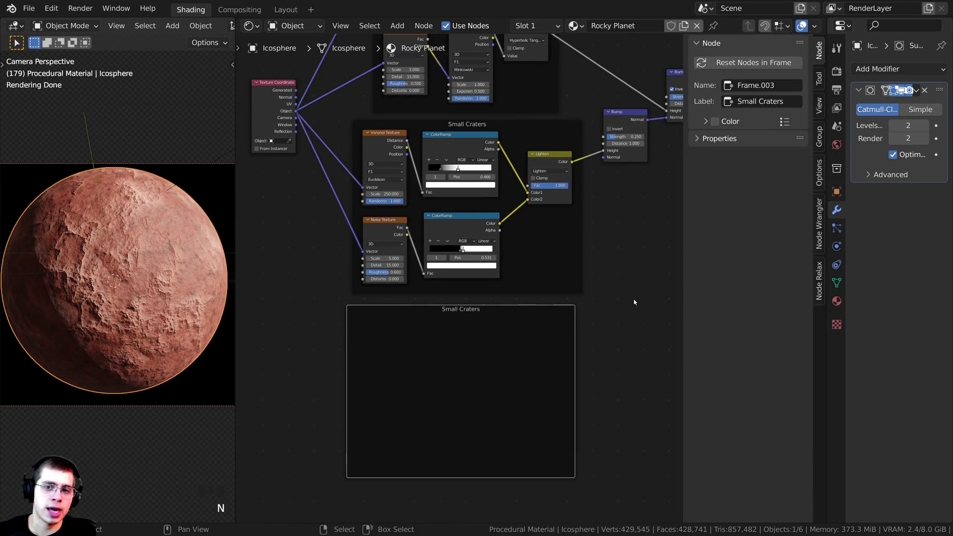
{"action": "left_click", "coordinate": [751, 103]}
{"action": "type", "text": "Land"}
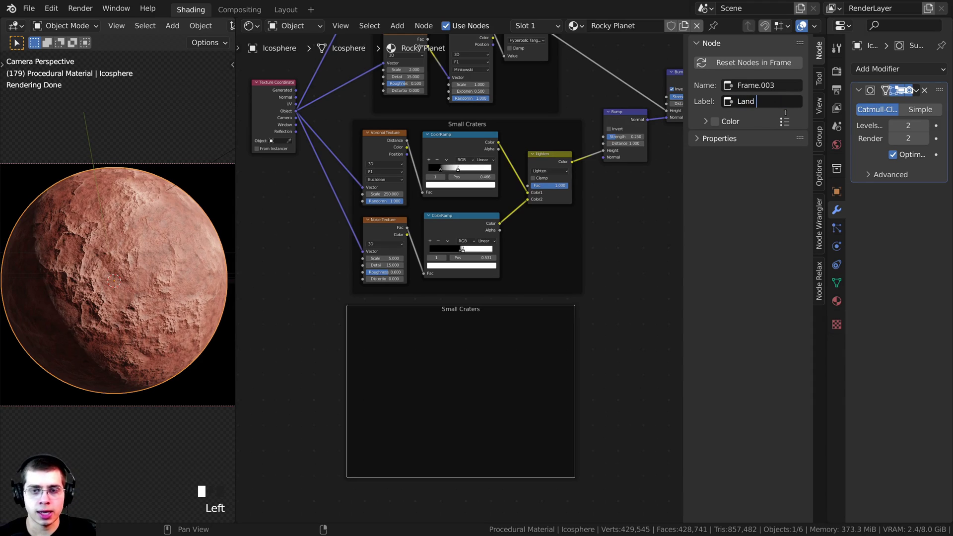
{"action": "type", "text": " Detail"}
{"action": "key", "text": "Return"}
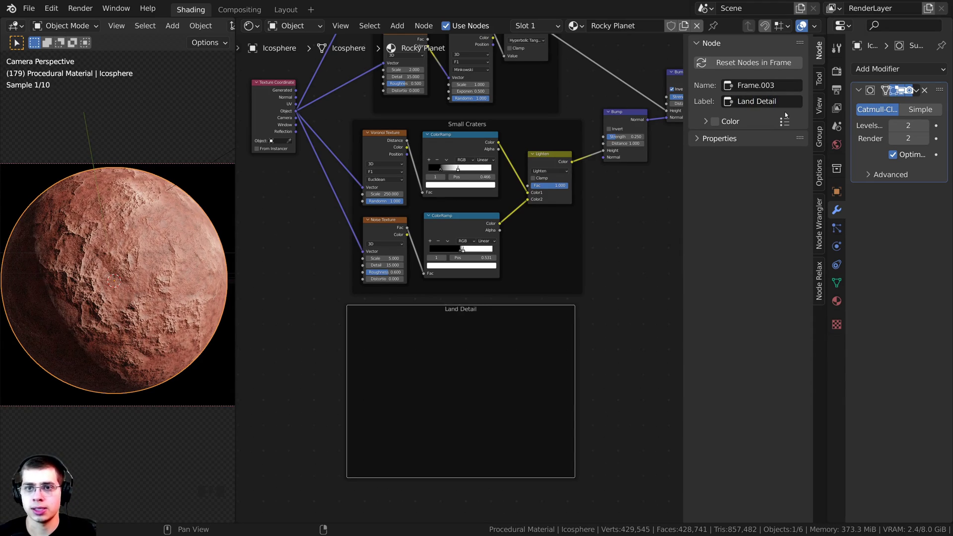
{"action": "middle_click_drag", "start_coordinate": [559, 180], "coordinate": [553, 197]}
{"action": "key", "text": "n"}
Add a Magic Texture node inside the Land Detail frame.
{"action": "middle_click_drag", "start_coordinate": [527, 259], "coordinate": [540, 214]}
{"action": "scroll", "coordinate": [540, 214], "scroll_direction": "up", "scroll_amount": 2}
{"action": "middle_click_drag", "start_coordinate": [489, 293], "coordinate": [509, 239]}
{"action": "key", "text": "shift+a"}
{"action": "left_click", "coordinate": [507, 233]}
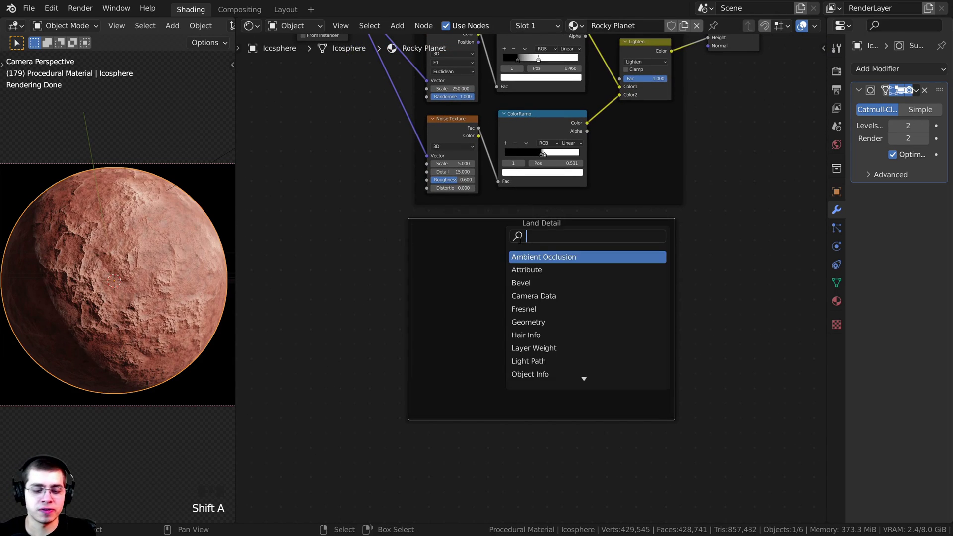
{"action": "type", "text": "mag"}
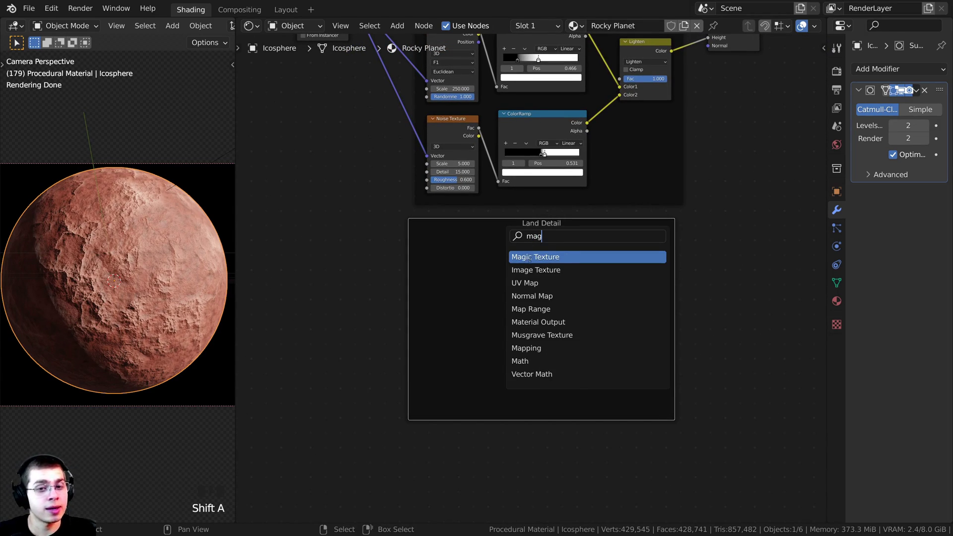
{"action": "left_click", "coordinate": [531, 257]}
{"action": "left_click", "coordinate": [551, 267]}
{"action": "middle_click_drag", "start_coordinate": [551, 267], "coordinate": [512, 315]}
{"action": "scroll", "coordinate": [512, 315], "scroll_direction": "up", "scroll_amount": 4}
{"action": "left_click_drag", "start_coordinate": [516, 309], "coordinate": [509, 308]}
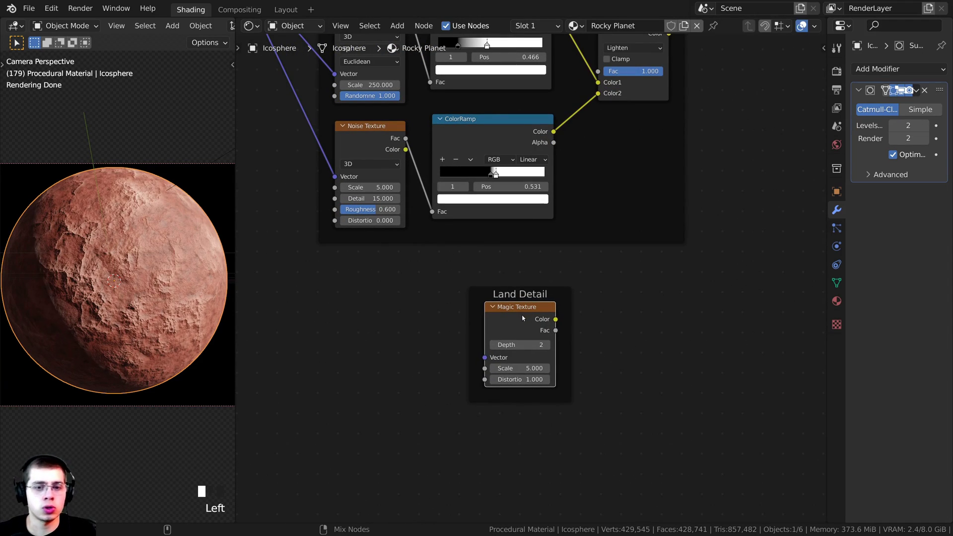
Preview the Magic Texture on the planet and set its Depth to 10 and Scale to 2.8.
{"action": "left_click", "coordinate": [523, 318], "text": "ctrl+shift"}
{"action": "left_click_drag", "start_coordinate": [520, 345], "coordinate": [576, 345]}
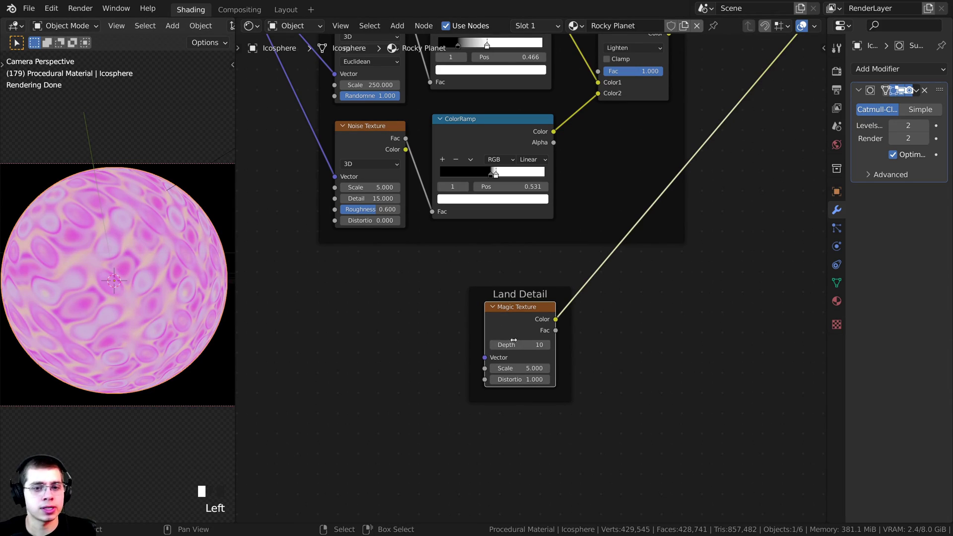
{"action": "middle_click_drag", "start_coordinate": [499, 320], "coordinate": [461, 300]}
{"action": "left_click", "coordinate": [489, 349]}
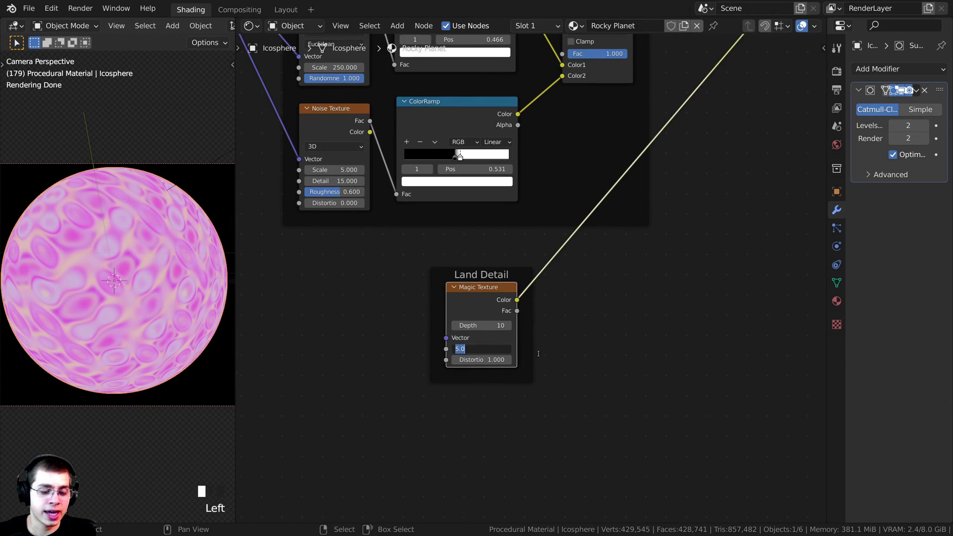
{"action": "type", "text": "2.8"}
{"action": "key", "text": "Return"}
Add a Noise Texture to the Land Detail frame and connect its Color output to the Magic Texture's Vector.
{"action": "middle_click_drag", "start_coordinate": [492, 296], "coordinate": [576, 295]}
{"action": "scroll", "coordinate": [576, 295], "scroll_direction": "down", "scroll_amount": 3}
{"action": "scroll", "coordinate": [576, 296], "scroll_direction": "up", "scroll_amount": 5}
{"action": "left_click_drag", "start_coordinate": [582, 290], "coordinate": [568, 290]}
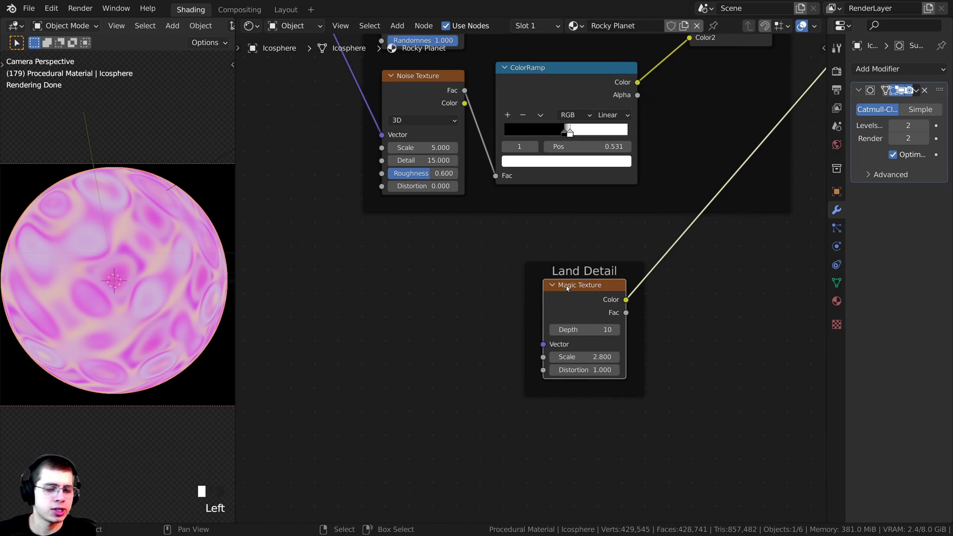
{"action": "key", "text": "shift+a"}
{"action": "left_click", "coordinate": [513, 271]}
{"action": "type", "text": "noi"}
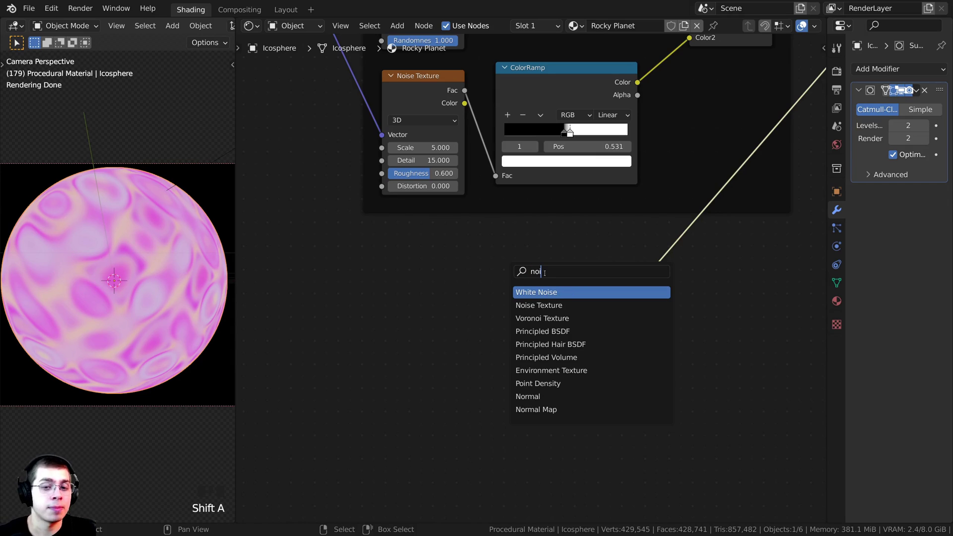
{"action": "key", "text": "Down"}
{"action": "key", "text": "Return"}
{"action": "left_click", "coordinate": [413, 294]}
{"action": "mouse_move", "coordinate": [424, 288]}
{"action": "left_mouse_down"}
{"action": "mouse_move", "coordinate": [551, 294]}
{"action": "mouse_move", "coordinate": [419, 287]}
{"action": "left_mouse_up"}
{"action": "left_click_drag", "start_coordinate": [477, 305], "coordinate": [543, 344]}
Connect the Texture Coordinate's Object output to the Vector input of the Land Detail Noise Texture.
{"action": "scroll", "coordinate": [453, 309], "scroll_direction": "down", "scroll_amount": 3}
{"action": "scroll", "coordinate": [453, 310], "scroll_direction": "down", "scroll_amount": 2}
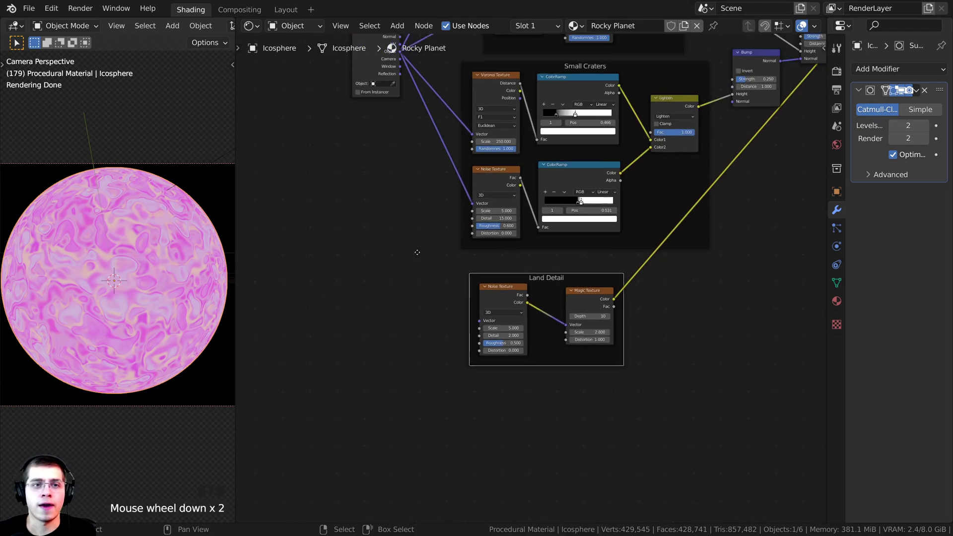
{"action": "middle_click_drag", "start_coordinate": [453, 309], "coordinate": [453, 349]}
{"action": "left_click", "coordinate": [357, 115]}
{"action": "left_click_drag", "start_coordinate": [382, 118], "coordinate": [479, 360]}
{"action": "left_click", "coordinate": [497, 329]}
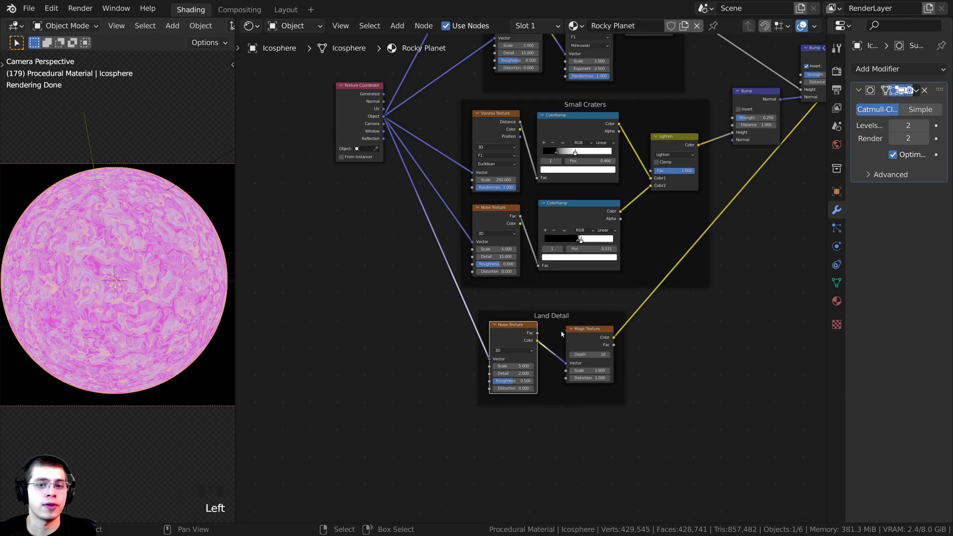
Set the Land Detail Noise Texture's Scale to 6 and Detail to 15.
{"action": "scroll", "coordinate": [497, 329], "scroll_direction": "up", "scroll_amount": 6}
{"action": "scroll", "coordinate": [444, 352], "scroll_direction": "up", "scroll_amount": 5}
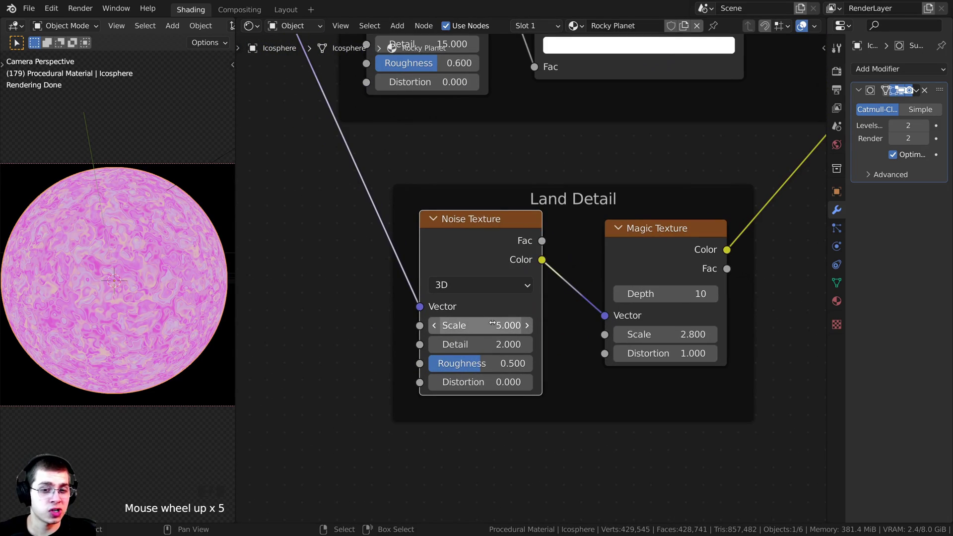
{"action": "left_click", "coordinate": [493, 326]}
{"action": "type", "text": "6"}
{"action": "key", "text": "Return"}
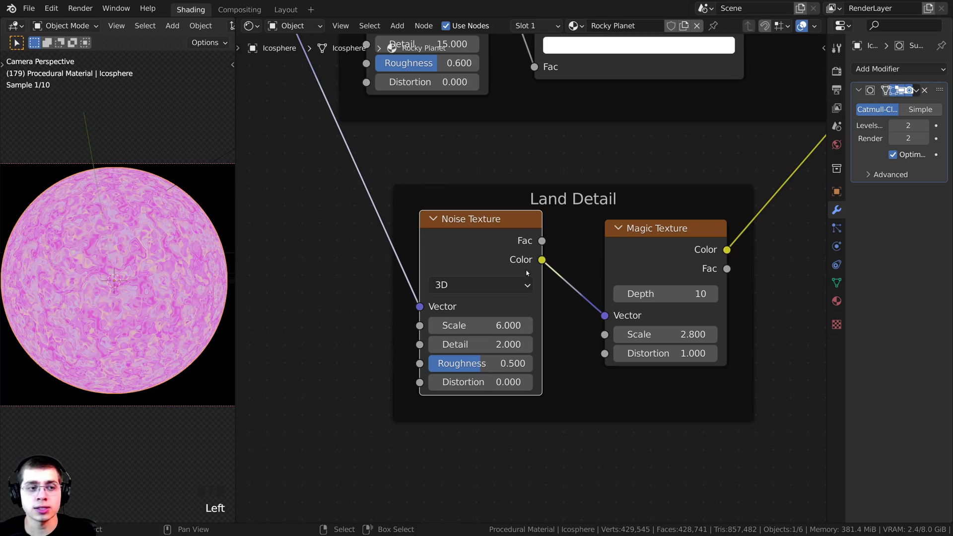
{"action": "left_click", "coordinate": [460, 344]}
{"action": "type", "text": "15"}
{"action": "key", "text": "Return"}
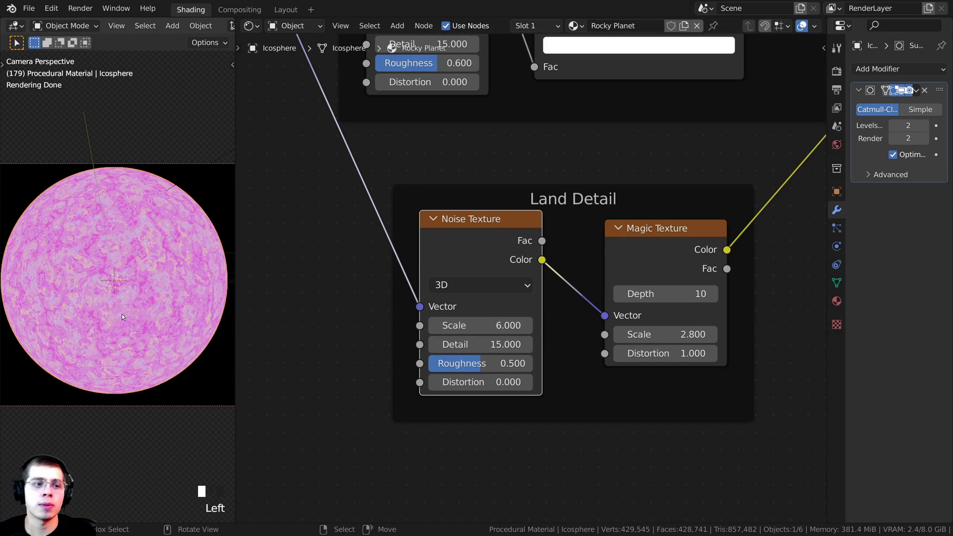
Set the Land Detail Noise Texture's Roughness to 0.6 and examine the resulting pattern on the planet.
{"action": "scroll", "coordinate": [118, 281], "scroll_direction": "up", "scroll_amount": 3}
{"action": "scroll", "coordinate": [537, 351], "scroll_direction": "down", "scroll_amount": 3}
{"action": "left_click", "coordinate": [431, 348]}
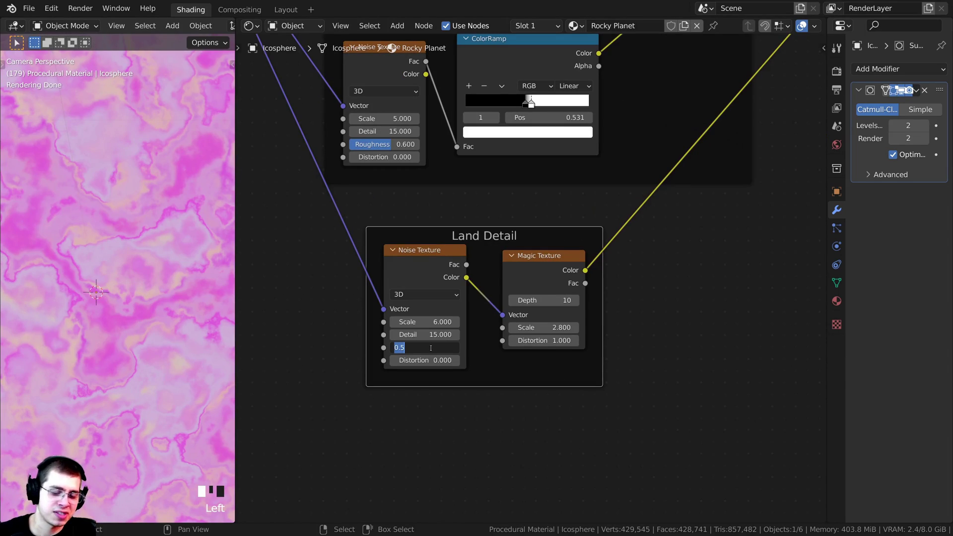
{"action": "type", "text": "0.6"}
{"action": "key", "text": "Return"}
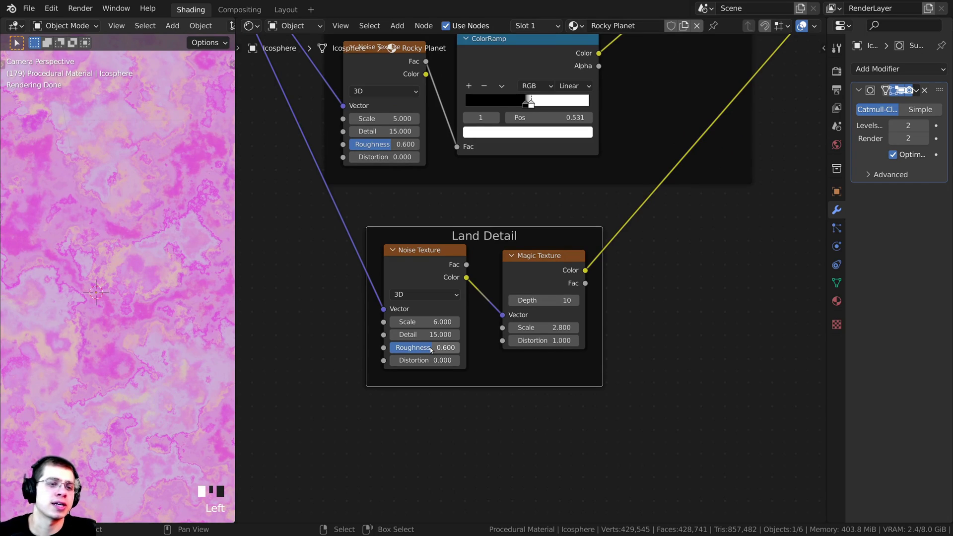
{"action": "scroll", "coordinate": [54, 272], "scroll_direction": "down", "scroll_amount": 3}
{"action": "left_click", "coordinate": [159, 297]}
{"action": "scroll", "coordinate": [159, 297], "scroll_direction": "down", "scroll_amount": 3}
{"action": "middle_click_drag", "start_coordinate": [159, 296], "coordinate": [143, 260], "text": "shift"}
{"action": "scroll", "coordinate": [156, 255], "scroll_direction": "up", "scroll_amount": 2}
{"action": "scroll", "coordinate": [125, 224], "scroll_direction": "up", "scroll_amount": 2}
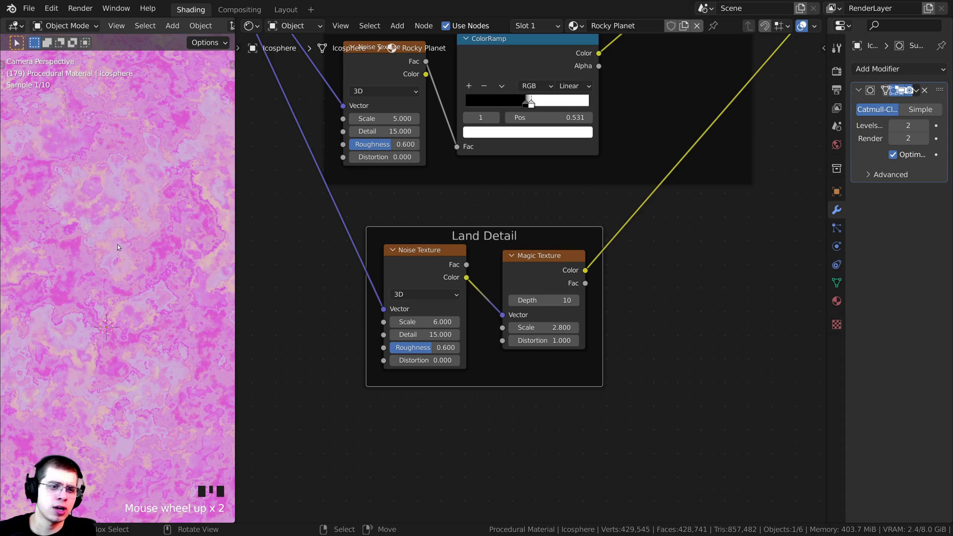
Add a ColorRamp after the Magic Texture in the Land Detail frame and preview its output on the planet.
{"action": "scroll", "coordinate": [443, 262], "scroll_direction": "up", "scroll_amount": 1}
{"action": "key", "text": "shift+a"}
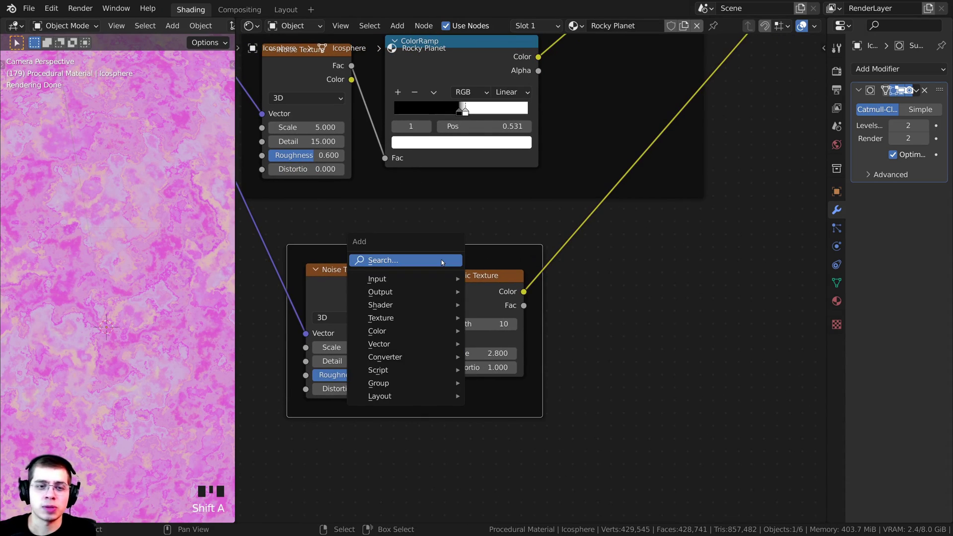
{"action": "left_click", "coordinate": [443, 262]}
{"action": "type", "text": "col"}
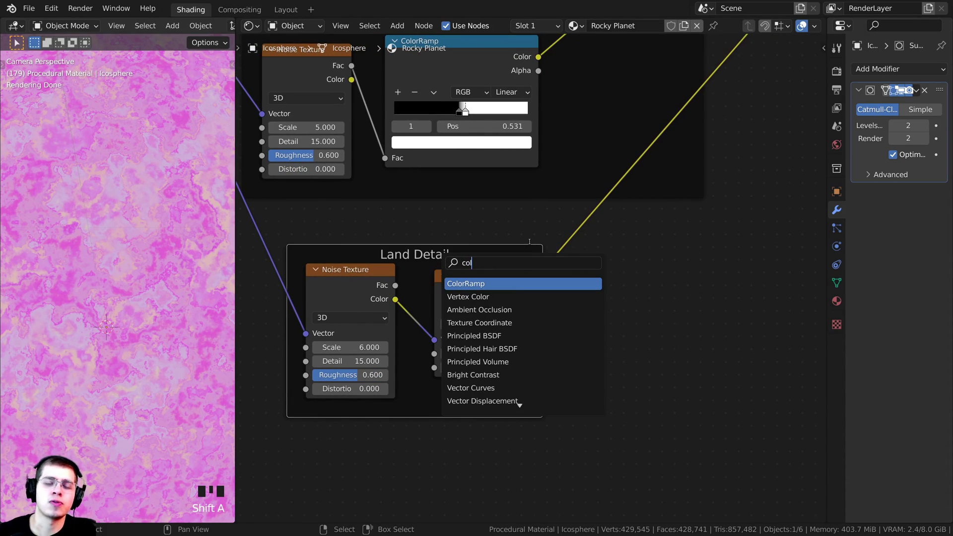
{"action": "key", "text": "Return"}
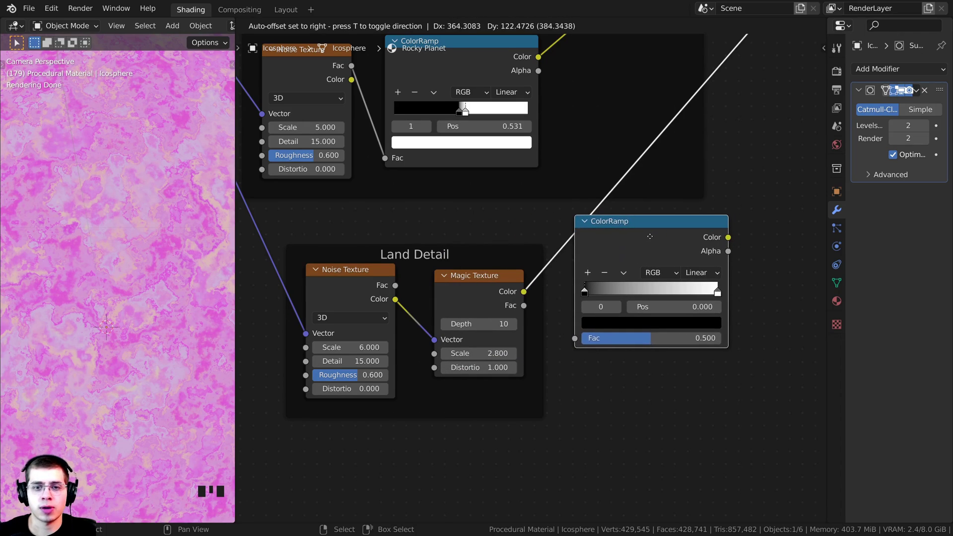
{"action": "left_click", "coordinate": [650, 244]}
{"action": "left_click", "coordinate": [648, 270]}
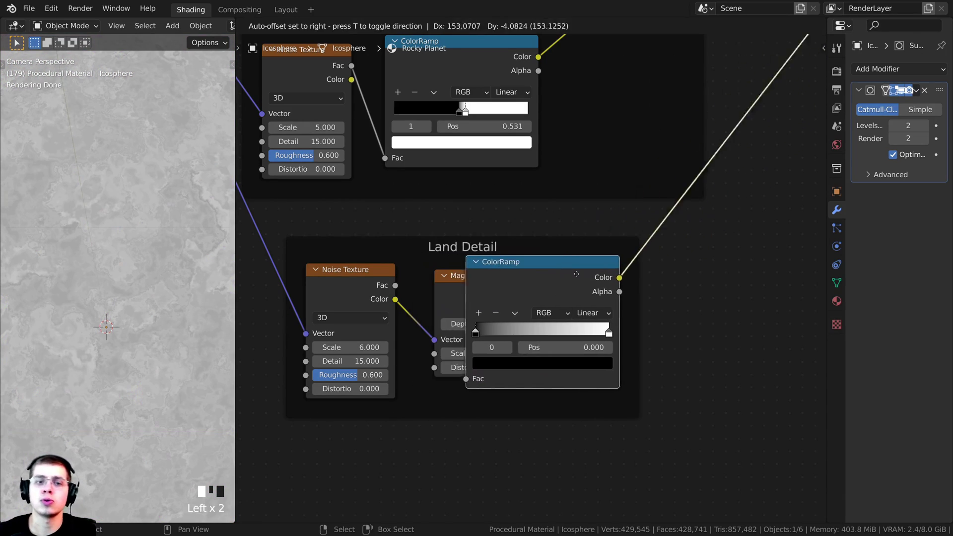
{"action": "left_click", "coordinate": [648, 271], "text": "ctrl+shift"}
{"action": "left_click", "coordinate": [647, 271], "text": "ctrl+shift"}
{"action": "left_click_drag", "start_coordinate": [617, 279], "coordinate": [601, 279]}
Tighten the Land Detail ColorRamp by placing the black stop at 0.389 and the white stop at 0.446.
{"action": "scroll", "coordinate": [74, 282], "scroll_direction": "down", "scroll_amount": 5}
{"action": "middle_click_drag", "start_coordinate": [592, 274], "coordinate": [501, 256]}
{"action": "scroll", "coordinate": [533, 272], "scroll_direction": "up", "scroll_amount": 7}
{"action": "left_click_drag", "start_coordinate": [459, 352], "coordinate": [549, 350]}
{"action": "left_click_drag", "start_coordinate": [685, 353], "coordinate": [551, 348]}
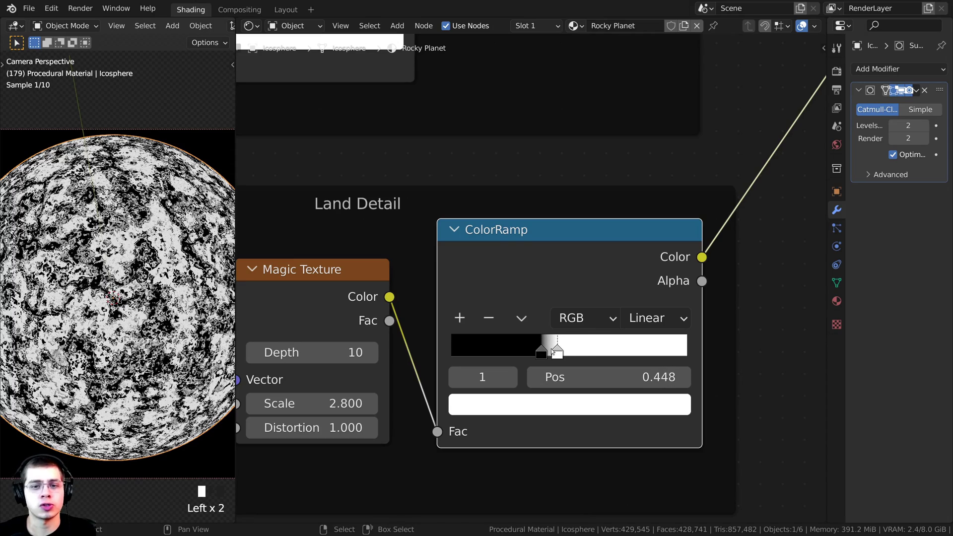
{"action": "scroll", "coordinate": [551, 347], "scroll_direction": "up", "scroll_amount": 2}
{"action": "scroll", "coordinate": [527, 343], "scroll_direction": "up", "scroll_amount": 1}
{"action": "left_click", "coordinate": [514, 355]}
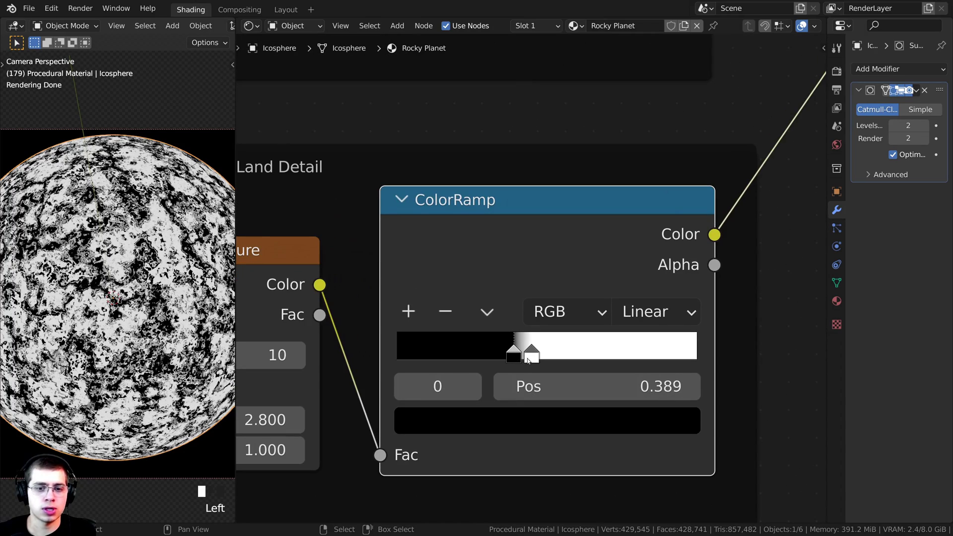
{"action": "left_click", "coordinate": [529, 359]}
{"action": "key", "text": "Home"}
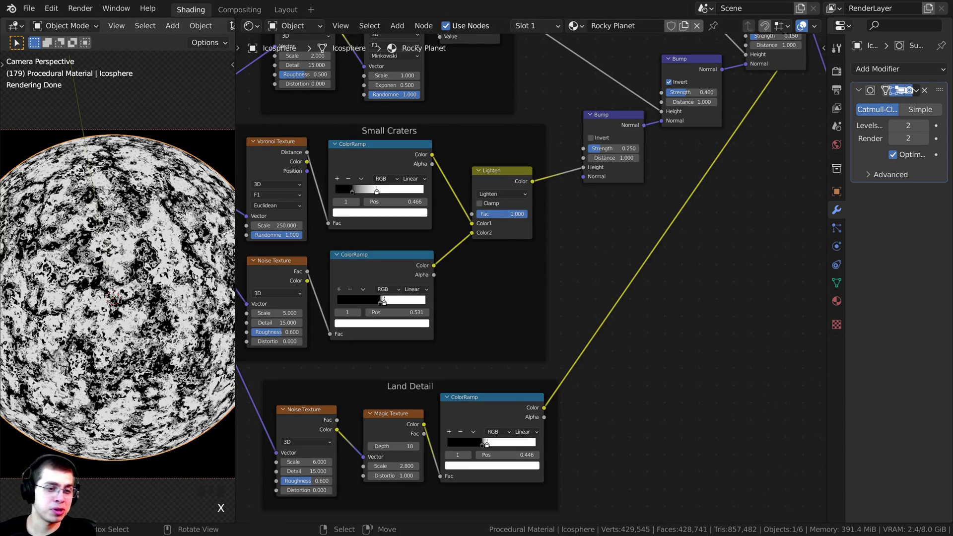
Duplicate the Small Craters Bump node and insert the copy between it and the inverted Mountains Bump.
{"action": "key", "text": "shift+d"}
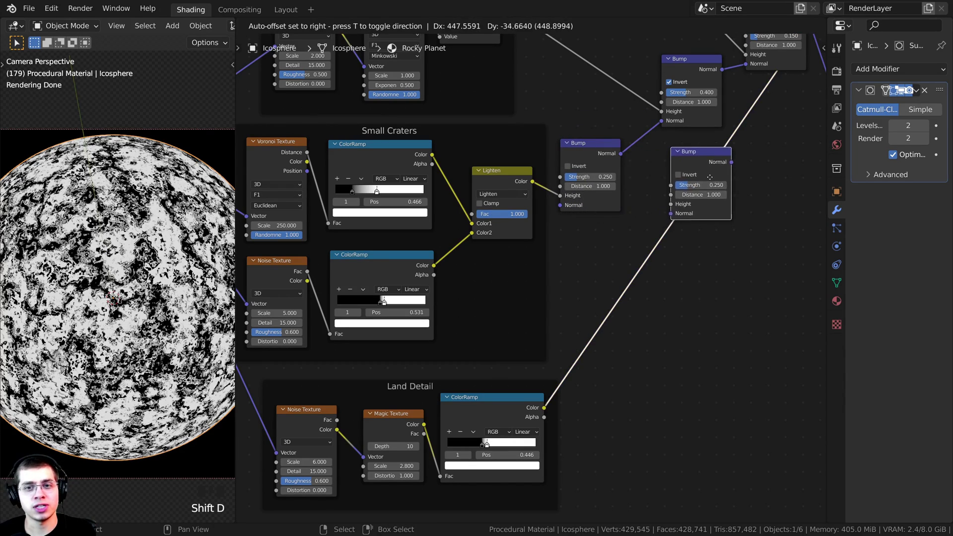
{"action": "left_click", "coordinate": [666, 151]}
{"action": "middle_click_drag", "start_coordinate": [648, 154], "coordinate": [608, 166]}
{"action": "scroll", "coordinate": [608, 165], "scroll_direction": "up", "scroll_amount": 4}
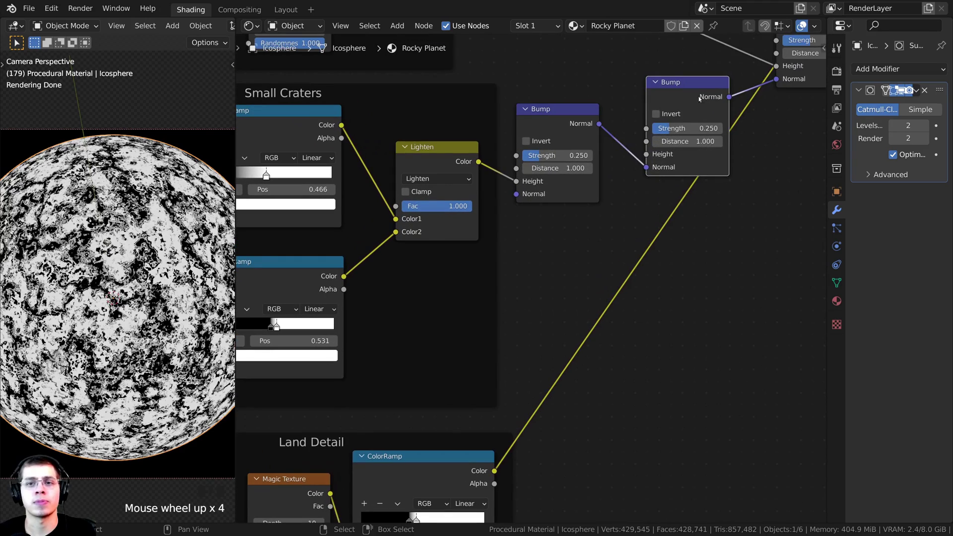
{"action": "left_click_drag", "start_coordinate": [701, 99], "coordinate": [682, 64]}
{"action": "middle_click_drag", "start_coordinate": [625, 138], "coordinate": [511, 220]}
{"action": "left_click_drag", "start_coordinate": [543, 137], "coordinate": [553, 151]}
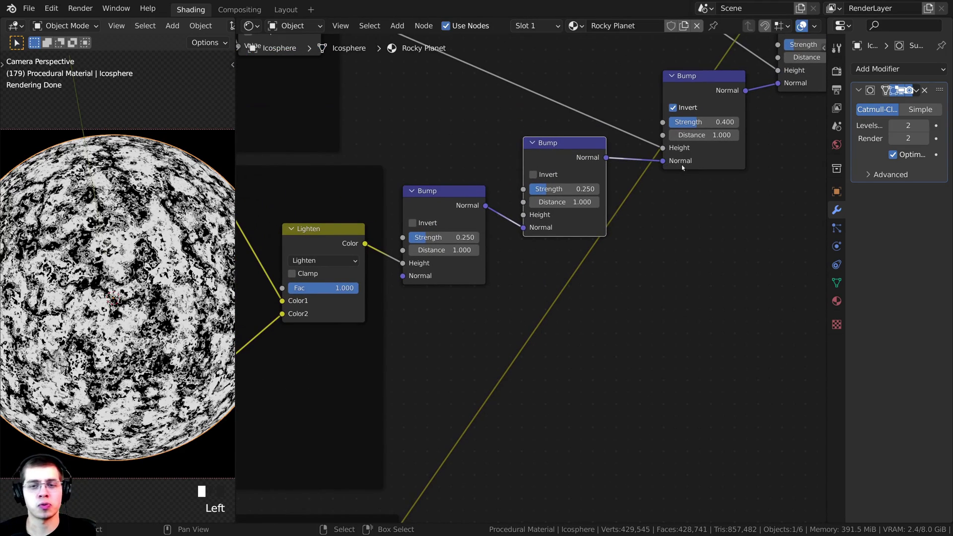
{"action": "mouse_move", "coordinate": [528, 193]}
{"action": "left_mouse_down"}
{"action": "mouse_move", "coordinate": [545, 198]}
{"action": "mouse_move", "coordinate": [513, 168]}
{"action": "mouse_move", "coordinate": [516, 199]}
{"action": "left_mouse_up"}
Connect the Land Detail ColorRamp's Color output to the new Bump's Height input and preview the bump on the planet.
{"action": "scroll", "coordinate": [512, 400], "scroll_direction": "down", "scroll_amount": 3}
{"action": "middle_click_drag", "start_coordinate": [512, 399], "coordinate": [578, 337]}
{"action": "left_click_drag", "start_coordinate": [476, 457], "coordinate": [607, 194]}
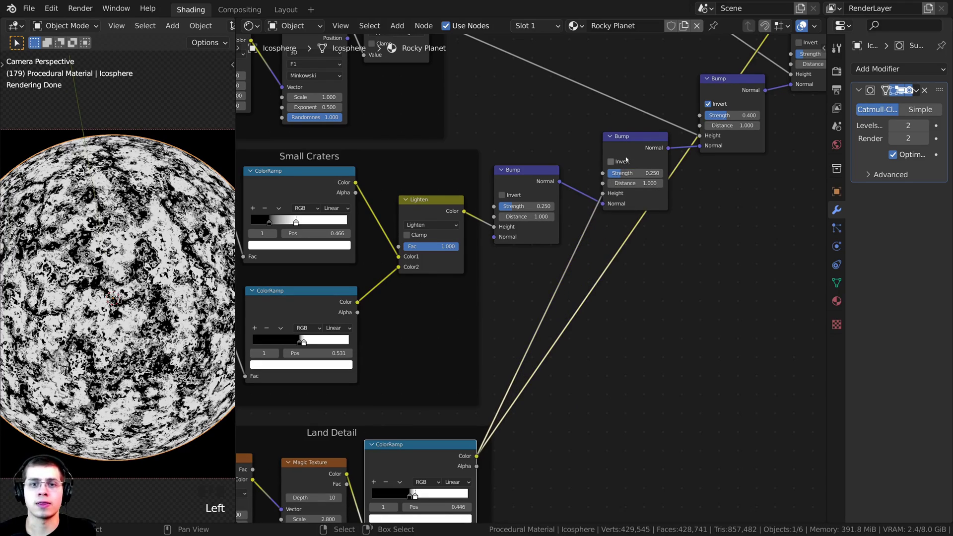
{"action": "left_click", "coordinate": [635, 149], "text": "ctrl+shift"}
{"action": "scroll", "coordinate": [168, 251], "scroll_direction": "up", "scroll_amount": 3}
{"action": "scroll", "coordinate": [168, 251], "scroll_direction": "down", "scroll_amount": 2}
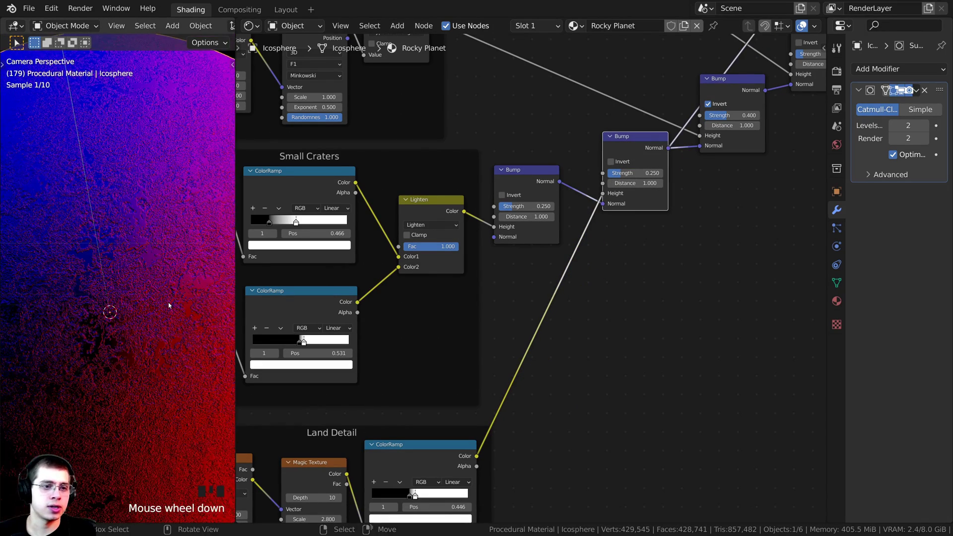
{"action": "scroll", "coordinate": [528, 374], "scroll_direction": "down", "scroll_amount": 1}
{"action": "scroll", "coordinate": [568, 242], "scroll_direction": "up", "scroll_amount": 1}
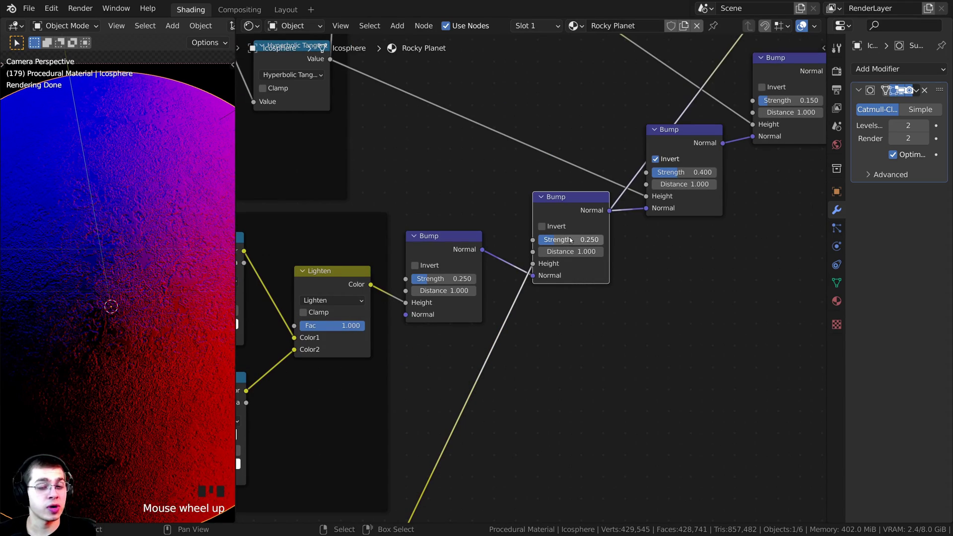
Set the Land Detail Bump's Strength to 0.3.
{"action": "left_click", "coordinate": [570, 240]}
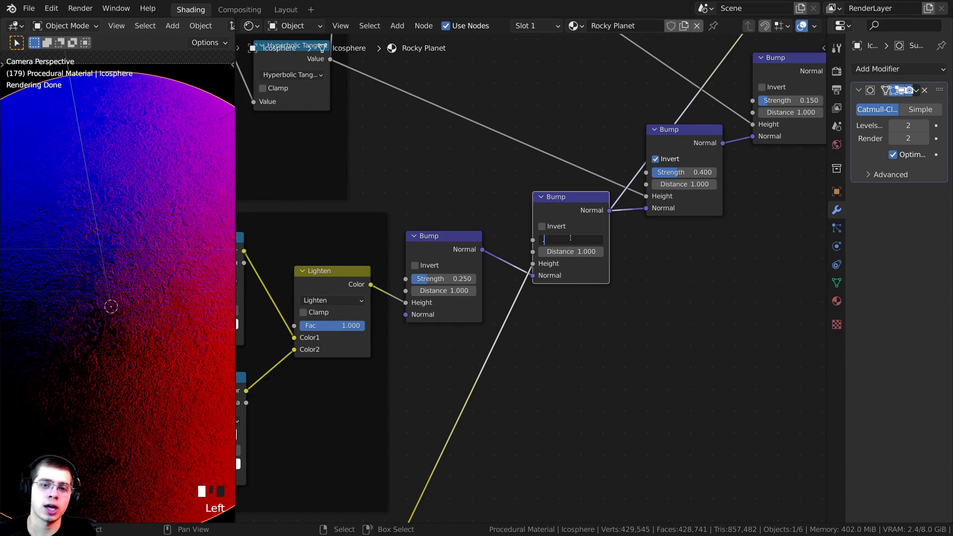
{"action": "type", "text": ".3"}
{"action": "key", "text": "Return"}
Reconnect the Principled BSDF to the Material Output to show the full planet shader, and inspect the surface up close.
{"action": "scroll", "coordinate": [570, 238], "scroll_direction": "down", "scroll_amount": 4}
{"action": "middle_click_drag", "start_coordinate": [570, 239], "coordinate": [490, 310]}
{"action": "left_click_drag", "start_coordinate": [671, 127], "coordinate": [740, 119]}
{"action": "middle_click_drag", "start_coordinate": [656, 134], "coordinate": [669, 125]}
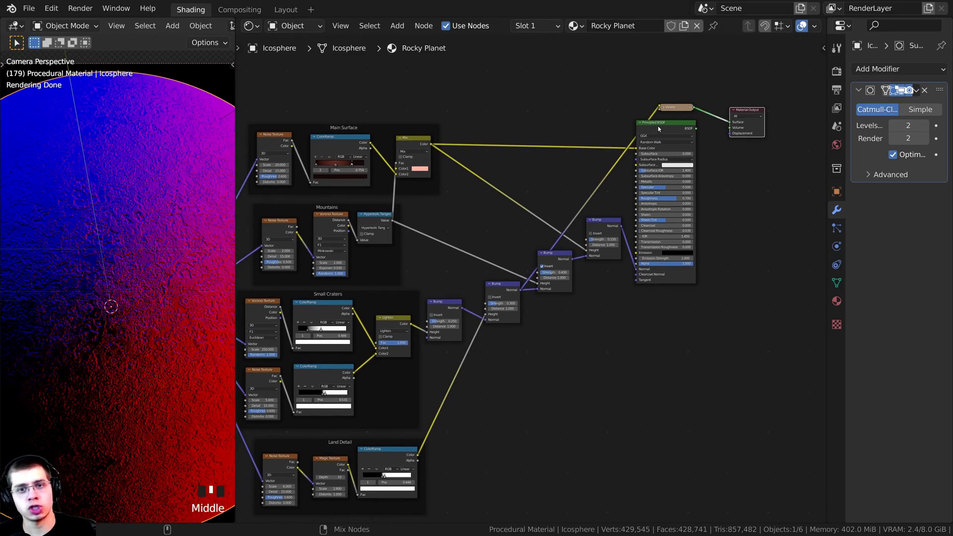
{"action": "left_click", "coordinate": [659, 129], "text": "ctrl+shift"}
{"action": "scroll", "coordinate": [163, 296], "scroll_direction": "up", "scroll_amount": 4}
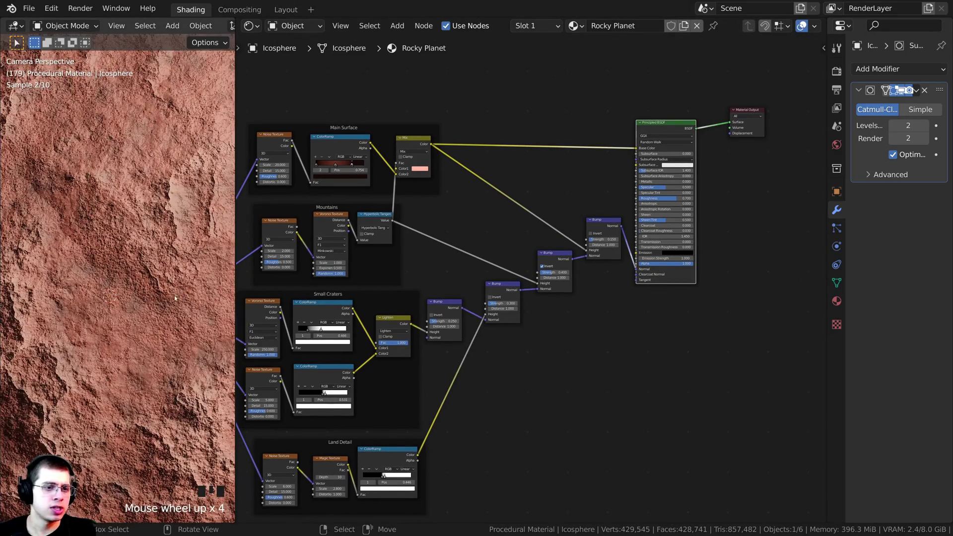
{"action": "scroll", "coordinate": [474, 266], "scroll_direction": "up", "scroll_amount": 5}
Compare the planet surface with the Land Detail Bump muted and unmuted.
{"action": "left_click_drag", "start_coordinate": [526, 302], "coordinate": [516, 307]}
{"action": "key", "text": "m"}
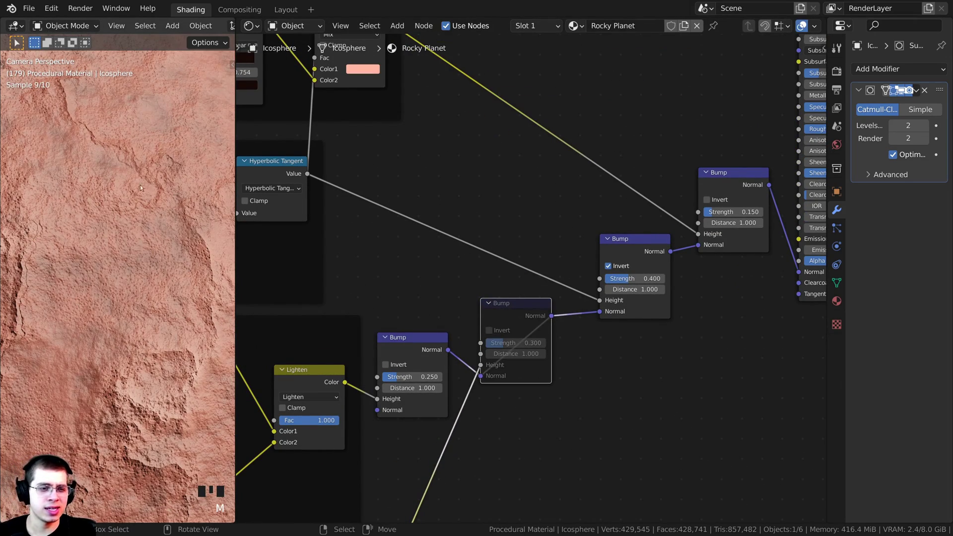
{"action": "left_click_drag", "start_coordinate": [514, 312], "coordinate": [519, 316]}
{"action": "key", "text": "m"}
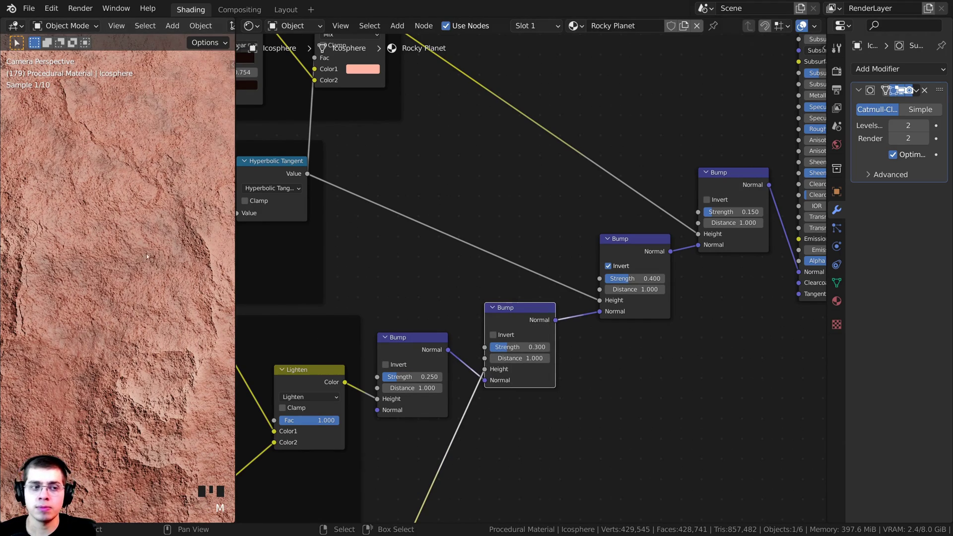
{"action": "middle_click_drag", "start_coordinate": [195, 165], "coordinate": [118, 237], "text": "shift"}
{"action": "key", "text": "m"}
{"action": "key", "text": "m"}
{"action": "key", "text": "m"}
{"action": "key", "text": "m"}
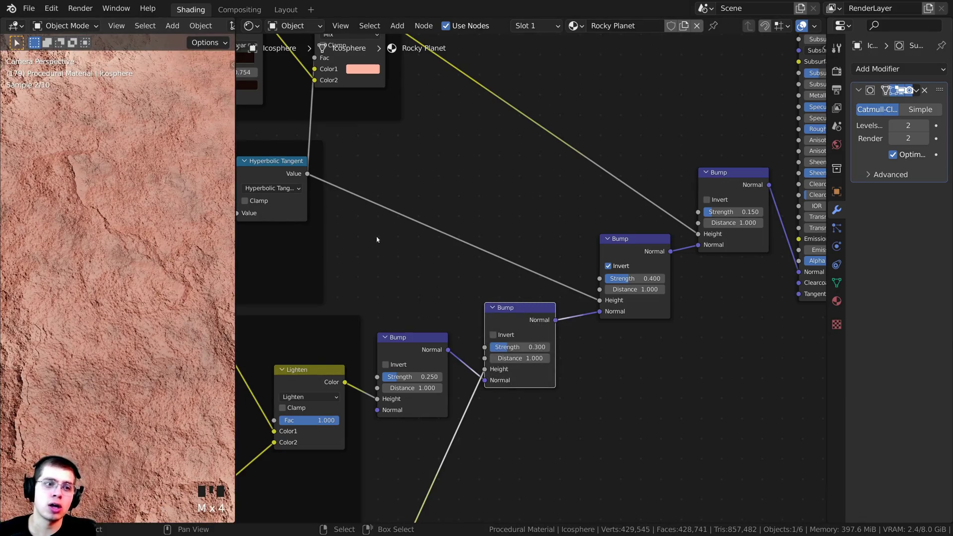
{"action": "key", "text": "m"}
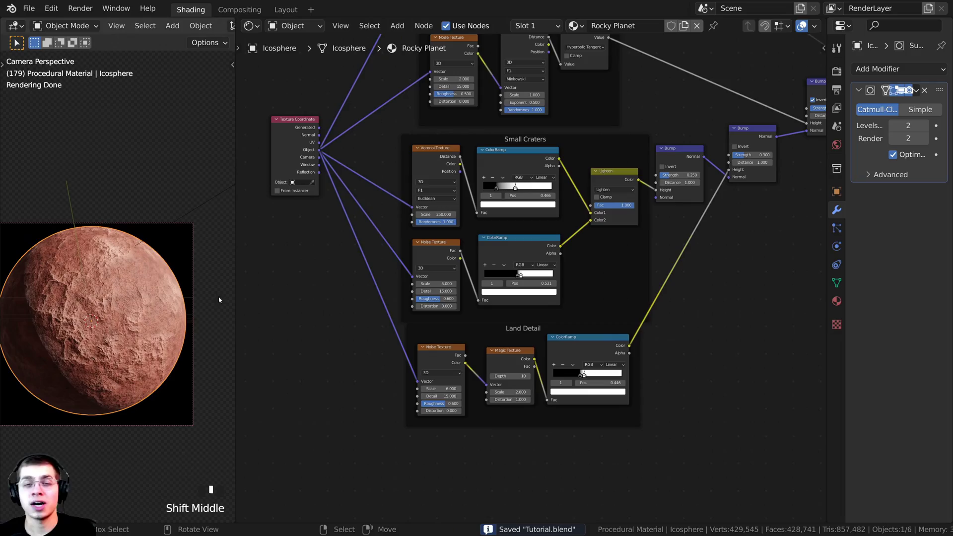
Duplicate the Small Craters frame with all its nodes and place the copy below the Land Detail frame.
{"action": "left_click", "coordinate": [347, 207]}
{"action": "middle_click_drag", "start_coordinate": [347, 207], "coordinate": [376, 216]}
{"action": "scroll", "coordinate": [399, 217], "scroll_direction": "up", "scroll_amount": 1}
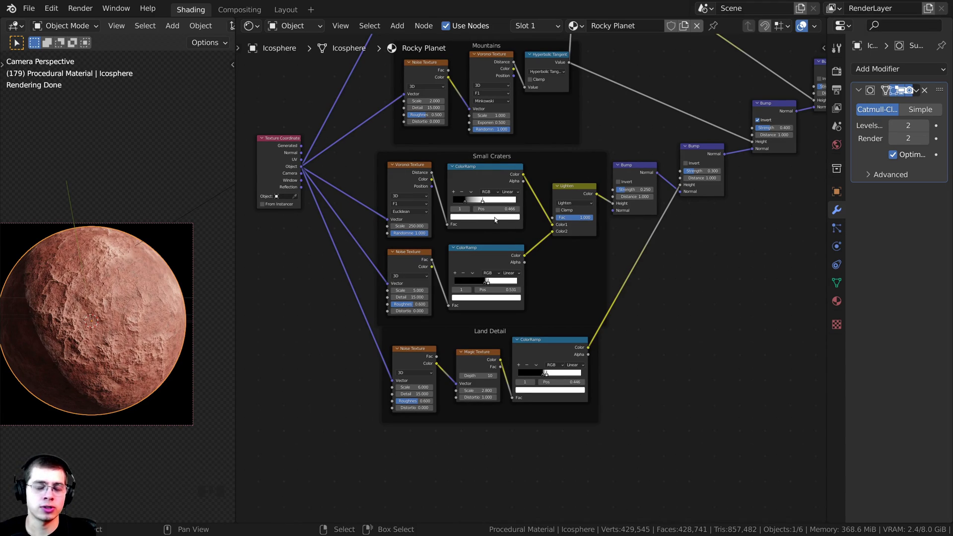
{"action": "middle_click_drag", "start_coordinate": [505, 226], "coordinate": [500, 210]}
{"action": "middle_click_drag", "start_coordinate": [420, 189], "coordinate": [431, 189]}
{"action": "key", "text": "b"}
{"action": "left_click_drag", "start_coordinate": [368, 136], "coordinate": [604, 273]}
{"action": "key", "text": "g"}
{"action": "right_click", "coordinate": [493, 154]}
{"action": "right_click", "coordinate": [568, 154], "text": "shift"}
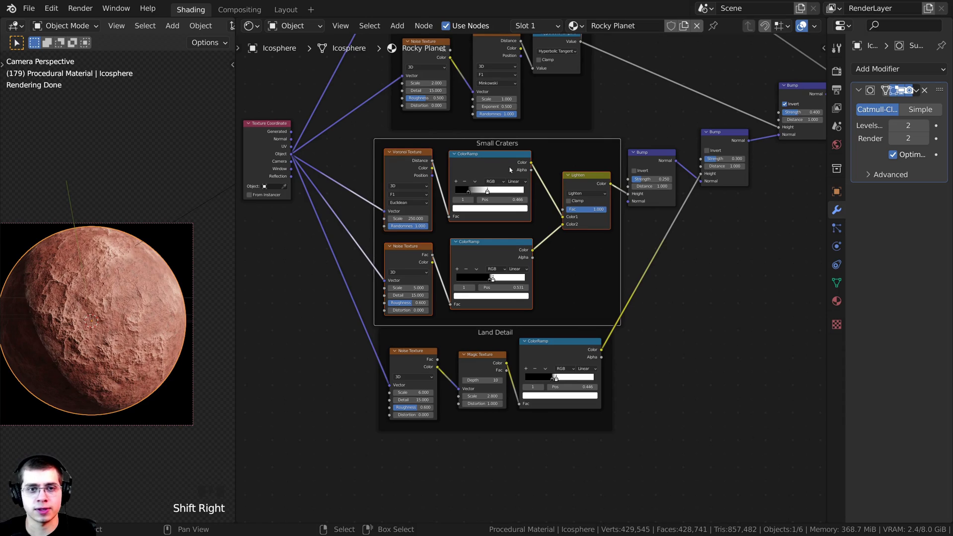
{"action": "key", "text": "g"}
{"action": "right_click", "coordinate": [543, 153]}
{"action": "key", "text": "g"}
{"action": "right_click", "coordinate": [514, 152]}
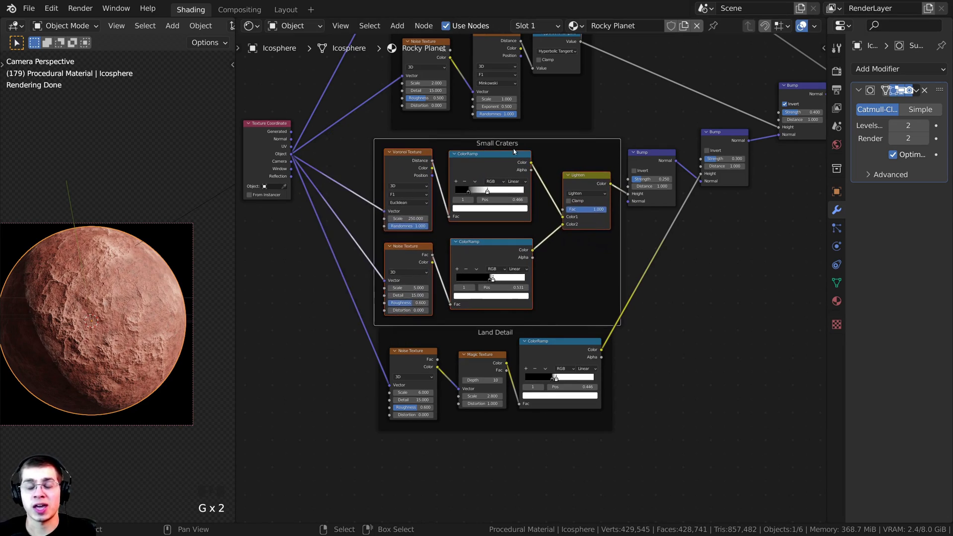
{"action": "scroll", "coordinate": [549, 240], "scroll_direction": "down", "scroll_amount": 2}
{"action": "middle_click_drag", "start_coordinate": [549, 240], "coordinate": [562, 141]}
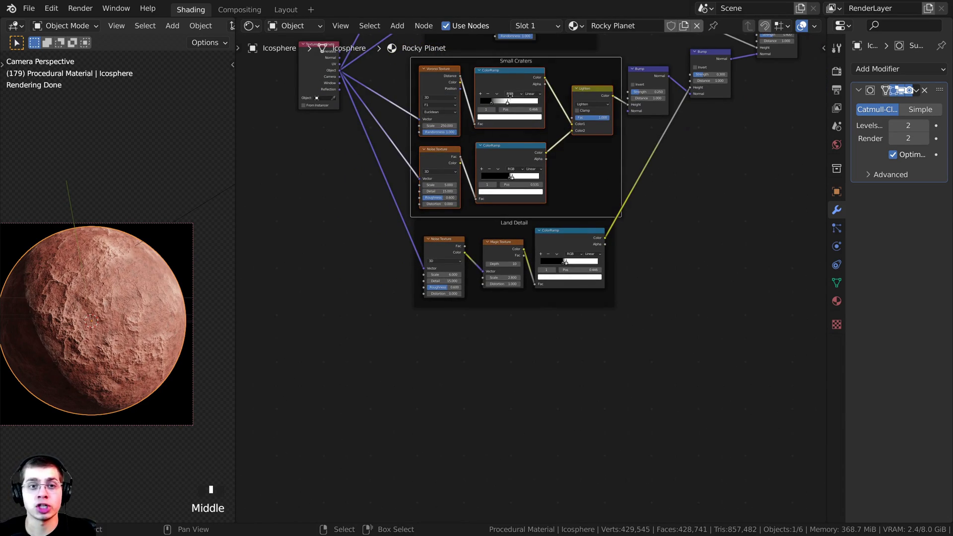
{"action": "key", "text": "shift+d"}
{"action": "left_click", "coordinate": [523, 344]}
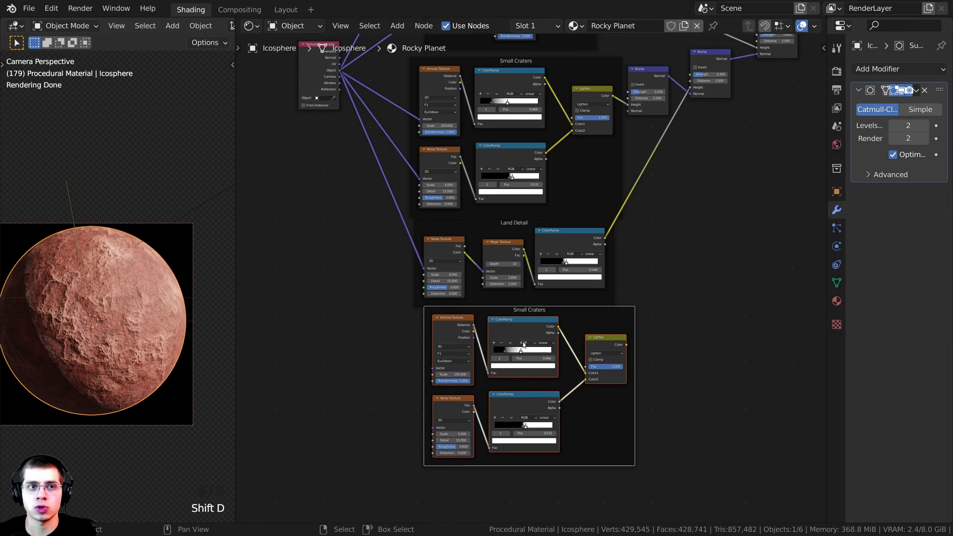
Connect the Texture Coordinate's Object output to the Vector inputs of the duplicated Voronoi and Noise Textures.
{"action": "left_click_drag", "start_coordinate": [320, 83], "coordinate": [433, 368]}
{"action": "middle_click_drag", "start_coordinate": [345, 106], "coordinate": [372, 151]}
{"action": "left_click_drag", "start_coordinate": [338, 121], "coordinate": [338, 421]}
{"action": "middle_click_drag", "start_coordinate": [337, 422], "coordinate": [387, 262]}
{"action": "scroll", "coordinate": [387, 262], "scroll_direction": "up", "scroll_amount": 6}
{"action": "left_click_drag", "start_coordinate": [323, 234], "coordinate": [495, 349]}
{"action": "scroll", "coordinate": [306, 217], "scroll_direction": "up", "scroll_amount": 4}
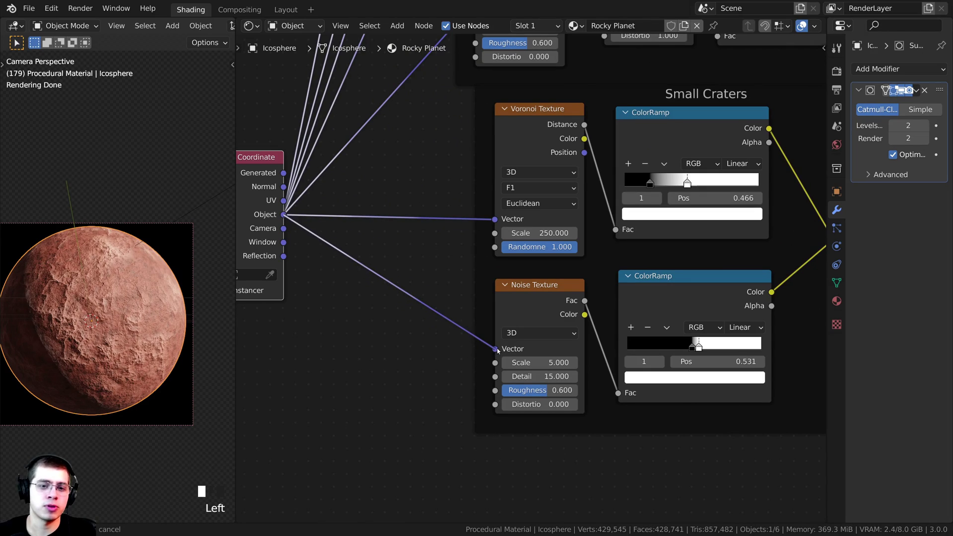
{"action": "scroll", "coordinate": [422, 288], "scroll_direction": "down", "scroll_amount": 8}
{"action": "middle_click_drag", "start_coordinate": [411, 281], "coordinate": [419, 407]}
{"action": "left_click_drag", "start_coordinate": [383, 357], "coordinate": [380, 154]}
Preview the duplicated crater setup's Lighten output and align the copied frame beneath the Land Detail frame.
{"action": "scroll", "coordinate": [577, 308], "scroll_direction": "up", "scroll_amount": 3}
{"action": "scroll", "coordinate": [623, 252], "scroll_direction": "up", "scroll_amount": 2}
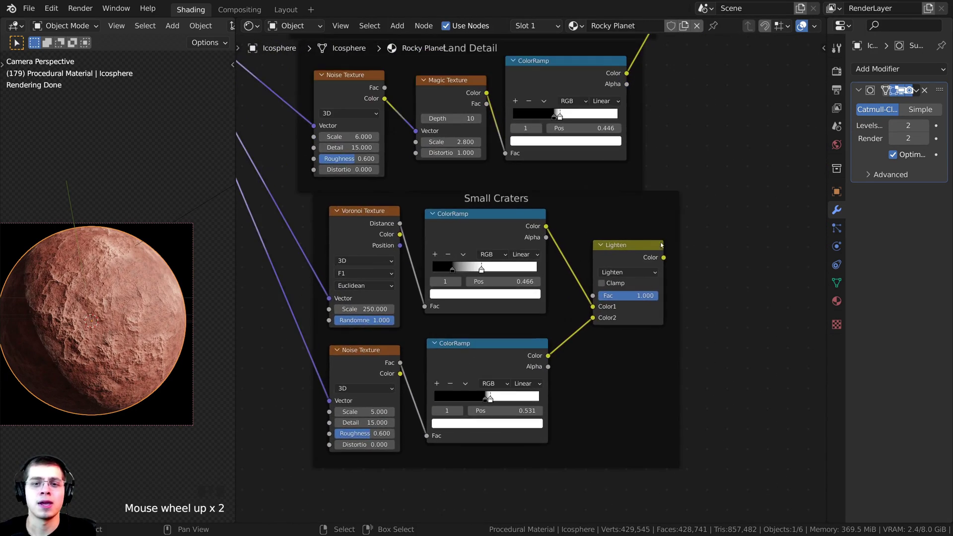
{"action": "left_click", "coordinate": [623, 252], "text": "ctrl+shift"}
{"action": "left_click_drag", "start_coordinate": [589, 214], "coordinate": [573, 235]}
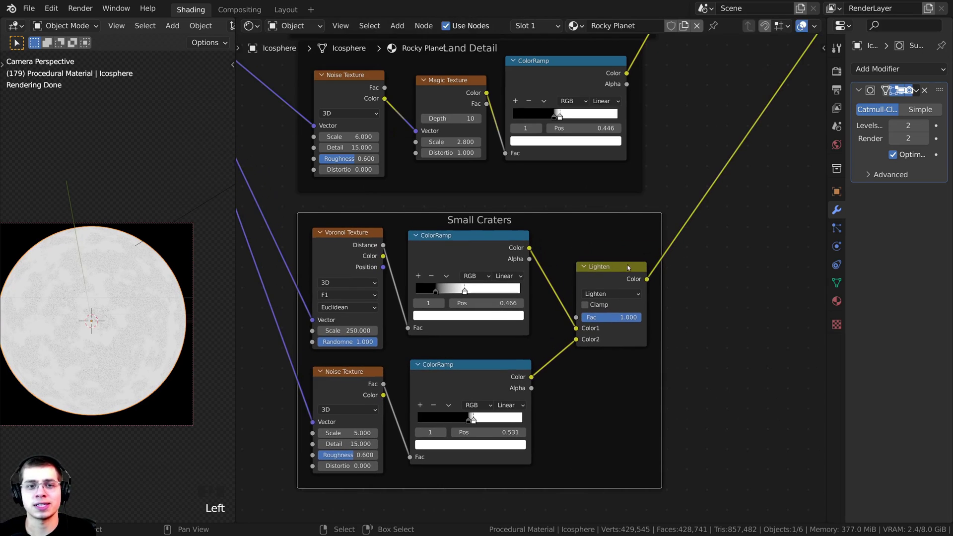
{"action": "middle_click_drag", "start_coordinate": [380, 224], "coordinate": [391, 234]}
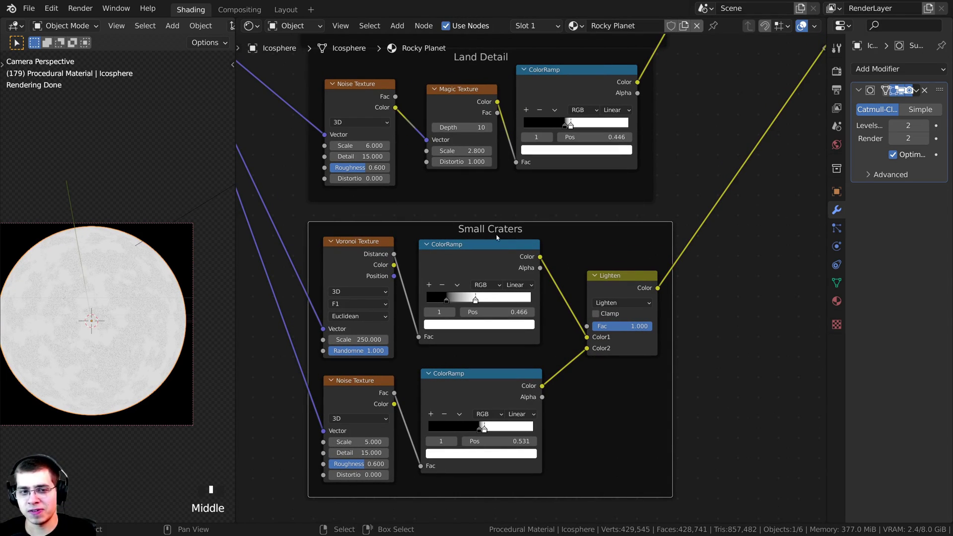
{"action": "left_click_drag", "start_coordinate": [549, 233], "coordinate": [526, 233]}
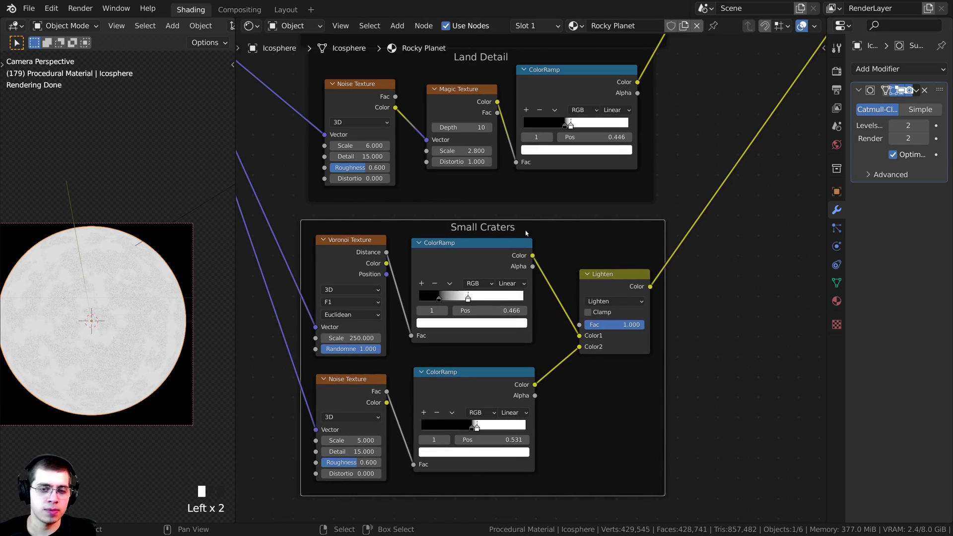
Change the duplicated frame's label to Large Craters.
{"action": "key", "text": "n"}
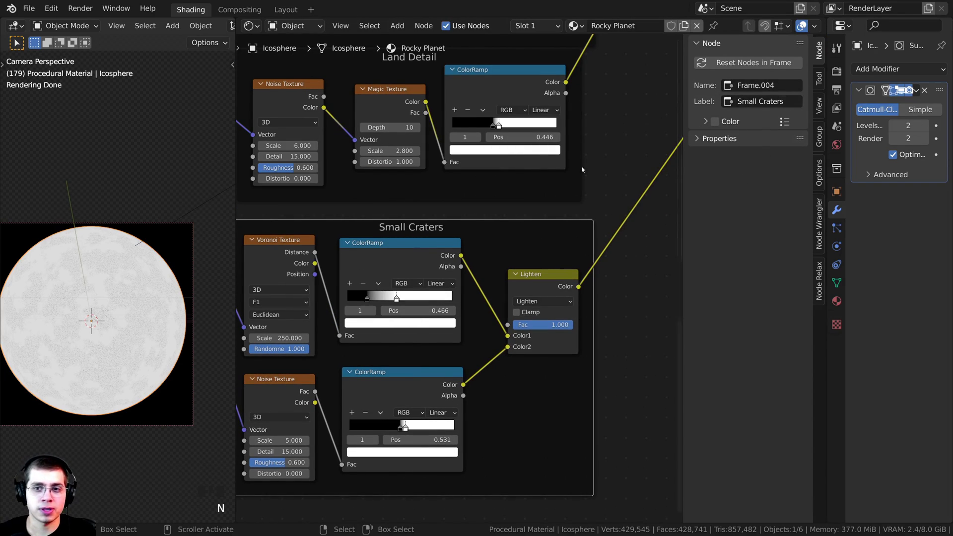
{"action": "left_click", "coordinate": [761, 101]}
{"action": "left_click", "coordinate": [758, 101]}
{"action": "key", "text": "BackSpace"}
{"action": "type", "text": "Large"}
{"action": "middle_click_drag", "start_coordinate": [488, 271], "coordinate": [483, 262]}
{"action": "key", "text": "n"}
Set the Large Craters Voronoi Texture's Scale to 30.
{"action": "scroll", "coordinate": [479, 293], "scroll_direction": "down", "scroll_amount": 4}
{"action": "scroll", "coordinate": [533, 290], "scroll_direction": "up", "scroll_amount": 3}
{"action": "scroll", "coordinate": [511, 305], "scroll_direction": "up", "scroll_amount": 5}
{"action": "middle_click_drag", "start_coordinate": [308, 343], "coordinate": [426, 285]}
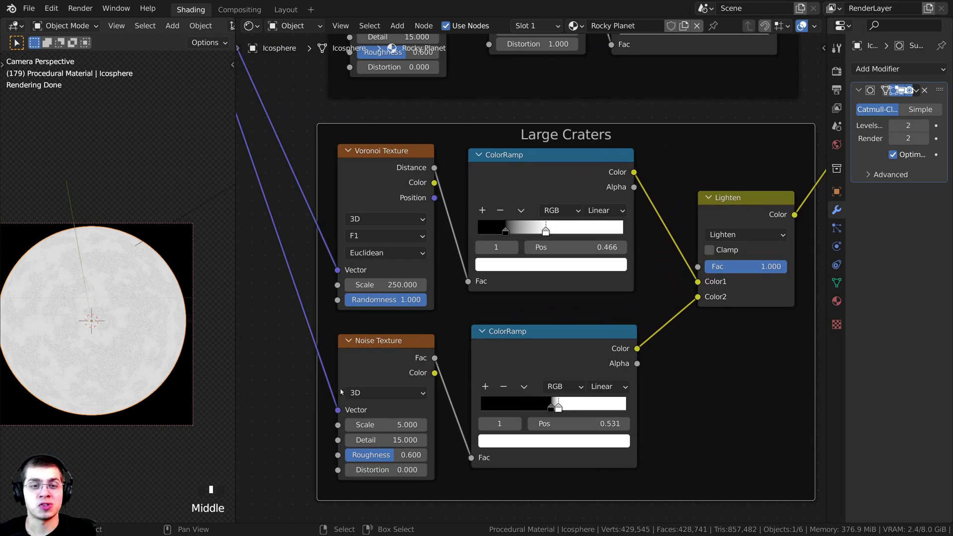
{"action": "scroll", "coordinate": [501, 290], "scroll_direction": "up", "scroll_amount": 1}
{"action": "middle_click_drag", "start_coordinate": [501, 290], "coordinate": [521, 284]}
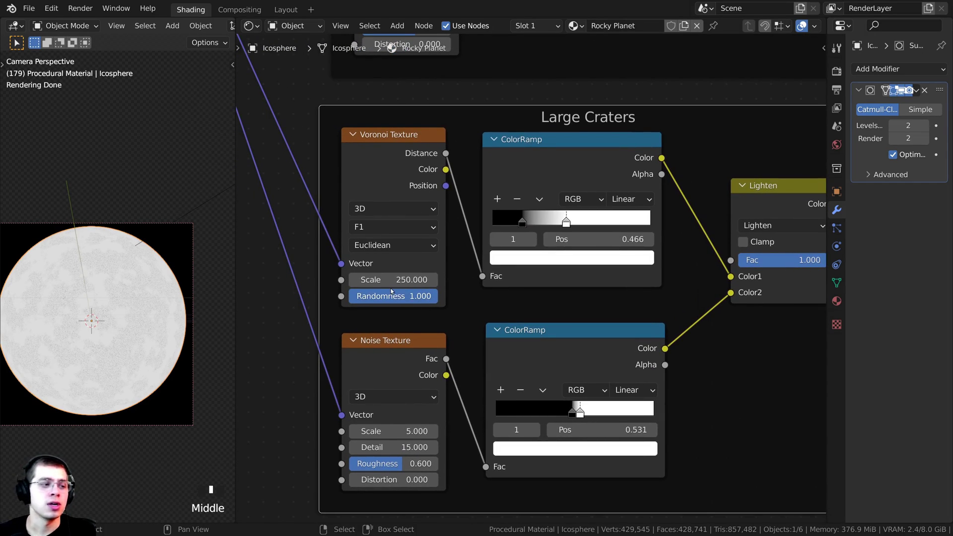
{"action": "left_click", "coordinate": [384, 155]}
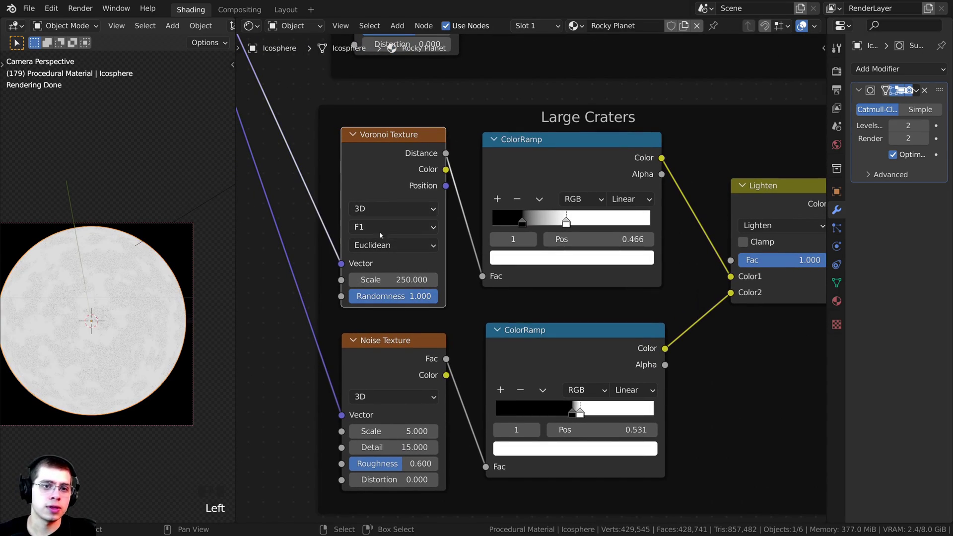
{"action": "double_click", "coordinate": [391, 280]}
{"action": "type", "text": "30"}
{"action": "key", "text": "Return"}
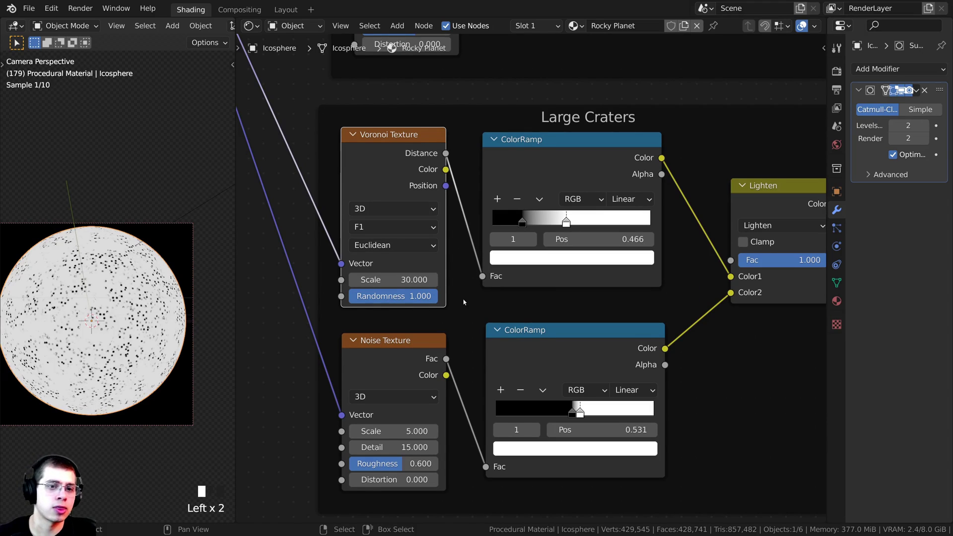
Set the Large Craters Noise Texture's Scale to 20 and check the crater pattern on the planet.
{"action": "middle_click_drag", "start_coordinate": [392, 439], "coordinate": [412, 369]}
{"action": "scroll", "coordinate": [412, 369], "scroll_direction": "up", "scroll_amount": 1}
{"action": "left_click", "coordinate": [390, 370]}
{"action": "type", "text": "20"}
{"action": "key", "text": "Return"}
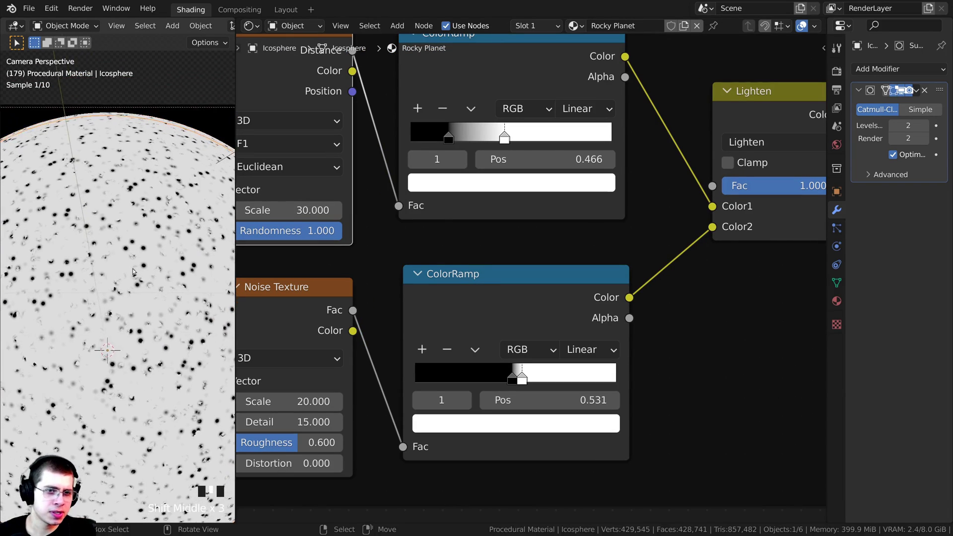
{"action": "scroll", "coordinate": [139, 283], "scroll_direction": "up", "scroll_amount": 2}
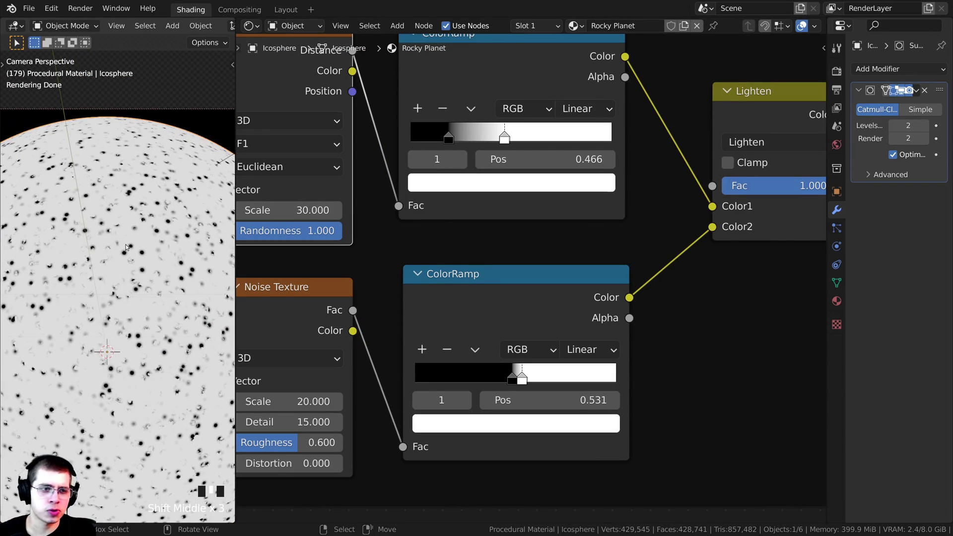
{"action": "scroll", "coordinate": [149, 292], "scroll_direction": "down", "scroll_amount": 3}
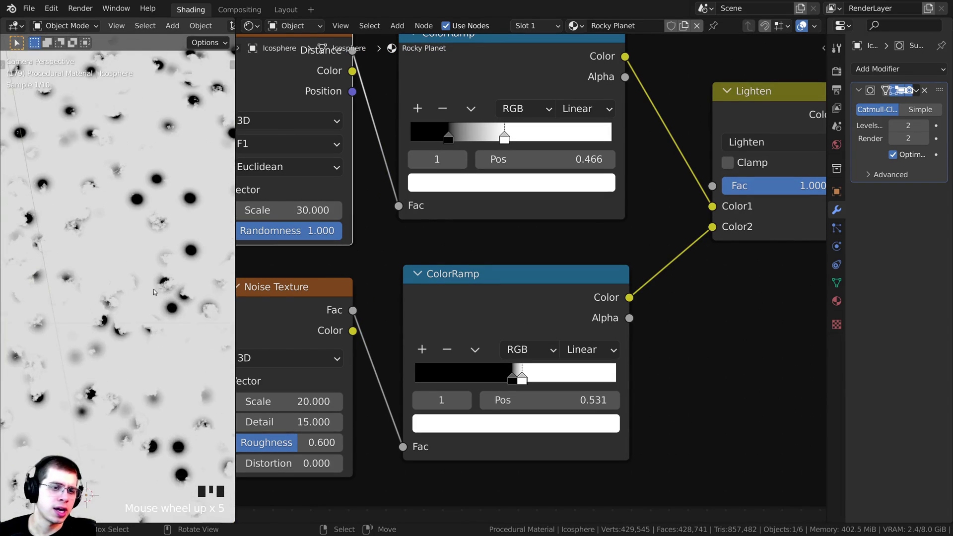
{"action": "scroll", "coordinate": [104, 348], "scroll_direction": "down", "scroll_amount": 4}
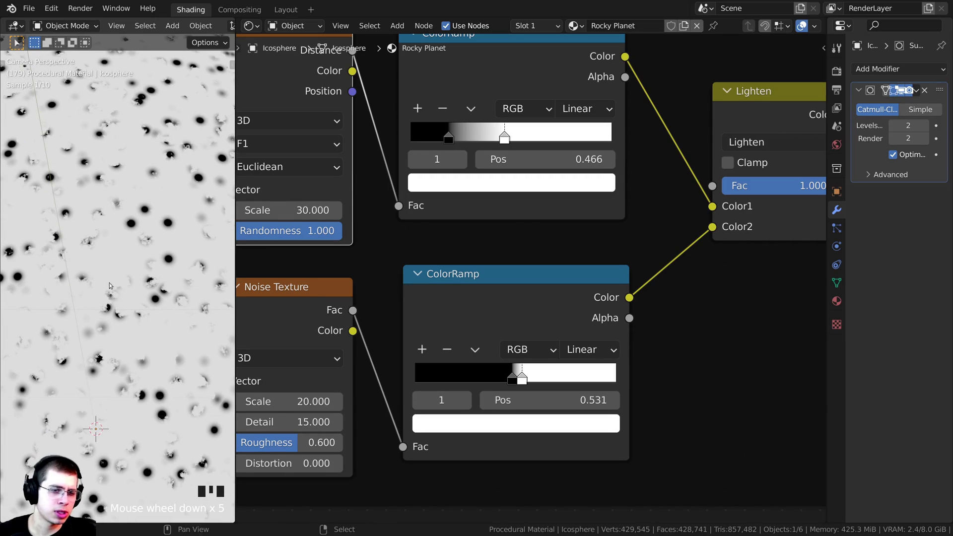
{"action": "scroll", "coordinate": [372, 273], "scroll_direction": "down", "scroll_amount": 1}
Move the white stop of the Large Craters Voronoi ColorRamp to 0.383 and widen the noise ColorRamp's gradient with its white stop at 0.526.
{"action": "middle_click_drag", "start_coordinate": [372, 273], "coordinate": [400, 317]}
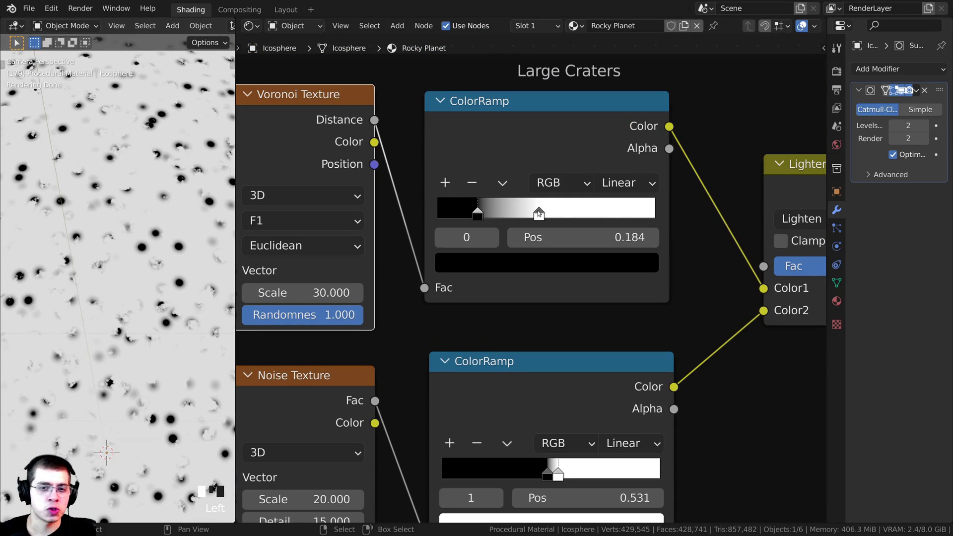
{"action": "left_click_drag", "start_coordinate": [539, 213], "coordinate": [528, 212]}
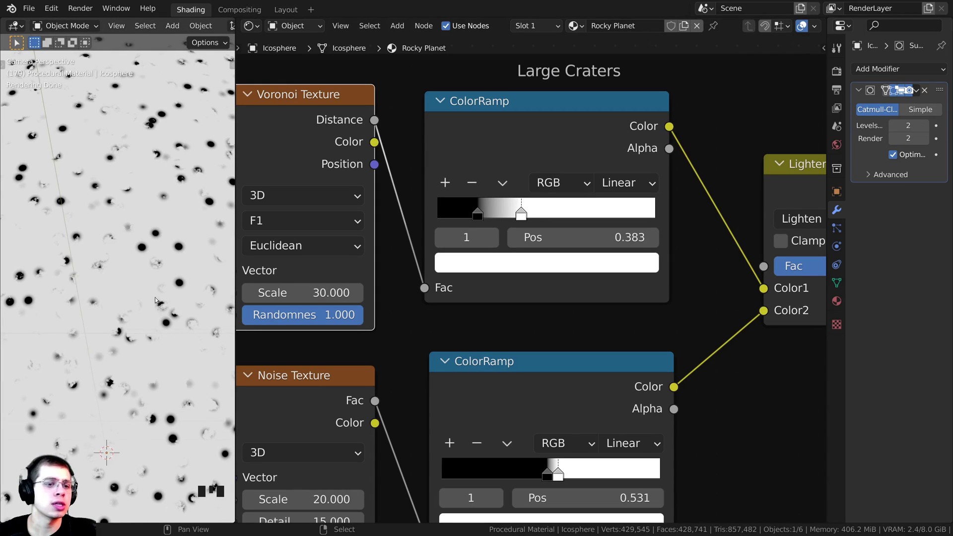
{"action": "middle_click_drag", "start_coordinate": [547, 475], "coordinate": [590, 347]}
{"action": "left_click_drag", "start_coordinate": [589, 347], "coordinate": [559, 349]}
{"action": "left_click", "coordinate": [285, 291]}
{"action": "left_click", "coordinate": [543, 273]}
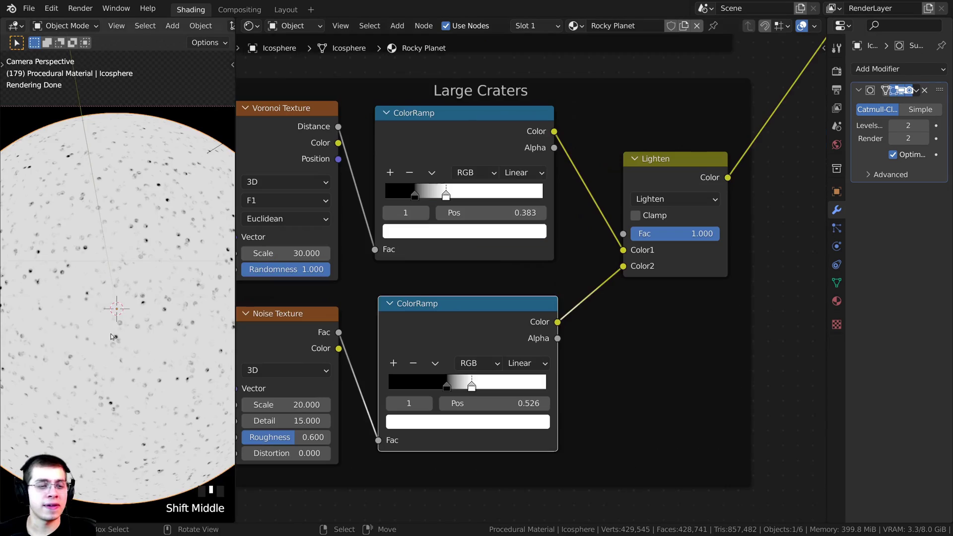
Reroute the noise ColorRamp's Color into the Large Craters Lighten node's Fac and set its Color2 to white, FFFFFF.
{"action": "left_click_drag", "start_coordinate": [657, 147], "coordinate": [663, 149]}
{"action": "left_click_drag", "start_coordinate": [524, 326], "coordinate": [509, 327]}
{"action": "left_click_drag", "start_coordinate": [634, 257], "coordinate": [633, 224]}
{"action": "scroll", "coordinate": [653, 298], "scroll_direction": "up", "scroll_amount": 1}
{"action": "middle_click_drag", "start_coordinate": [654, 298], "coordinate": [619, 303]}
{"action": "left_click", "coordinate": [685, 262]}
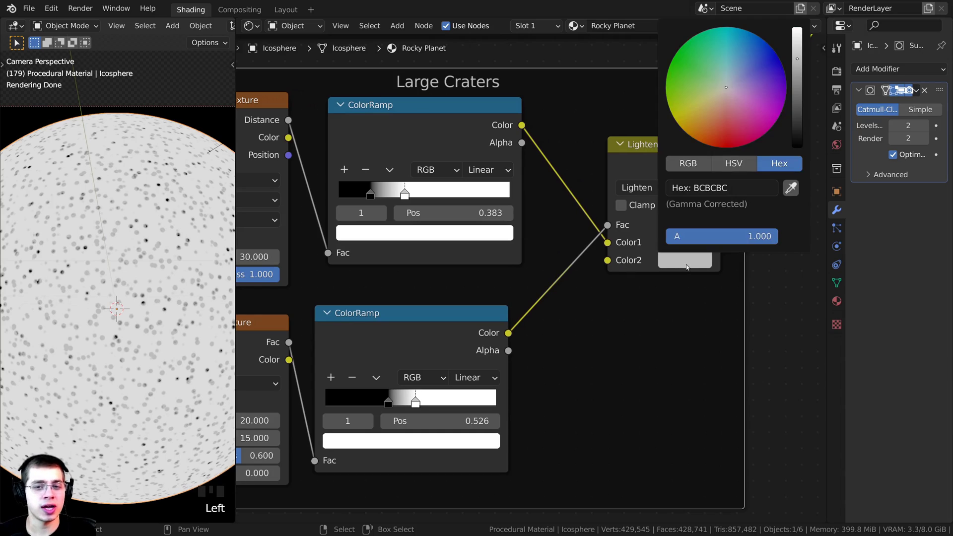
{"action": "left_click_drag", "start_coordinate": [795, 67], "coordinate": [797, 27]}
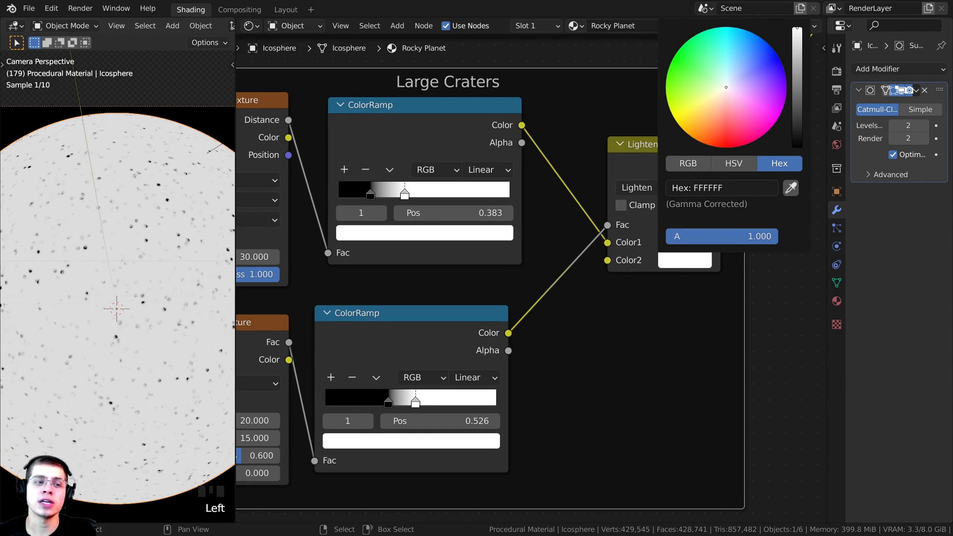
Examine the shape and broken edges of the large craters up close on the planet surface.
{"action": "scroll", "coordinate": [99, 198], "scroll_direction": "up", "scroll_amount": 7}
{"action": "middle_click_drag", "start_coordinate": [89, 174], "coordinate": [203, 309], "text": "shift"}
{"action": "scroll", "coordinate": [353, 364], "scroll_direction": "up", "scroll_amount": 1}
{"action": "middle_click_drag", "start_coordinate": [353, 364], "coordinate": [540, 318]}
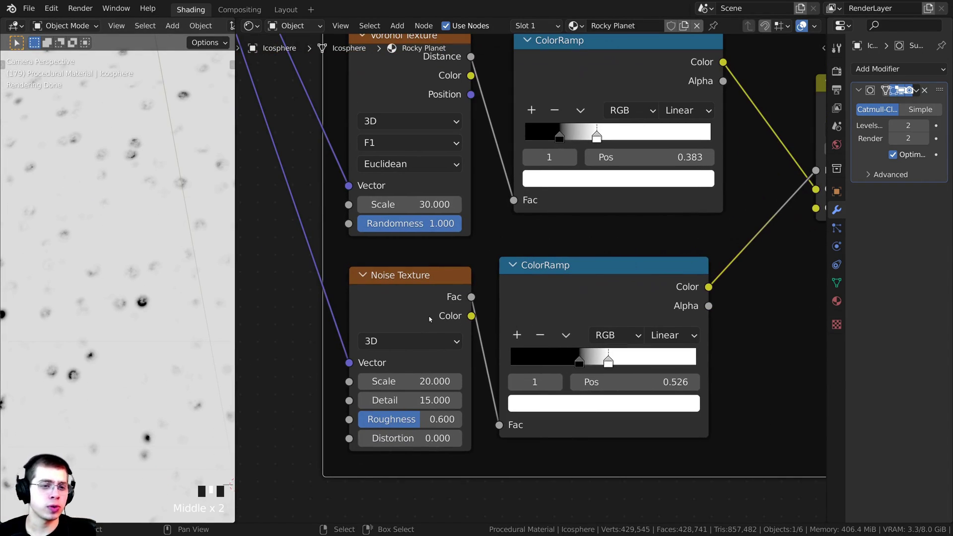
{"action": "scroll", "coordinate": [141, 306], "scroll_direction": "up", "scroll_amount": 5}
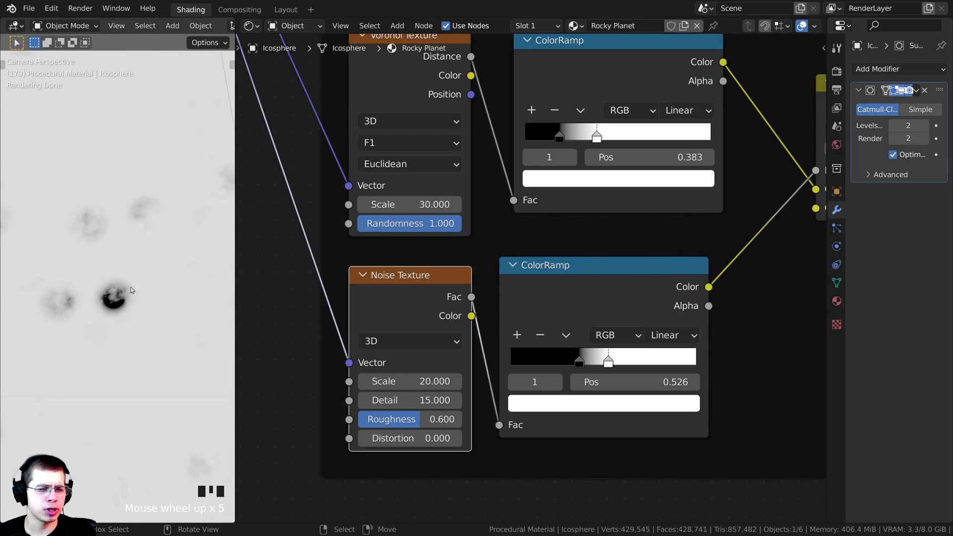
{"action": "scroll", "coordinate": [128, 291], "scroll_direction": "up", "scroll_amount": 1}
{"action": "scroll", "coordinate": [531, 277], "scroll_direction": "down", "scroll_amount": 2}
{"action": "mouse_move", "coordinate": [102, 311]}
{"action": "middle_mouse_down", "text": "shift"}
{"action": "mouse_move", "coordinate": [148, 290]}
{"action": "mouse_move", "coordinate": [119, 248]}
{"action": "mouse_move", "coordinate": [108, 324]}
{"action": "mouse_move", "coordinate": [109, 310]}
{"action": "middle_mouse_up", "text": "shift"}
{"action": "scroll", "coordinate": [142, 283], "scroll_direction": "down", "scroll_amount": 4}
{"action": "scroll", "coordinate": [386, 202], "scroll_direction": "down", "scroll_amount": 2}
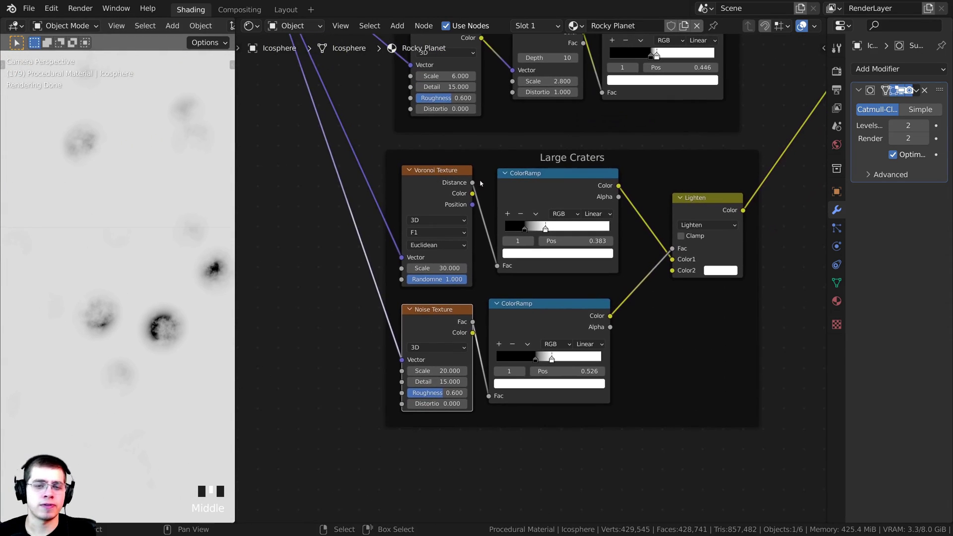
Compare the preview of the Large Craters Voronoi ColorRamp's output with that of the Lighten node's output.
{"action": "left_click", "coordinate": [557, 189], "text": "ctrl+shift"}
{"action": "scroll", "coordinate": [118, 260], "scroll_direction": "up", "scroll_amount": 2}
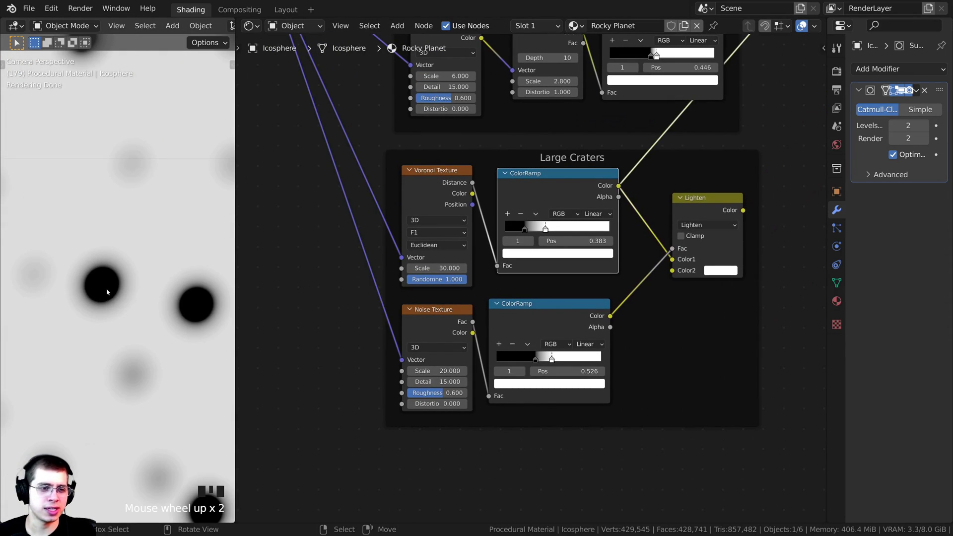
{"action": "scroll", "coordinate": [447, 291], "scroll_direction": "down", "scroll_amount": 7}
{"action": "mouse_move", "coordinate": [586, 209]}
{"action": "middle_mouse_down"}
{"action": "mouse_move", "coordinate": [619, 202]}
{"action": "mouse_move", "coordinate": [598, 198]}
{"action": "middle_mouse_up"}
{"action": "scroll", "coordinate": [596, 214], "scroll_direction": "up", "scroll_amount": 5}
{"action": "left_click", "coordinate": [611, 246], "text": "ctrl+shift"}
{"action": "left_click_drag", "start_coordinate": [447, 330], "coordinate": [452, 326]}
{"action": "middle_click_drag", "start_coordinate": [155, 332], "coordinate": [124, 223], "text": "shift"}
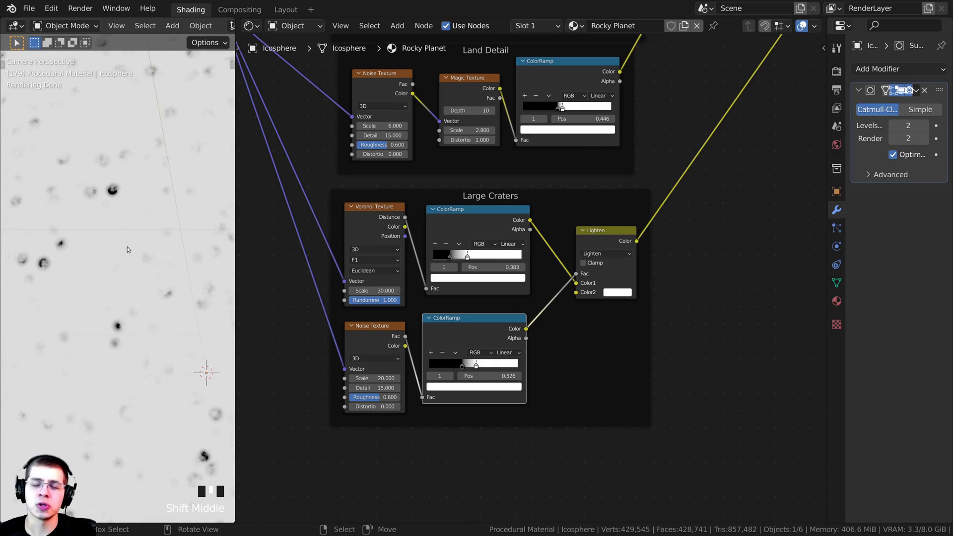
Align the Large Craters frame beneath the Land Detail frame.
{"action": "scroll", "coordinate": [144, 273], "scroll_direction": "down", "scroll_amount": 4}
{"action": "middle_click_drag", "start_coordinate": [160, 302], "coordinate": [93, 288], "text": "shift"}
{"action": "scroll", "coordinate": [99, 288], "scroll_direction": "down", "scroll_amount": 2}
{"action": "scroll", "coordinate": [536, 224], "scroll_direction": "down", "scroll_amount": 3}
{"action": "middle_click_drag", "start_coordinate": [536, 224], "coordinate": [394, 402]}
{"action": "left_click_drag", "start_coordinate": [394, 406], "coordinate": [387, 404]}
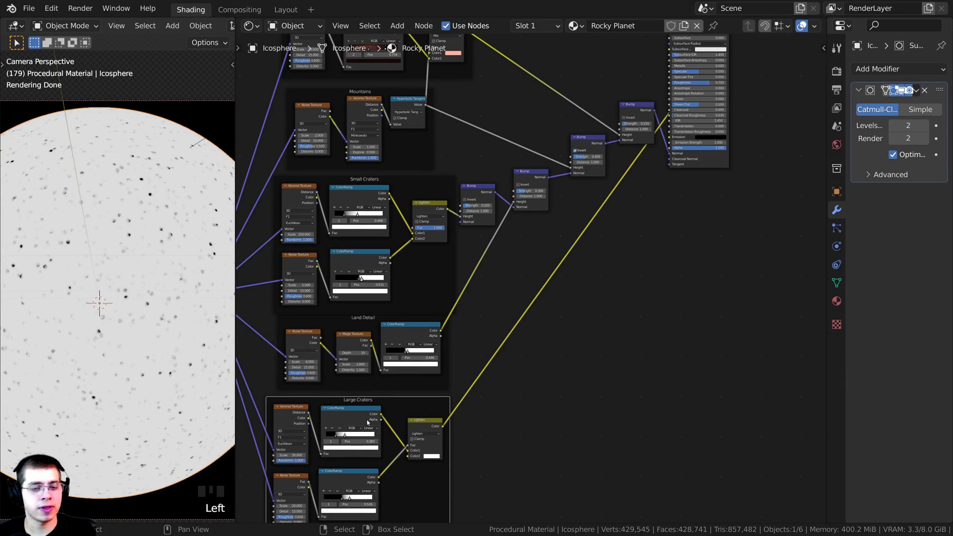
Duplicate the last Bump node and insert the copy between it and the Principled BSDF's Normal input.
{"action": "scroll", "coordinate": [552, 270], "scroll_direction": "up", "scroll_amount": 2}
{"action": "middle_click_drag", "start_coordinate": [552, 270], "coordinate": [541, 278]}
{"action": "scroll", "coordinate": [522, 300], "scroll_direction": "up", "scroll_amount": 3}
{"action": "scroll", "coordinate": [522, 300], "scroll_direction": "up", "scroll_amount": 2}
{"action": "left_click_drag", "start_coordinate": [500, 240], "coordinate": [500, 249]}
{"action": "key", "text": "shift+d"}
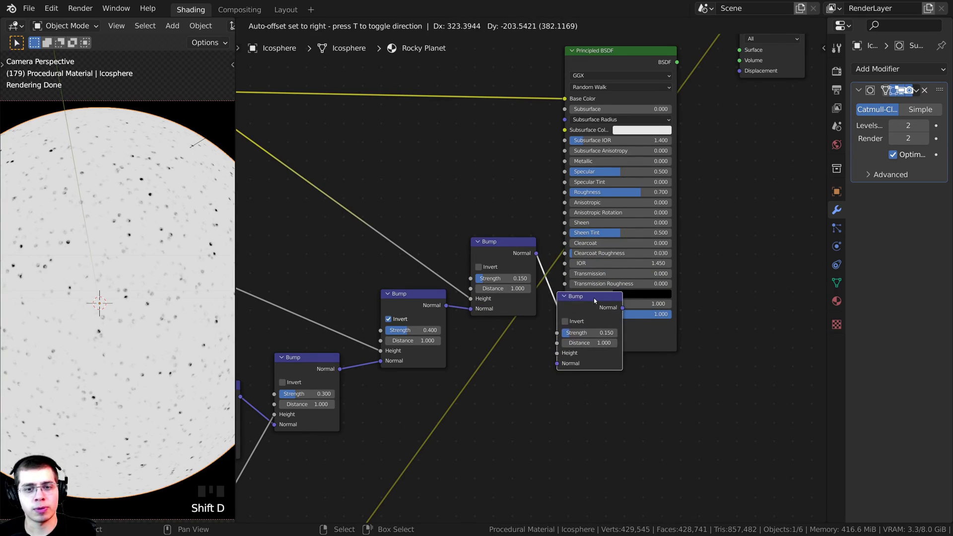
{"action": "left_click", "coordinate": [611, 298]}
{"action": "left_click", "coordinate": [521, 269]}
{"action": "left_click_drag", "start_coordinate": [602, 296], "coordinate": [615, 257]}
{"action": "scroll", "coordinate": [561, 325], "scroll_direction": "up", "scroll_amount": 4}
{"action": "left_click_drag", "start_coordinate": [499, 221], "coordinate": [501, 242]}
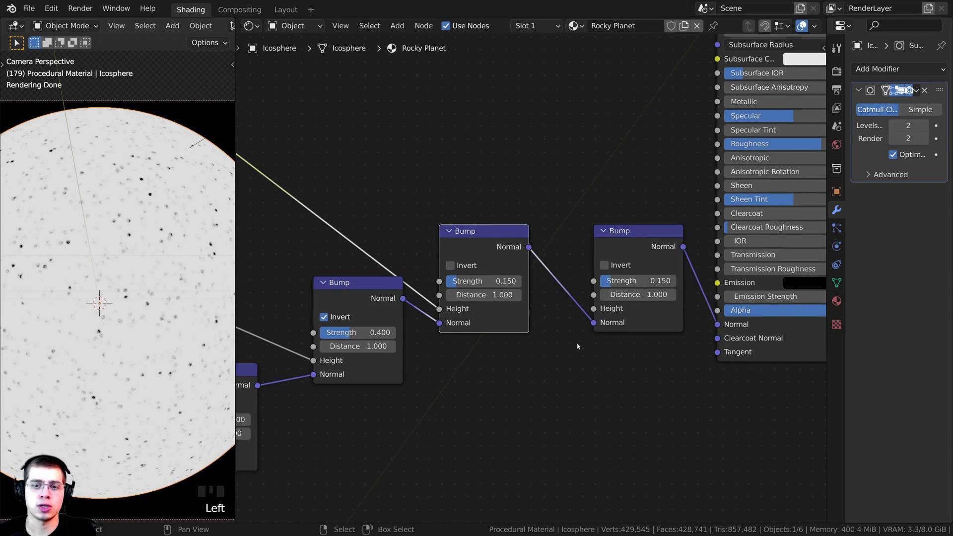
Bring the duplicated Bump node near the Large Craters frame and connect the Lighten node's Color output to its Height input.
{"action": "scroll", "coordinate": [582, 343], "scroll_direction": "down", "scroll_amount": 8}
{"action": "middle_click_drag", "start_coordinate": [543, 346], "coordinate": [571, 296]}
{"action": "scroll", "coordinate": [571, 296], "scroll_direction": "down", "scroll_amount": 6}
{"action": "middle_click_drag", "start_coordinate": [493, 348], "coordinate": [525, 248]}
{"action": "middle_click_drag", "start_coordinate": [447, 376], "coordinate": [516, 327]}
{"action": "middle_click_drag", "start_coordinate": [451, 344], "coordinate": [413, 415]}
{"action": "scroll", "coordinate": [463, 333], "scroll_direction": "up", "scroll_amount": 2}
{"action": "left_click_drag", "start_coordinate": [426, 416], "coordinate": [567, 346]}
{"action": "middle_click_drag", "start_coordinate": [589, 329], "coordinate": [615, 258]}
{"action": "scroll", "coordinate": [651, 230], "scroll_direction": "up", "scroll_amount": 6}
{"action": "scroll", "coordinate": [347, 399], "scroll_direction": "up", "scroll_amount": 3}
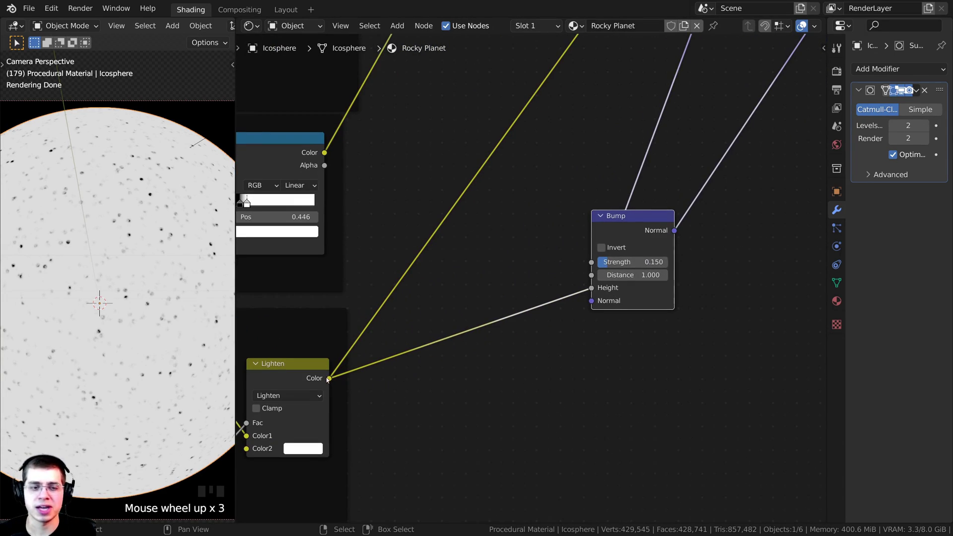
Place the large-crater Bump node back at the end of the Bump chain, beside the Principled BSDF.
{"action": "scroll", "coordinate": [590, 294], "scroll_direction": "down", "scroll_amount": 3}
{"action": "middle_click_drag", "start_coordinate": [589, 294], "coordinate": [388, 496]}
{"action": "left_click_drag", "start_coordinate": [385, 417], "coordinate": [574, 81]}
{"action": "middle_click_drag", "start_coordinate": [573, 81], "coordinate": [527, 255]}
{"action": "scroll", "coordinate": [456, 313], "scroll_direction": "up", "scroll_amount": 9}
{"action": "left_click_drag", "start_coordinate": [522, 244], "coordinate": [526, 226]}
{"action": "left_click", "coordinate": [388, 207]}
{"action": "left_click", "coordinate": [535, 220]}
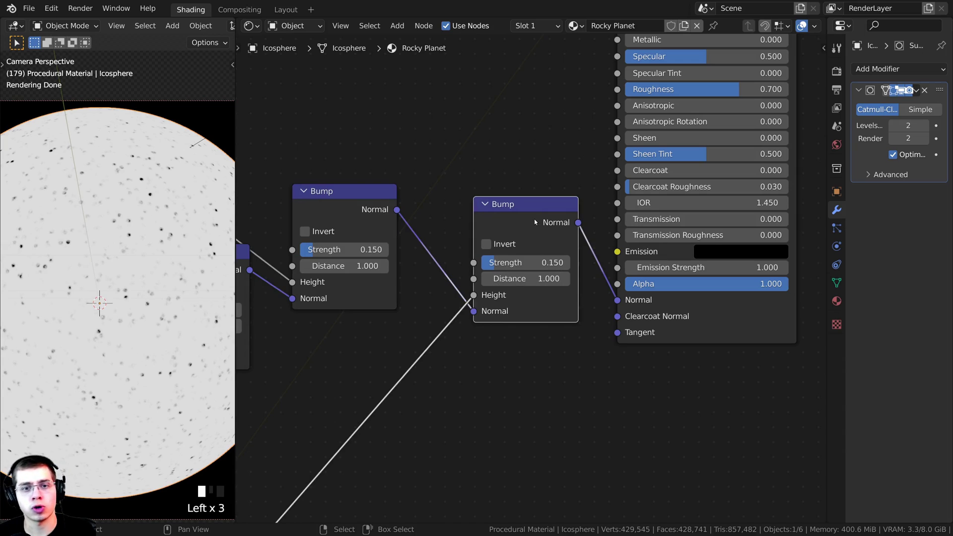
{"action": "middle_click_drag", "start_coordinate": [564, 211], "coordinate": [561, 186]}
{"action": "scroll", "coordinate": [561, 187], "scroll_direction": "up", "scroll_amount": 1}
{"action": "left_click", "coordinate": [561, 187]}
{"action": "left_click_drag", "start_coordinate": [577, 199], "coordinate": [608, 225]}
{"action": "left_click_drag", "start_coordinate": [614, 281], "coordinate": [619, 282]}
{"action": "scroll", "coordinate": [522, 227], "scroll_direction": "down", "scroll_amount": 1}
{"action": "middle_click_drag", "start_coordinate": [522, 227], "coordinate": [501, 215]}
{"action": "scroll", "coordinate": [501, 215], "scroll_direction": "up", "scroll_amount": 1}
Preview the full Principled BSDF material, move the Material Output node clear of the shader and inspect the planet surface.
{"action": "scroll", "coordinate": [530, 215], "scroll_direction": "down", "scroll_amount": 9}
{"action": "middle_click_drag", "start_coordinate": [620, 48], "coordinate": [577, 145]}
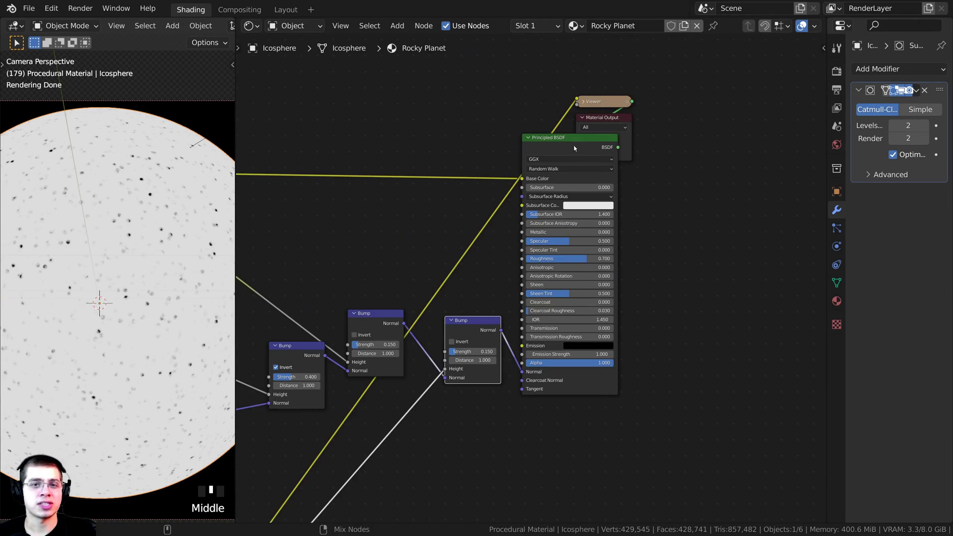
{"action": "left_click", "coordinate": [573, 141], "text": "ctrl+shift"}
{"action": "left_click_drag", "start_coordinate": [603, 118], "coordinate": [677, 127]}
{"action": "middle_click_drag", "start_coordinate": [119, 268], "coordinate": [74, 233], "text": "shift"}
{"action": "scroll", "coordinate": [117, 240], "scroll_direction": "up", "scroll_amount": 5}
{"action": "scroll", "coordinate": [124, 237], "scroll_direction": "down", "scroll_amount": 3}
{"action": "scroll", "coordinate": [285, 442], "scroll_direction": "up", "scroll_amount": 2}
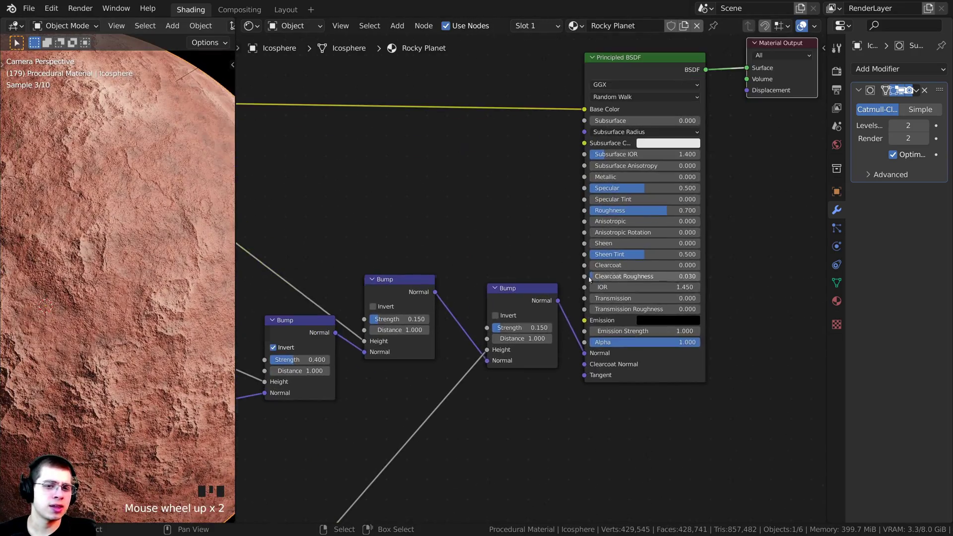
Set the large-crater Bump node's Strength to 0.4 and check the craters up close.
{"action": "left_click", "coordinate": [529, 294]}
{"action": "scroll", "coordinate": [520, 285], "scroll_direction": "up", "scroll_amount": 3}
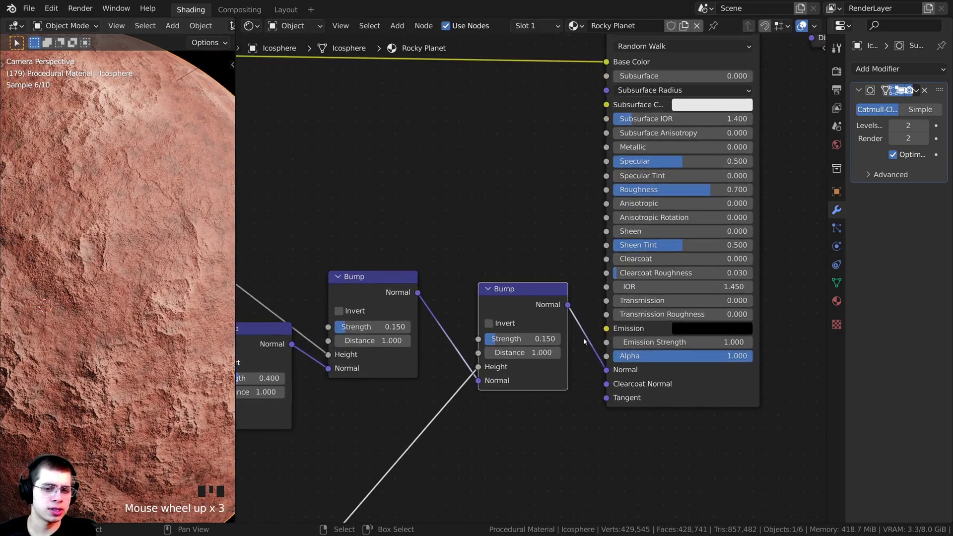
{"action": "left_click", "coordinate": [528, 332]}
{"action": "type", "text": ".4"}
{"action": "key", "text": "Return"}
{"action": "scroll", "coordinate": [142, 388], "scroll_direction": "up", "scroll_amount": 5}
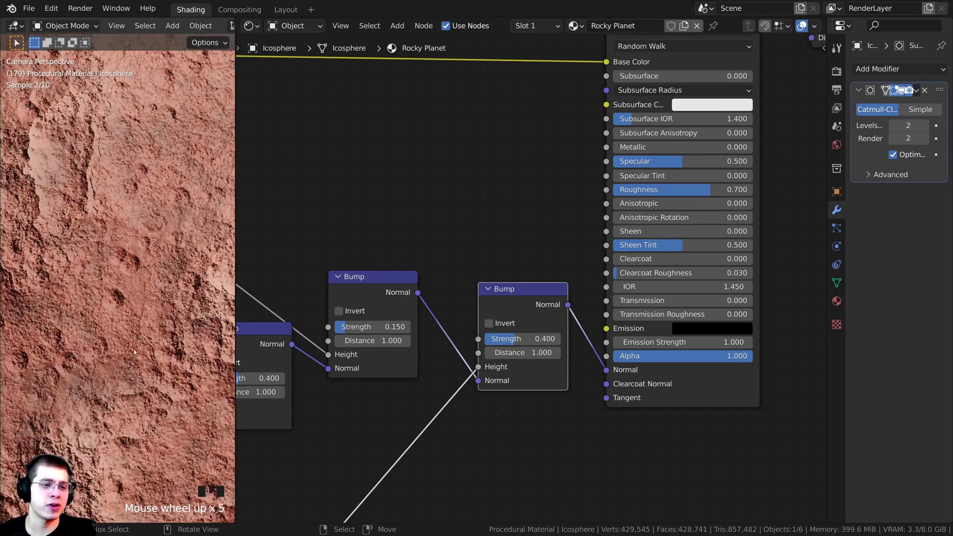